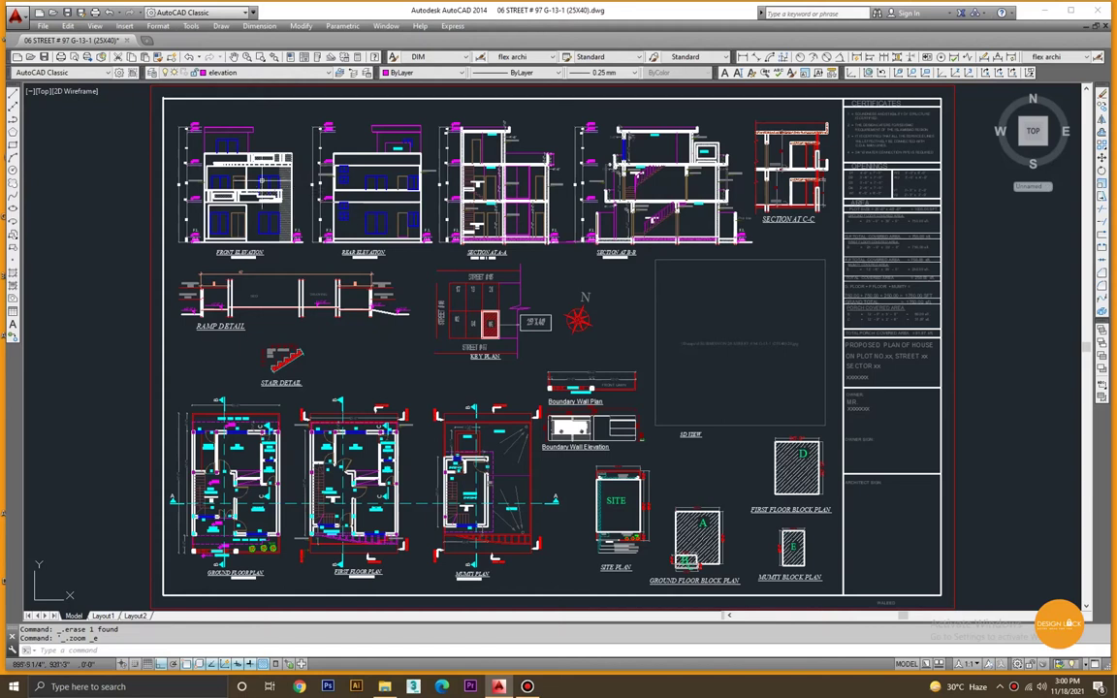
Survey the reference sheet's floor, mumty, site, block, boundary wall and key plans.
scroll(503, 123, up, 3)
scroll(536, 163, down, 3)
scroll(341, 301, up, 1)
scroll(310, 388, up, 1)
scroll(303, 412, up, 3)
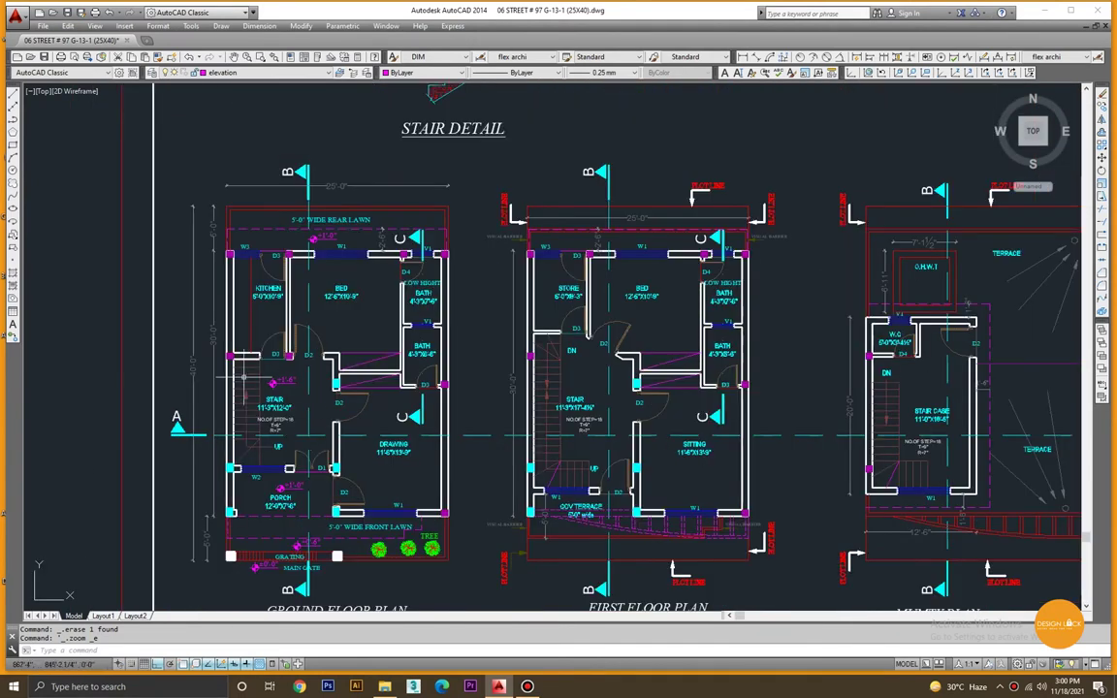
scroll(371, 258, down, 1)
scroll(388, 242, up, 3)
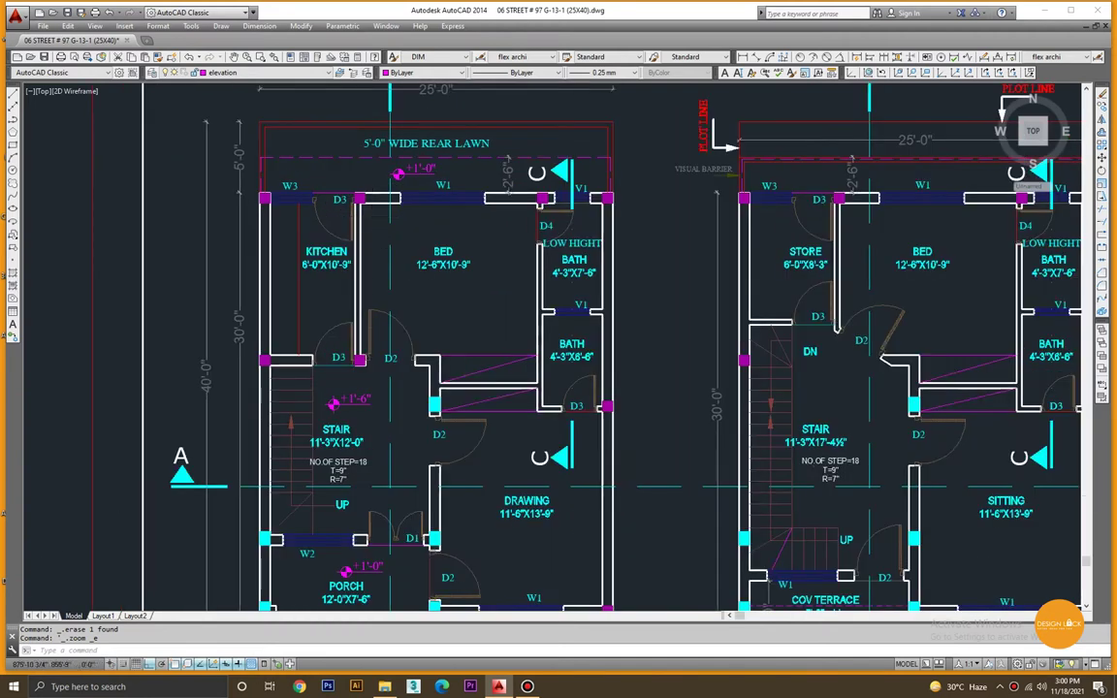
scroll(408, 247, down, 2)
scroll(388, 189, up, 2)
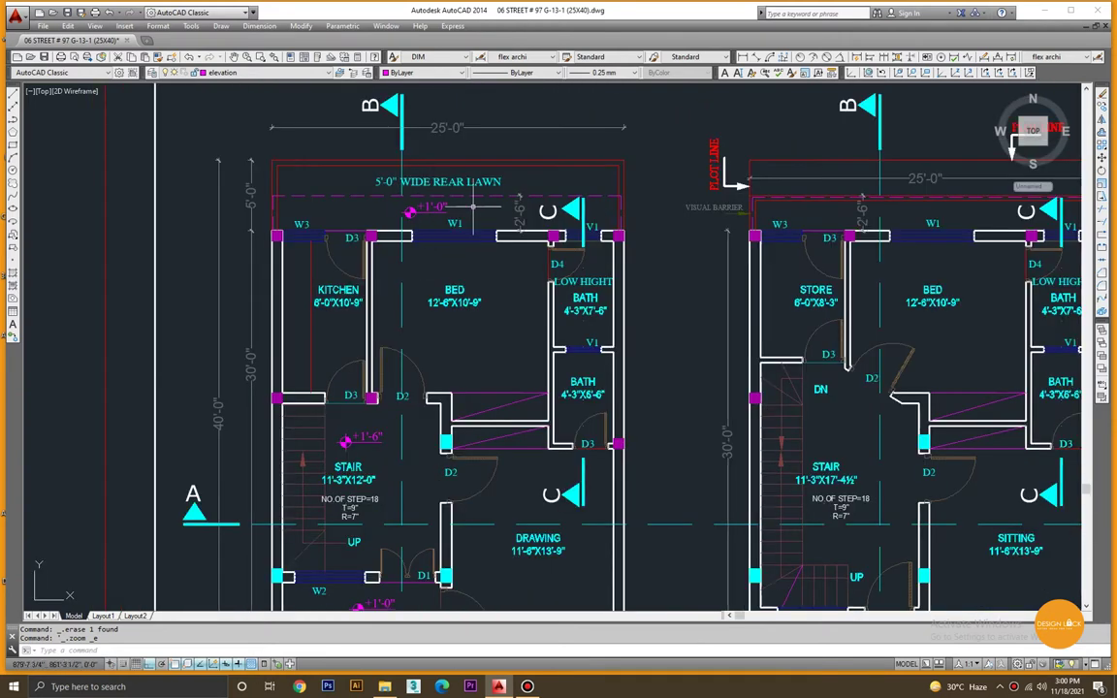
scroll(417, 213, down, 3)
scroll(473, 222, up, 1)
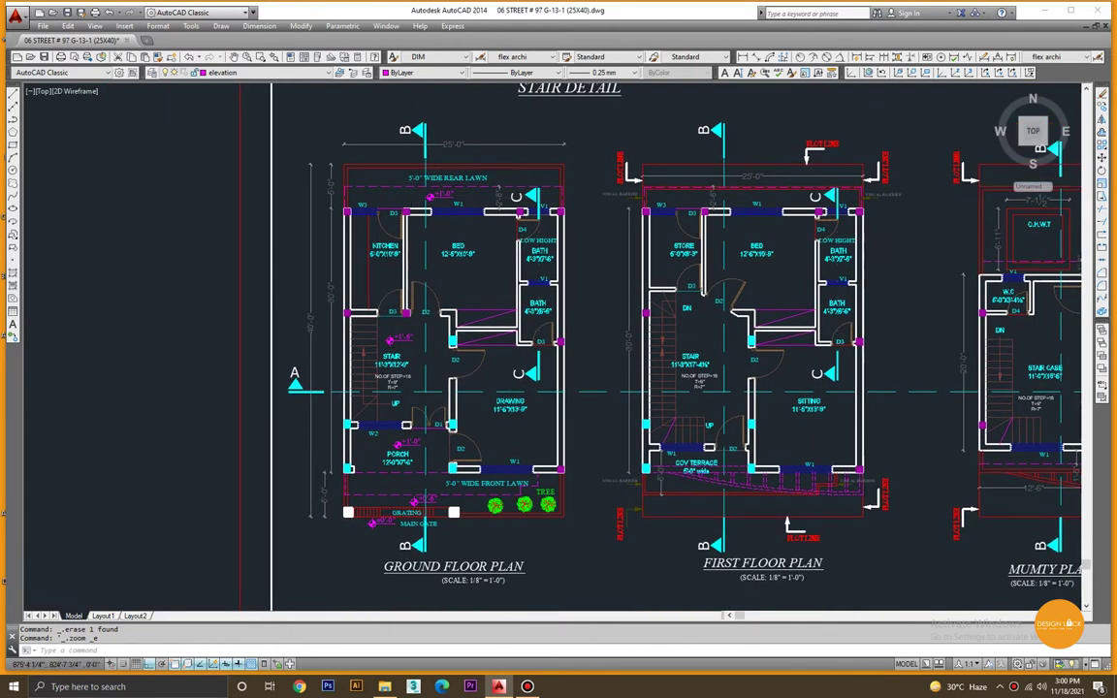
scroll(388, 470, up, 4)
scroll(434, 434, down, 2)
scroll(543, 524, down, 2)
scroll(421, 596, up, 2)
scroll(426, 524, down, 3)
scroll(514, 446, up, 1)
scroll(359, 450, down, 1)
scroll(519, 489, up, 1)
middle_drag(709, 540, 397, 523)
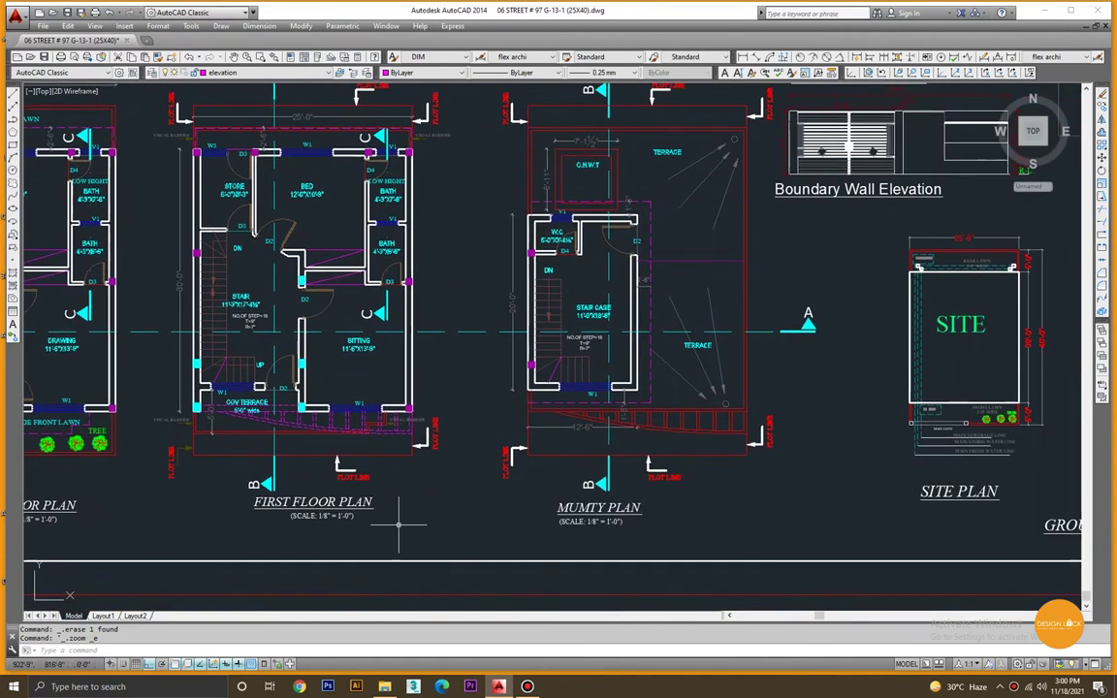
middle_drag(1038, 481, 553, 466)
middle_drag(779, 517, 686, 504)
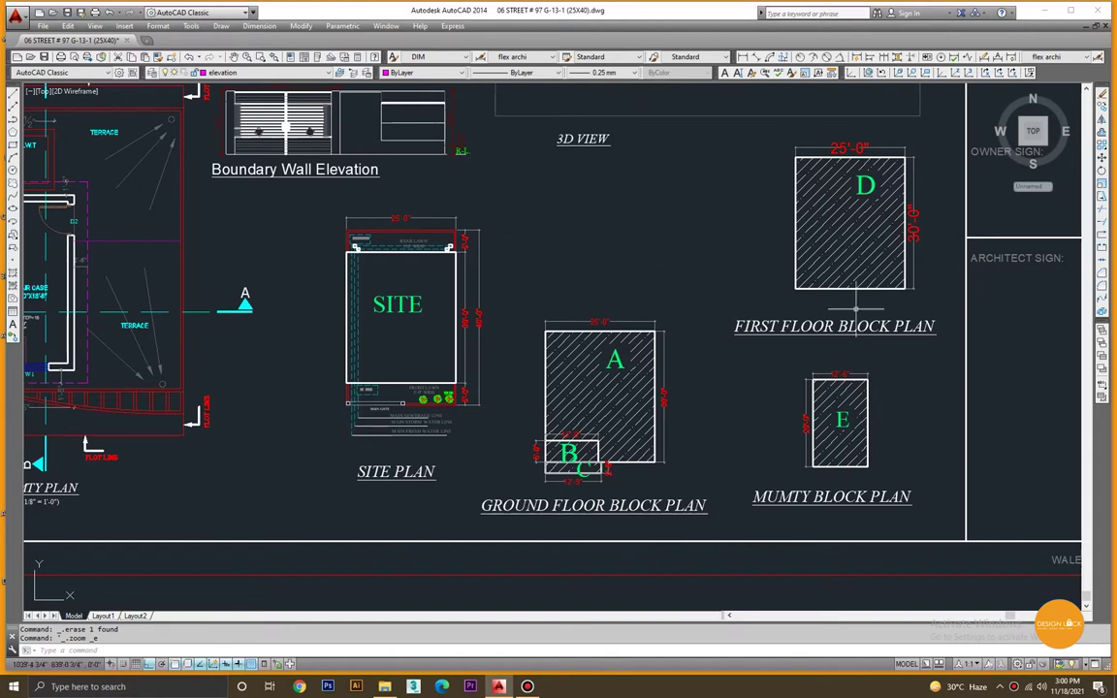
middle_drag(434, 196, 508, 307)
middle_drag(365, 236, 581, 334)
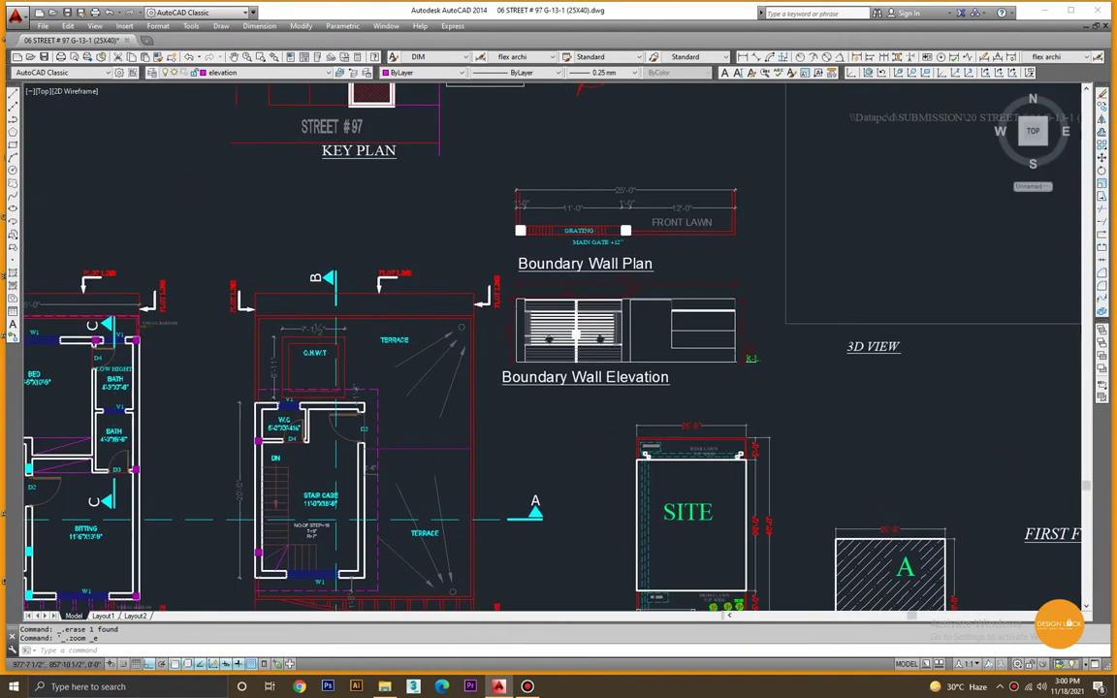
middle_drag(575, 208, 684, 359)
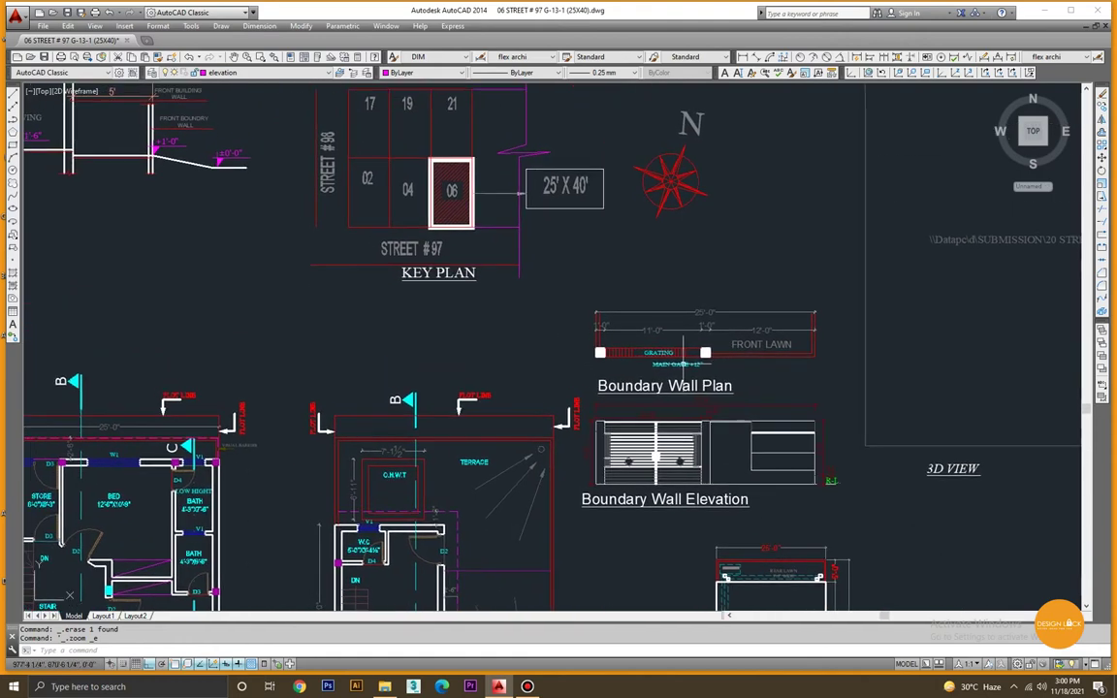
Review the elevations, ramp detail, sections A-A, B-B, C-C and certificates table.
scroll(471, 382, down, 3)
middle_drag(50, 257, 389, 369)
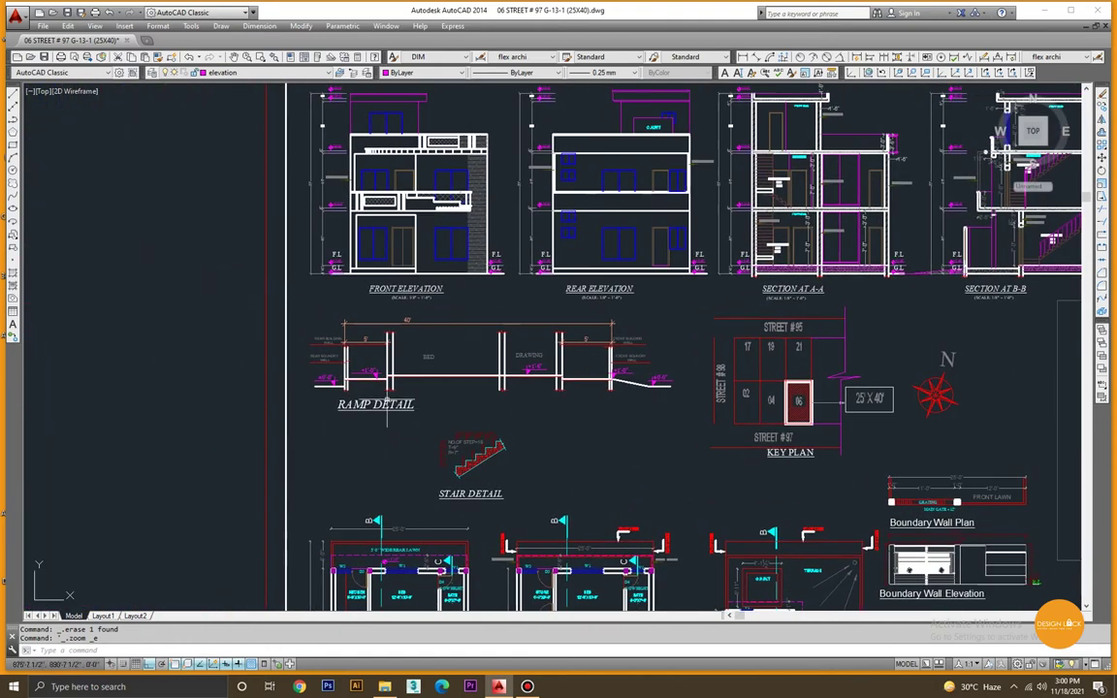
scroll(417, 393, up, 4)
scroll(418, 392, down, 3)
scroll(452, 288, up, 1)
scroll(401, 297, up, 1)
scroll(429, 238, up, 1)
mouse_move(689, 291)
middle_down()
mouse_move(410, 284)
mouse_move(509, 376)
mouse_move(400, 374)
mouse_move(447, 298)
middle_up()
scroll(466, 294, up, 3)
scroll(554, 284, down, 2)
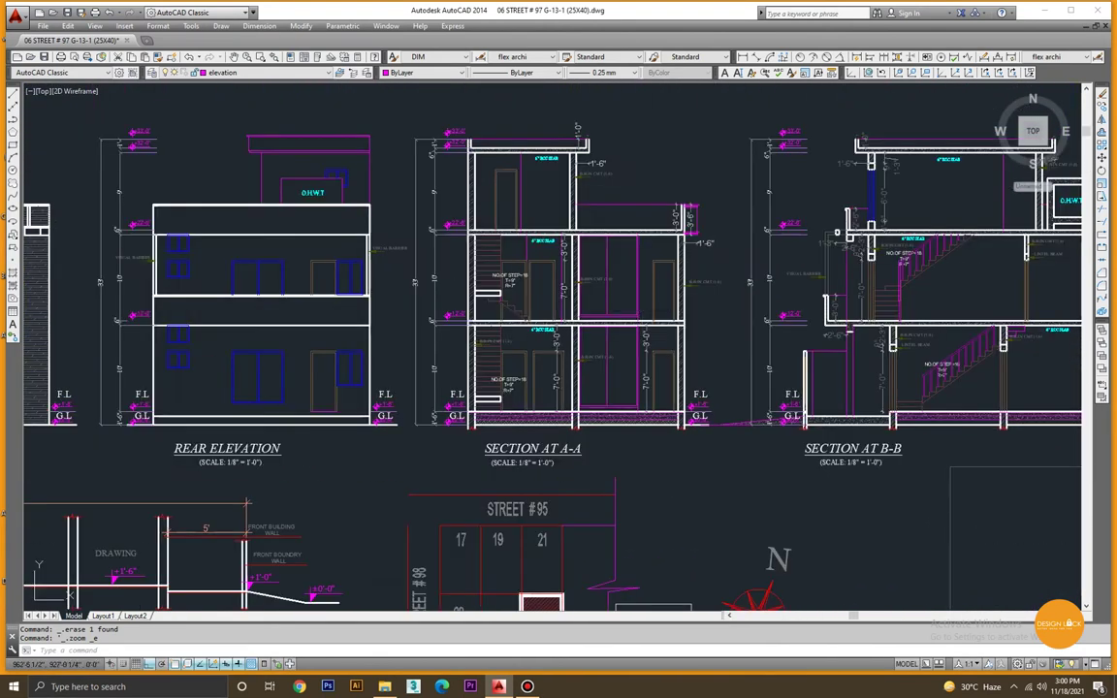
middle_drag(553, 284, 336, 284)
middle_drag(626, 240, 436, 244)
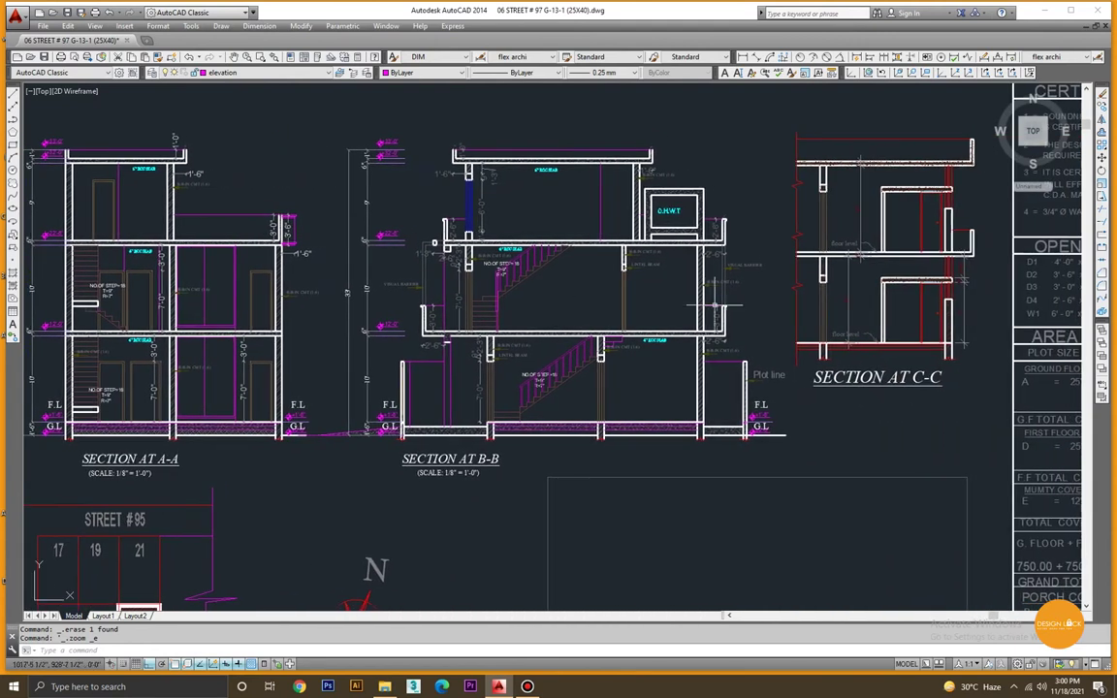
middle_drag(706, 307, 521, 329)
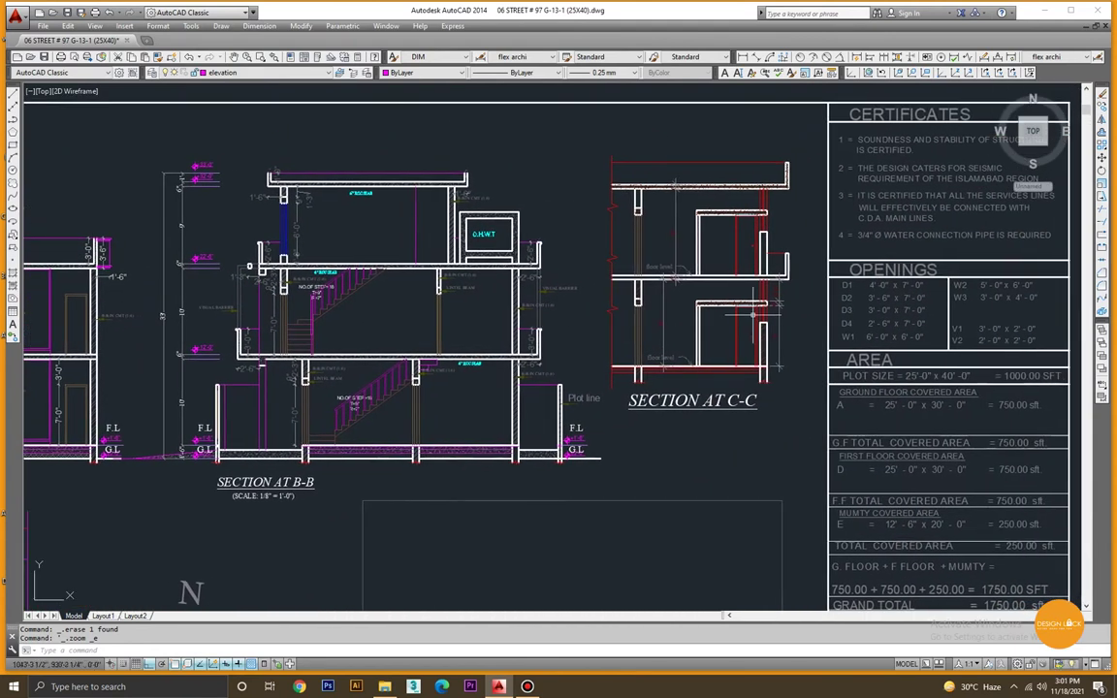
middle_drag(763, 284, 531, 300)
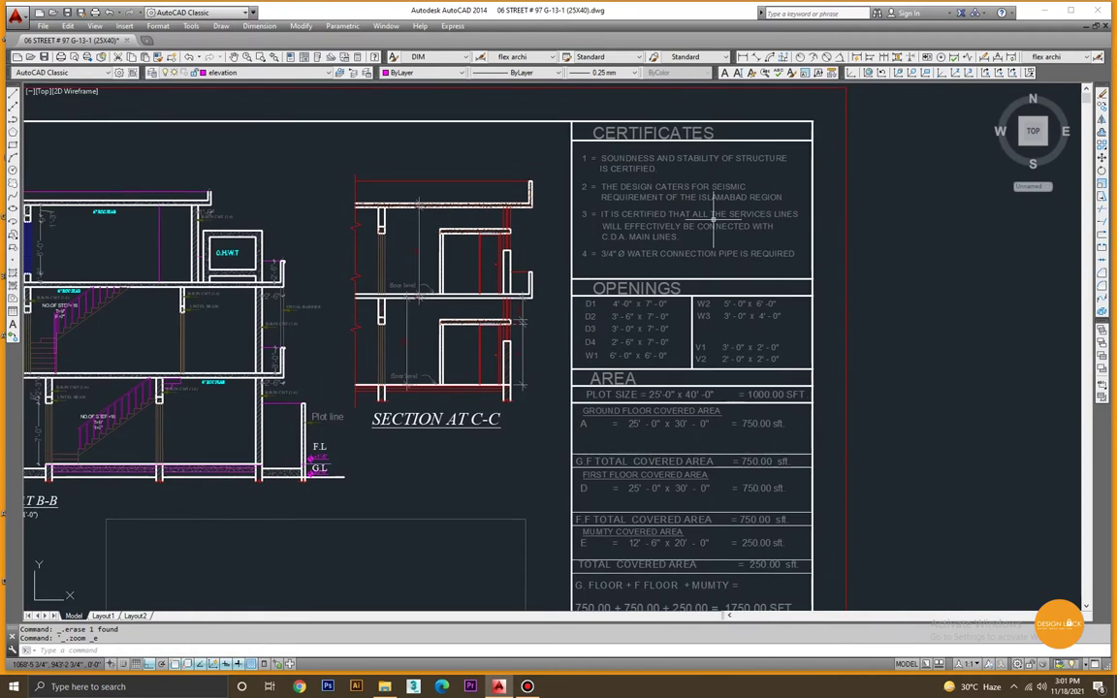
Inspect the openings and area table down to the total porch covered area row.
scroll(722, 145, up, 2)
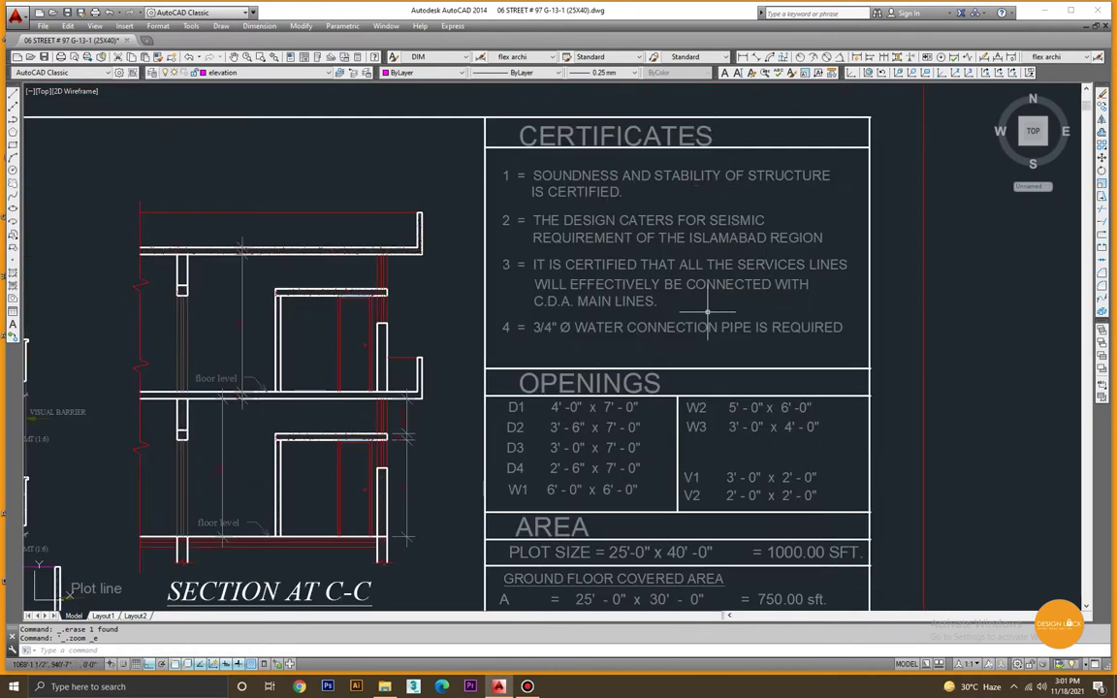
scroll(637, 281, down, 2)
mouse_move(637, 281)
middle_down()
mouse_move(614, 227)
mouse_move(645, 219)
mouse_move(606, 209)
middle_up()
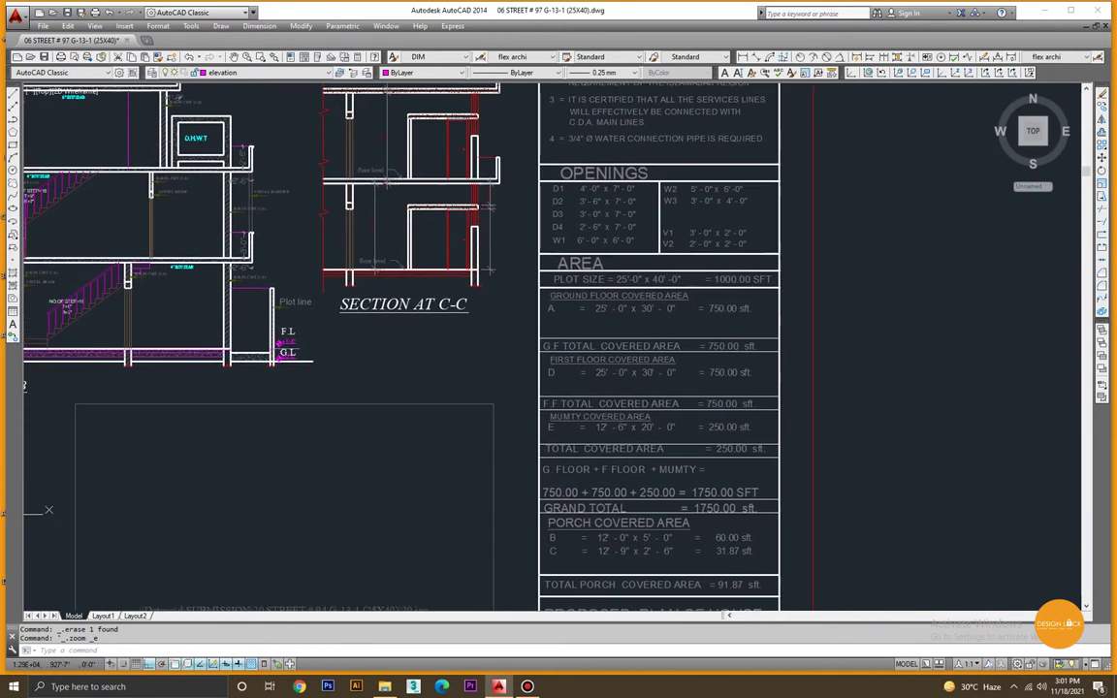
scroll(586, 194, up, 2)
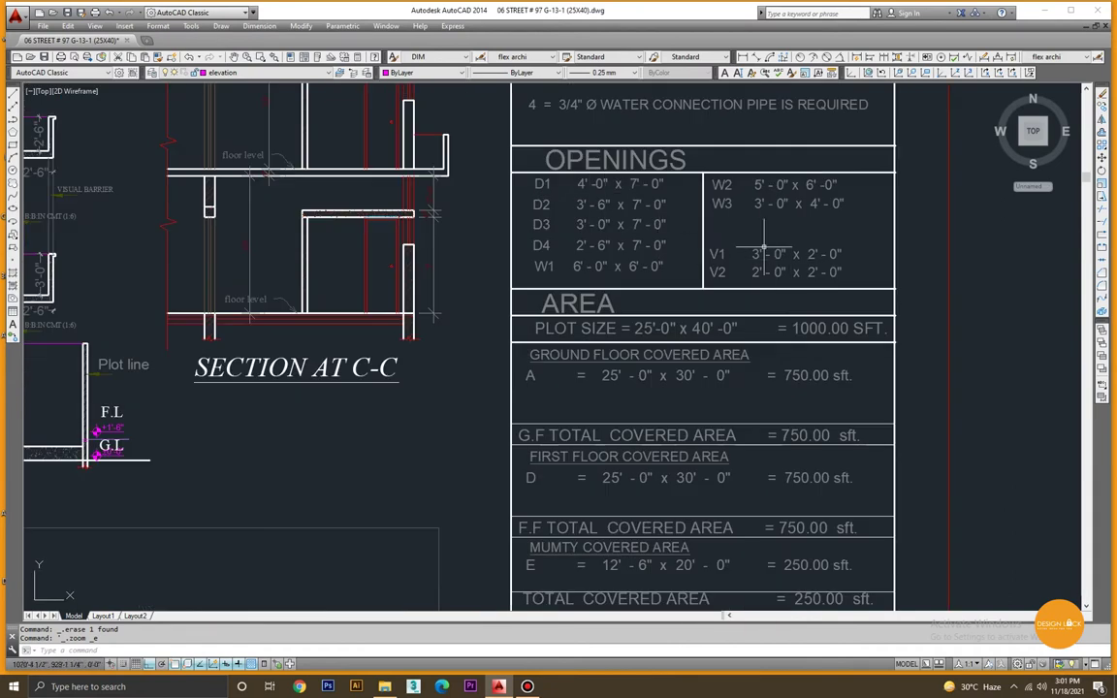
middle_drag(770, 361, 731, 248)
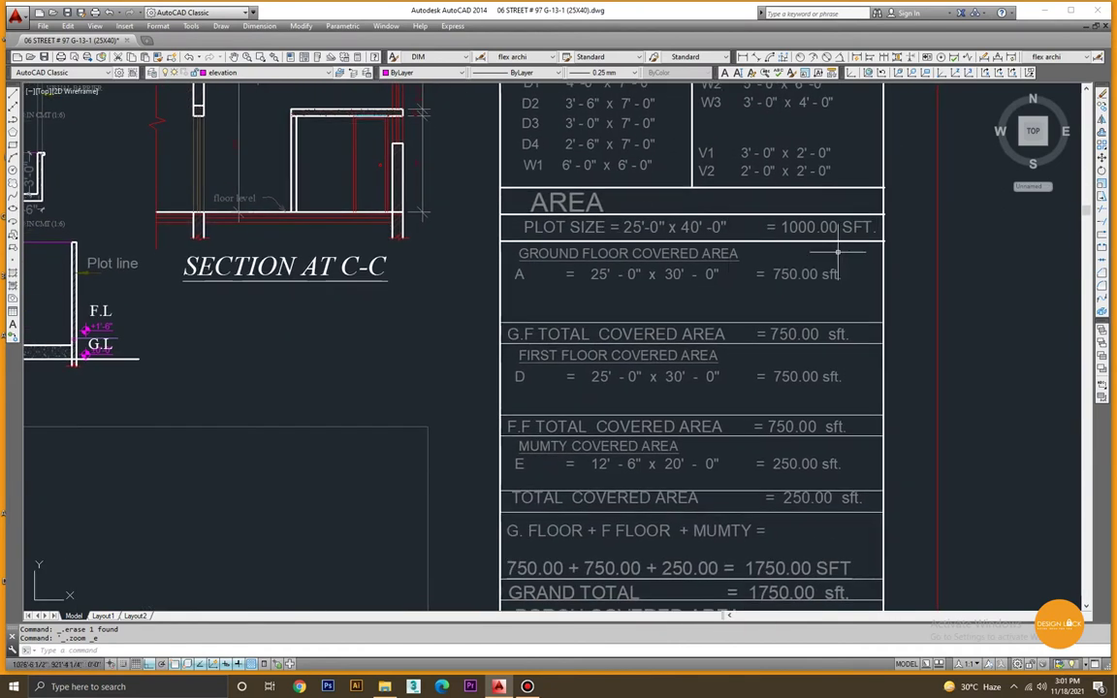
middle_drag(771, 314, 774, 258)
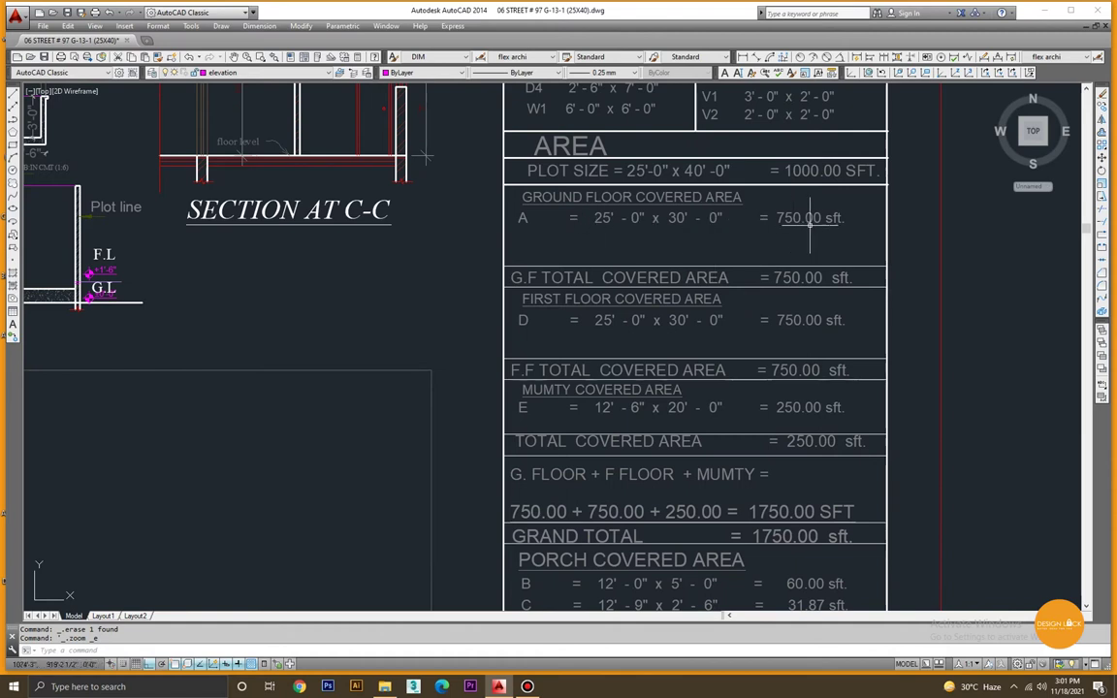
middle_drag(686, 302, 679, 275)
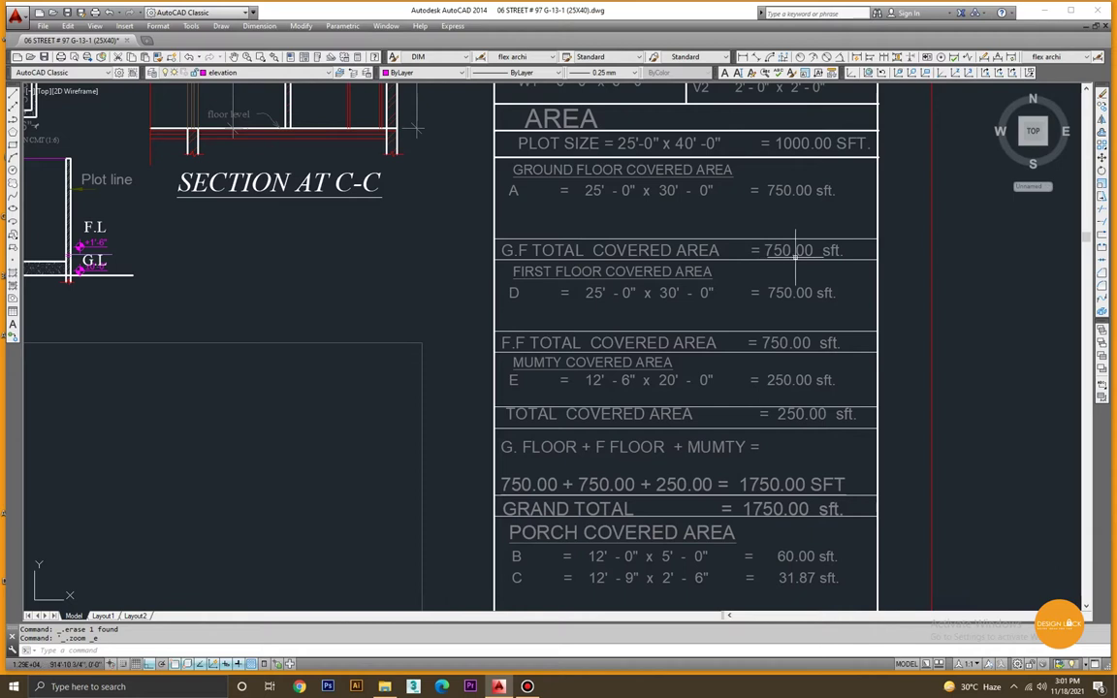
middle_drag(669, 343, 665, 316)
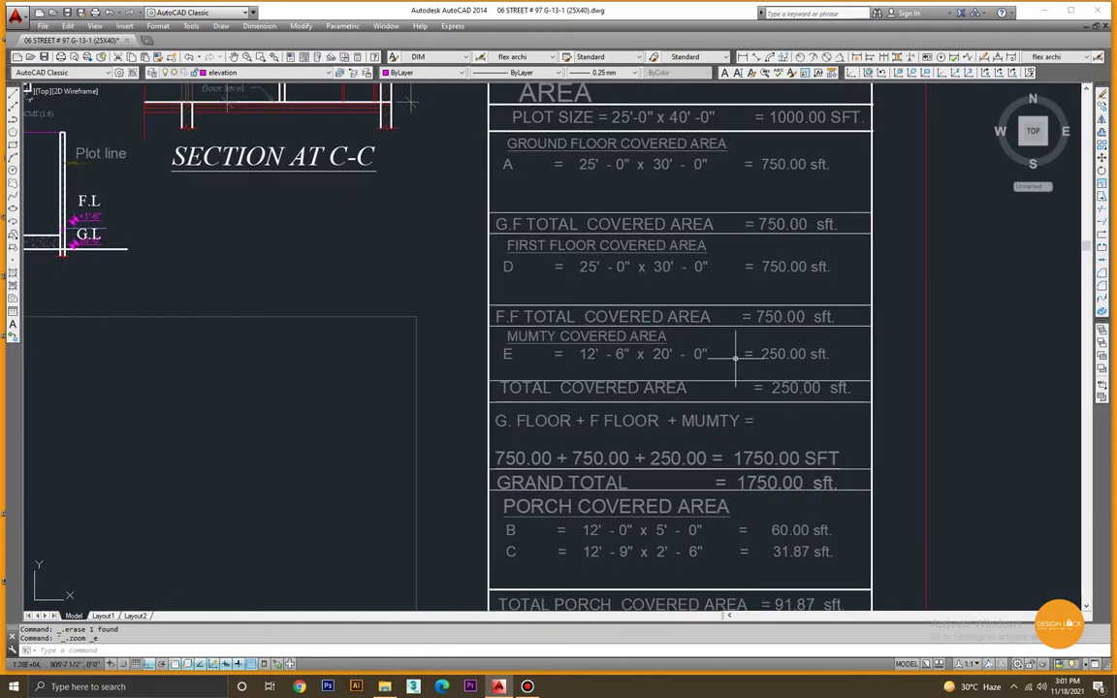
middle_drag(773, 349, 762, 306)
middle_drag(577, 292, 576, 289)
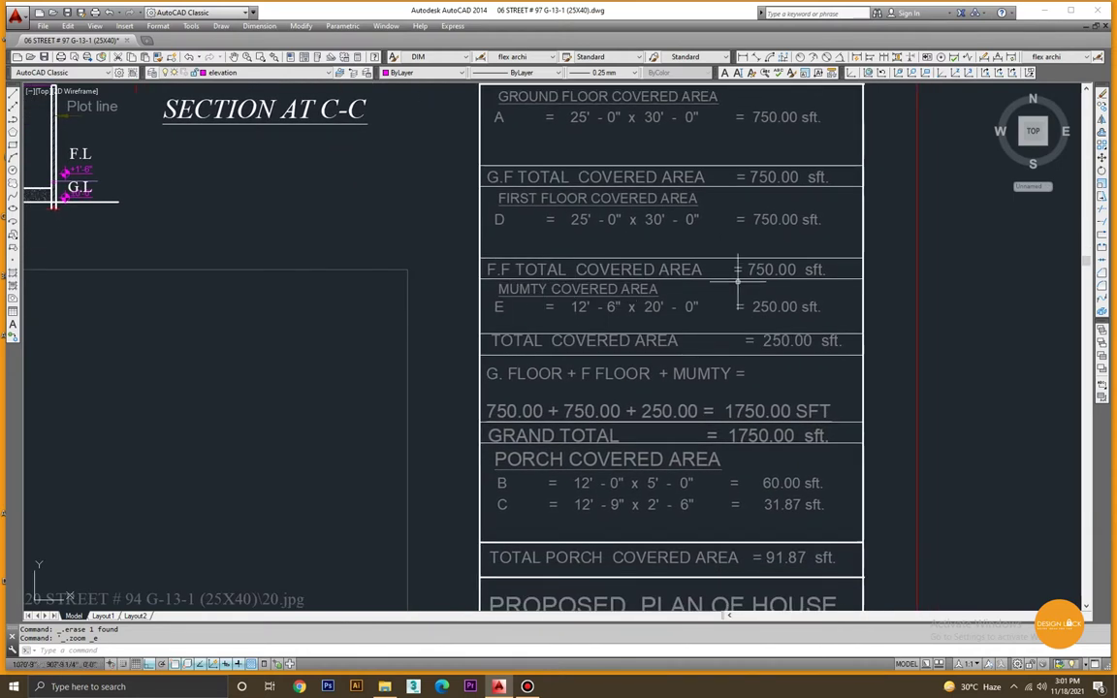
middle_drag(570, 308, 561, 277)
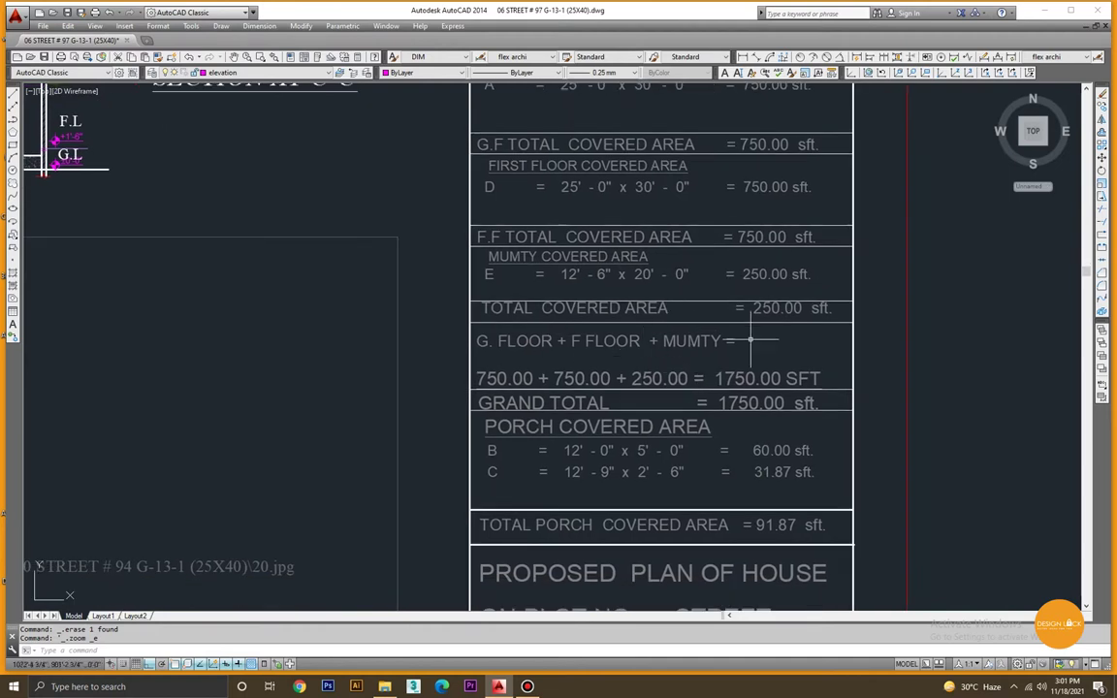
middle_drag(764, 385, 762, 317)
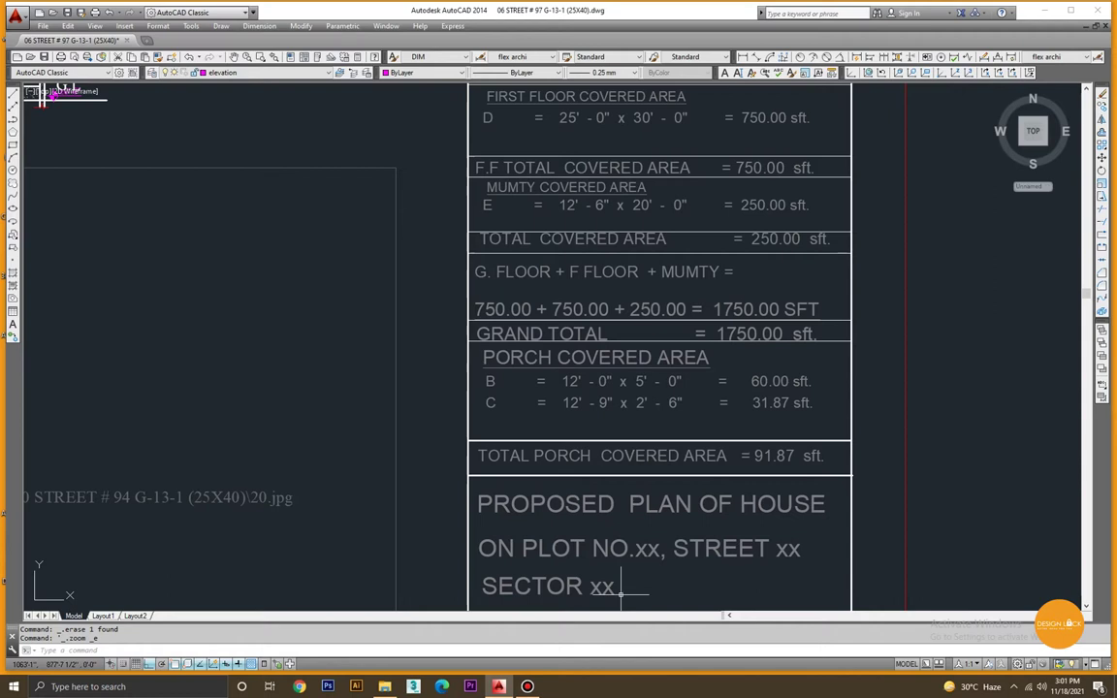
Look over the floor plans, site, block and key plans, and elevations again.
key(Escape)
key(Escape)
scroll(411, 334, up, 3)
scroll(411, 334, up, 2)
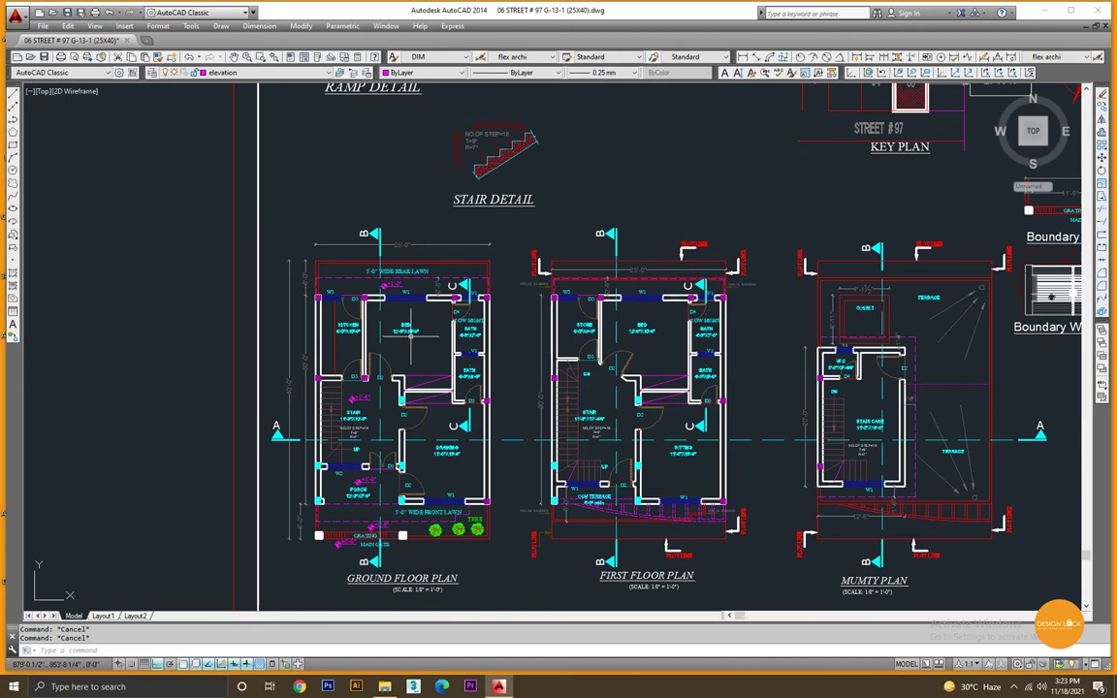
scroll(407, 318, down, 1)
scroll(407, 318, down, 2)
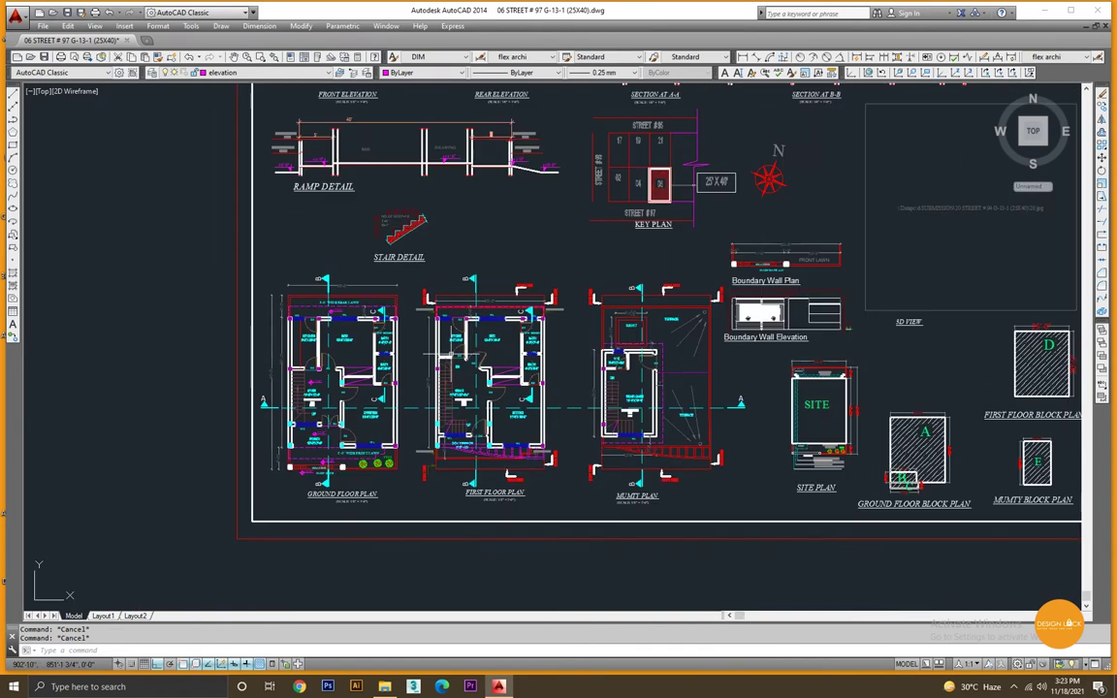
middle_drag(621, 262, 540, 359)
scroll(538, 374, down, 2)
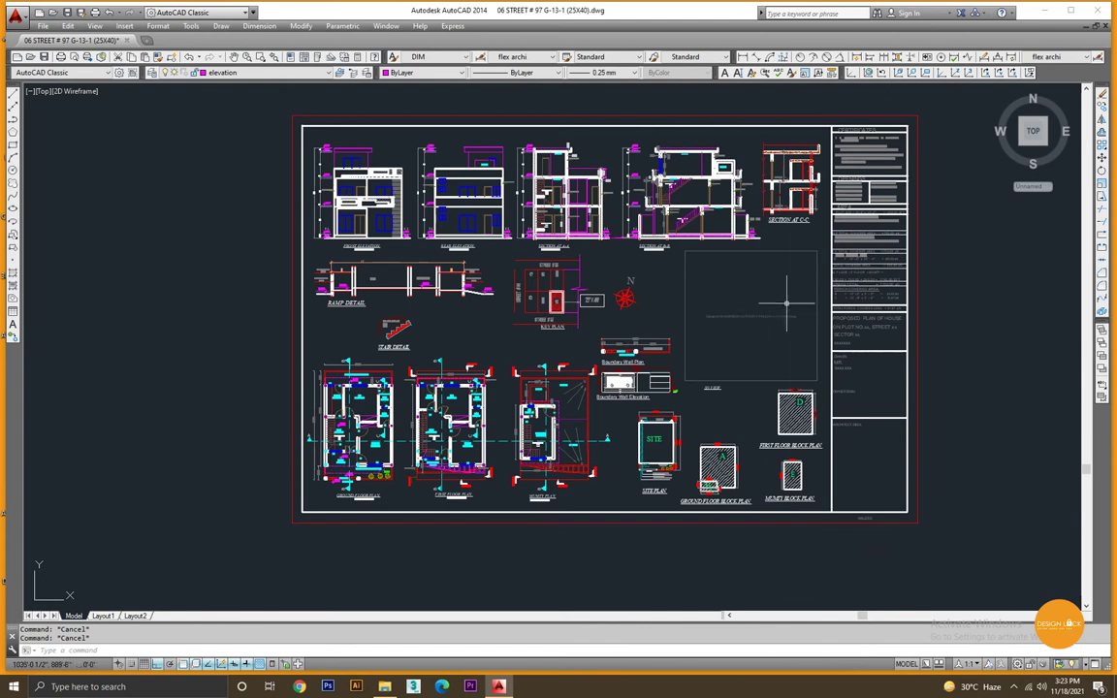
scroll(311, 374, up, 2)
scroll(330, 378, up, 2)
middle_drag(362, 376, 447, 263)
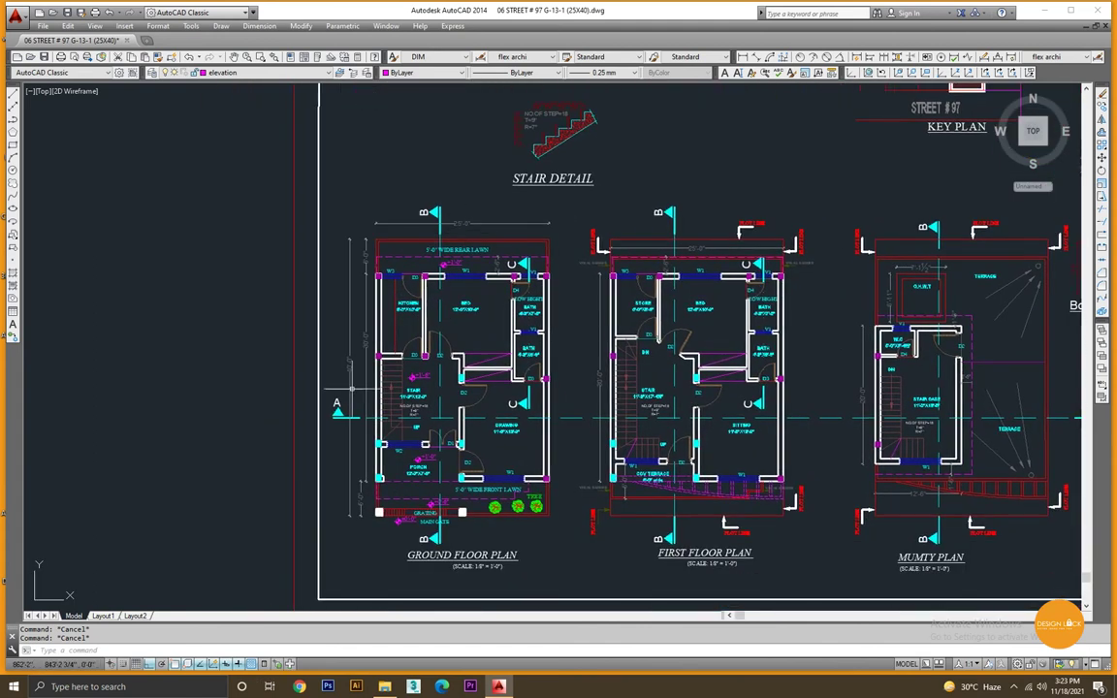
scroll(383, 349, down, 1)
scroll(436, 344, up, 1)
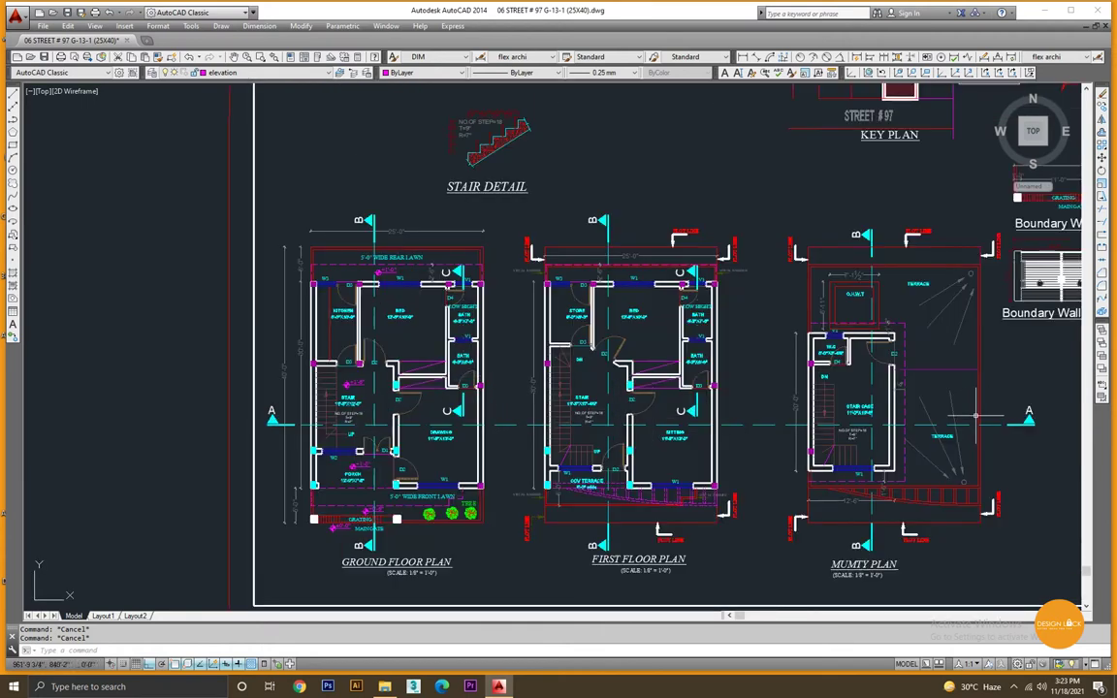
scroll(974, 417, down, 1)
mouse_move(974, 417)
middle_down()
mouse_move(647, 426)
mouse_move(571, 388)
middle_up()
scroll(647, 427, up, 1)
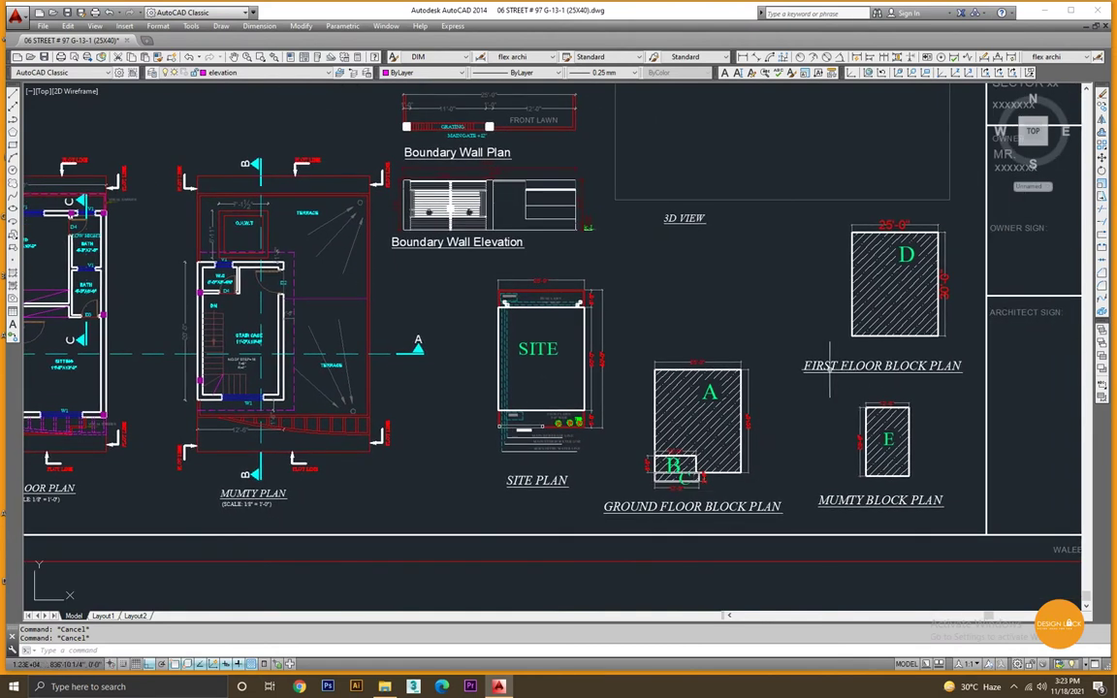
scroll(725, 276, down, 1)
middle_drag(725, 277, 630, 349)
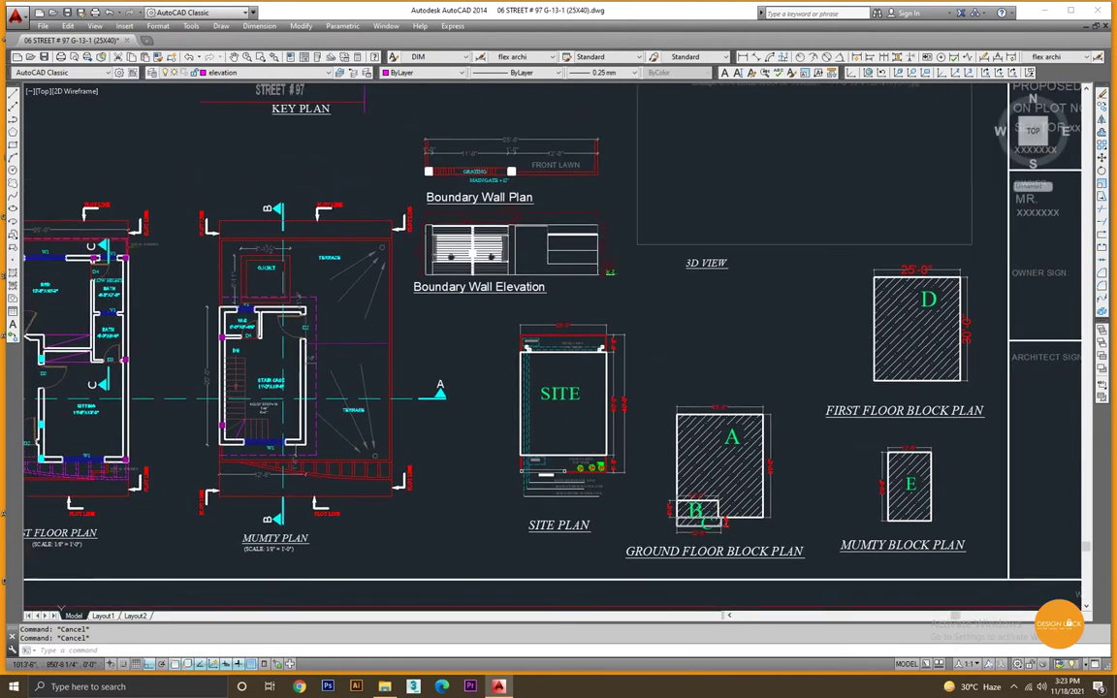
scroll(630, 349, up, 1)
middle_drag(557, 276, 817, 434)
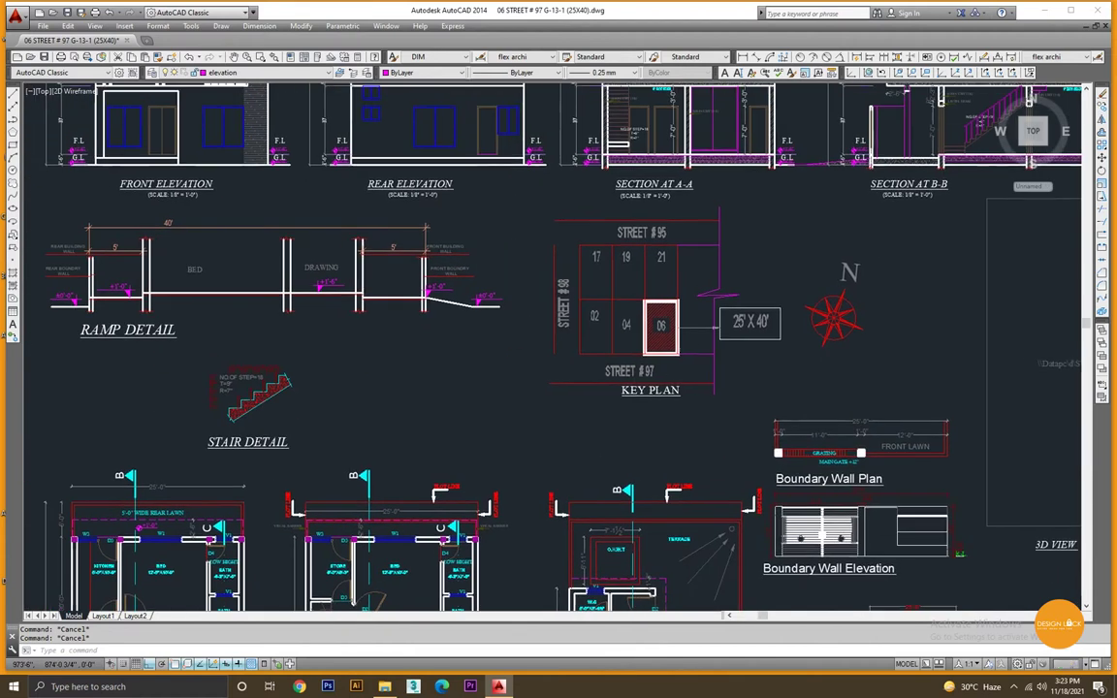
mouse_move(428, 277)
middle_down()
mouse_move(456, 278)
mouse_move(453, 378)
middle_up()
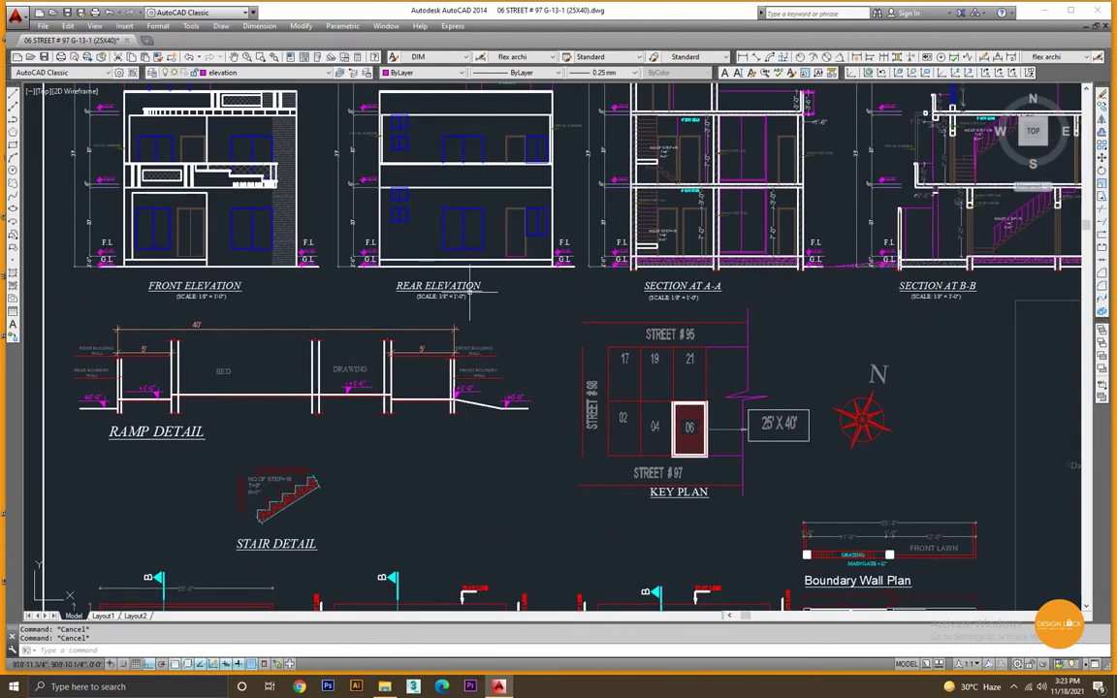
Recheck sections A-A, B-B and C-C and the area schedule panel, then zoom out.
middle_drag(694, 303, 543, 344)
middle_drag(721, 336, 613, 367)
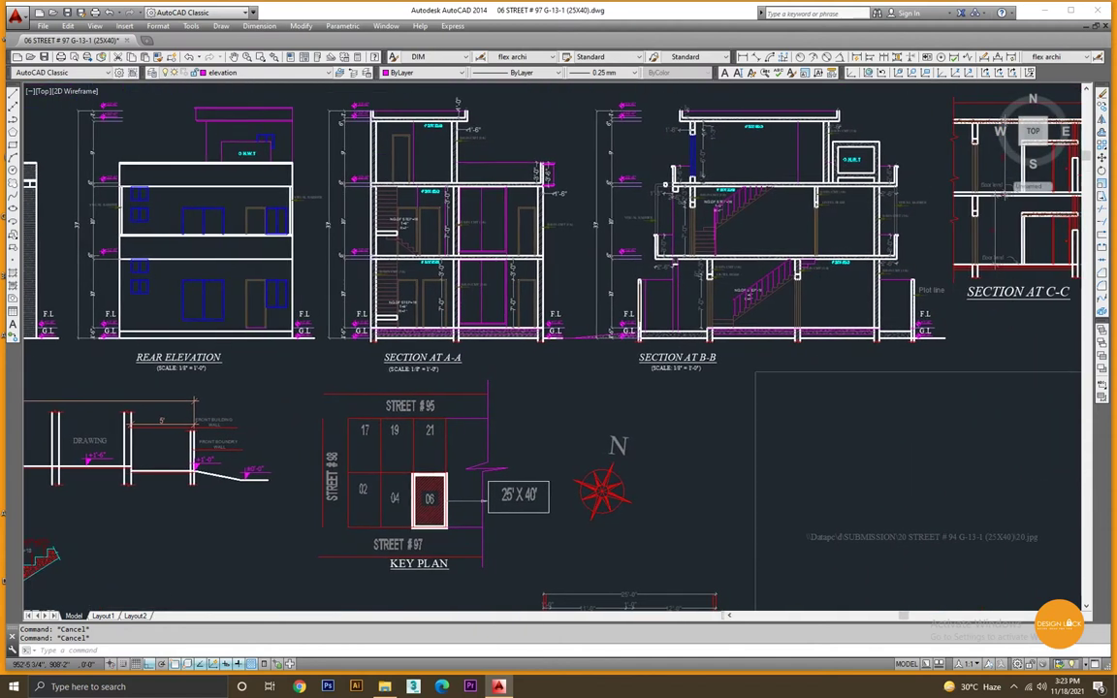
middle_drag(717, 360, 494, 371)
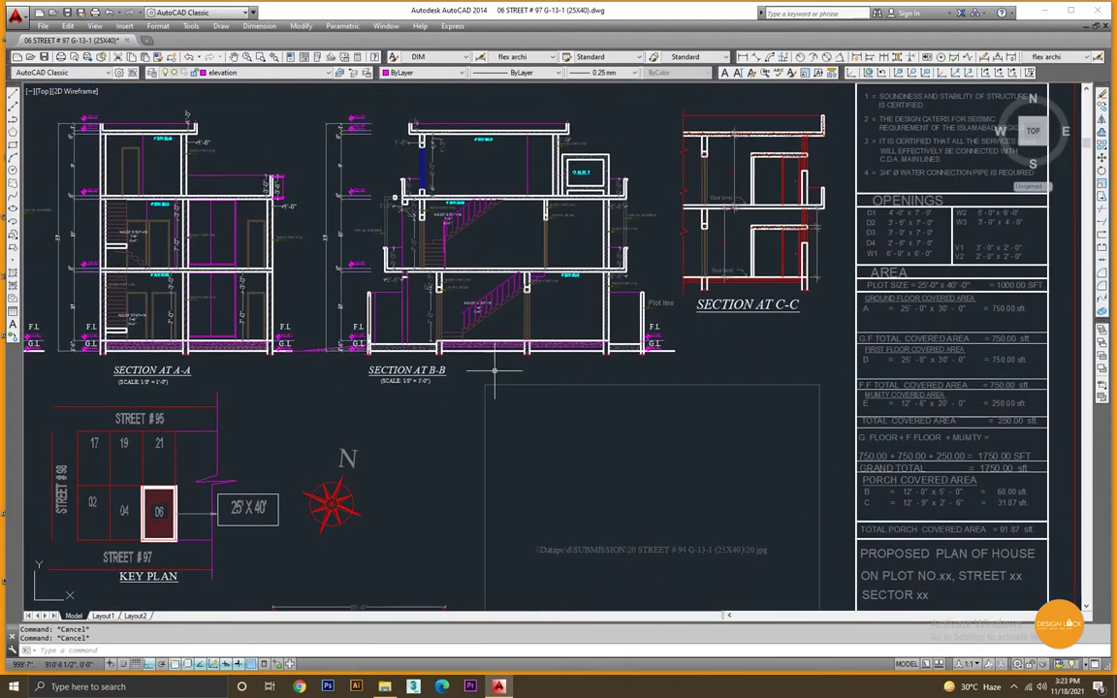
mouse_move(746, 389)
middle_down()
mouse_move(573, 411)
mouse_move(612, 301)
middle_up()
scroll(611, 301, down, 2)
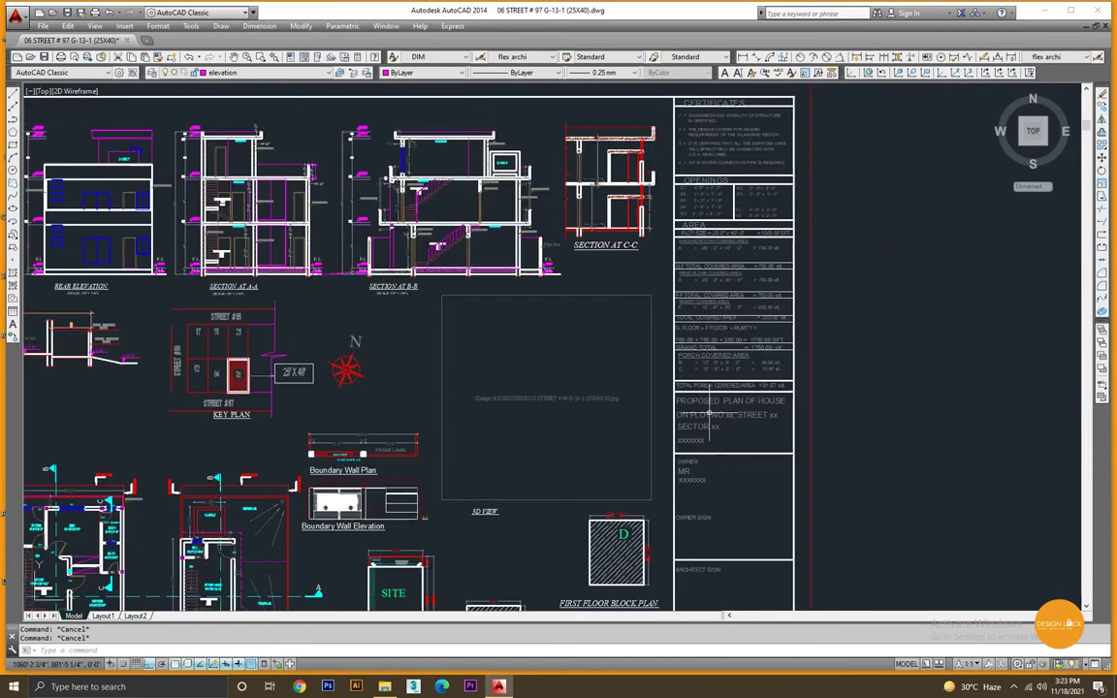
scroll(710, 415, up, 2)
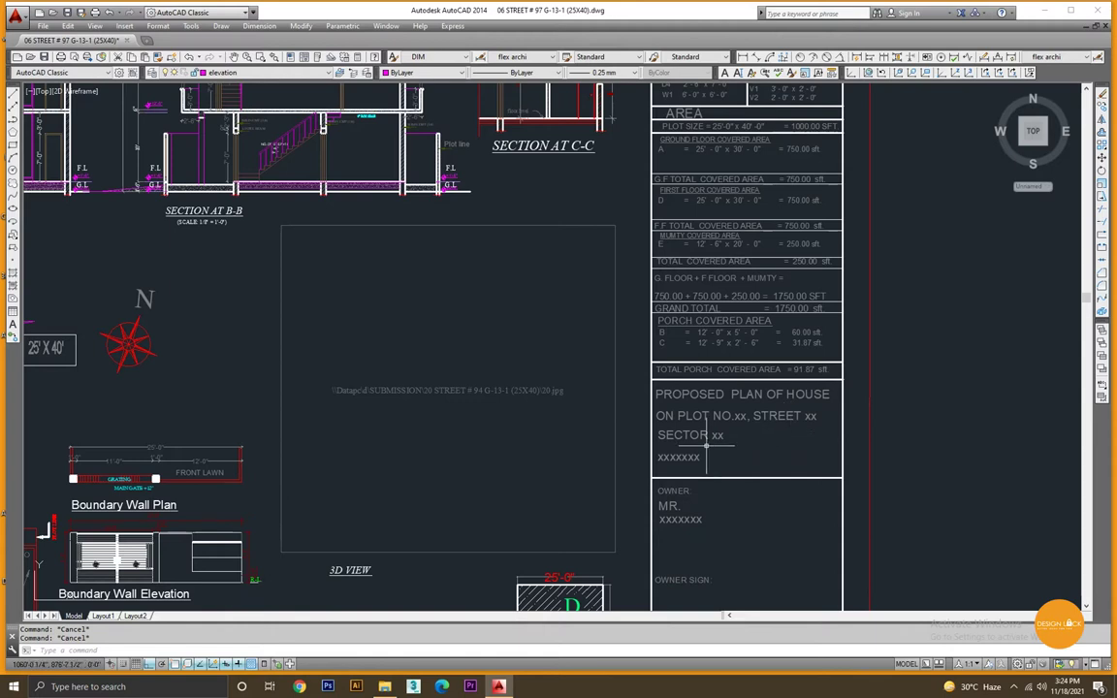
scroll(529, 374, down, 2)
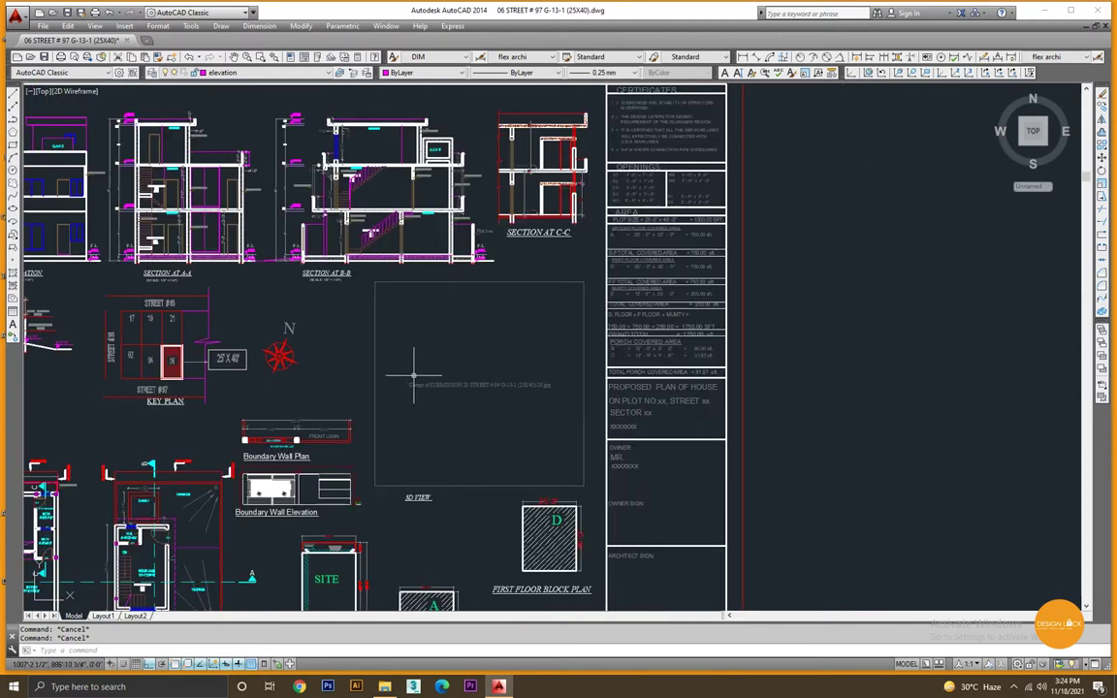
scroll(485, 374, down, 2)
scroll(638, 370, down, 2)
scroll(393, 313, down, 1)
scroll(392, 313, down, 1)
scroll(388, 293, down, 3)
scroll(425, 379, up, 2)
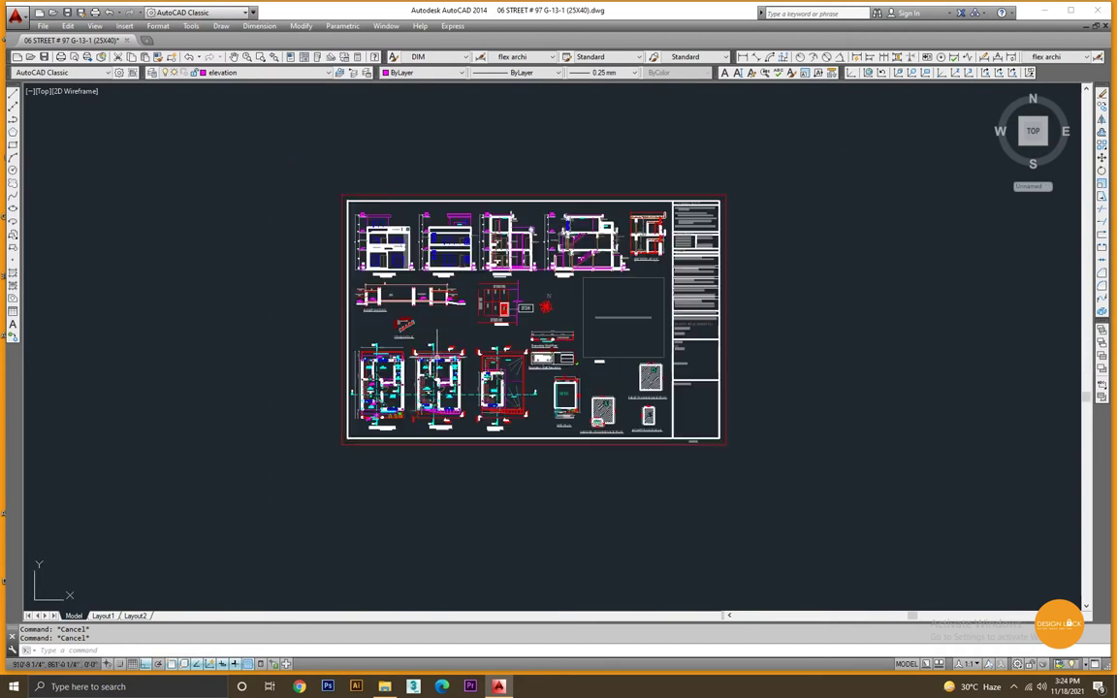
scroll(425, 379, up, 2)
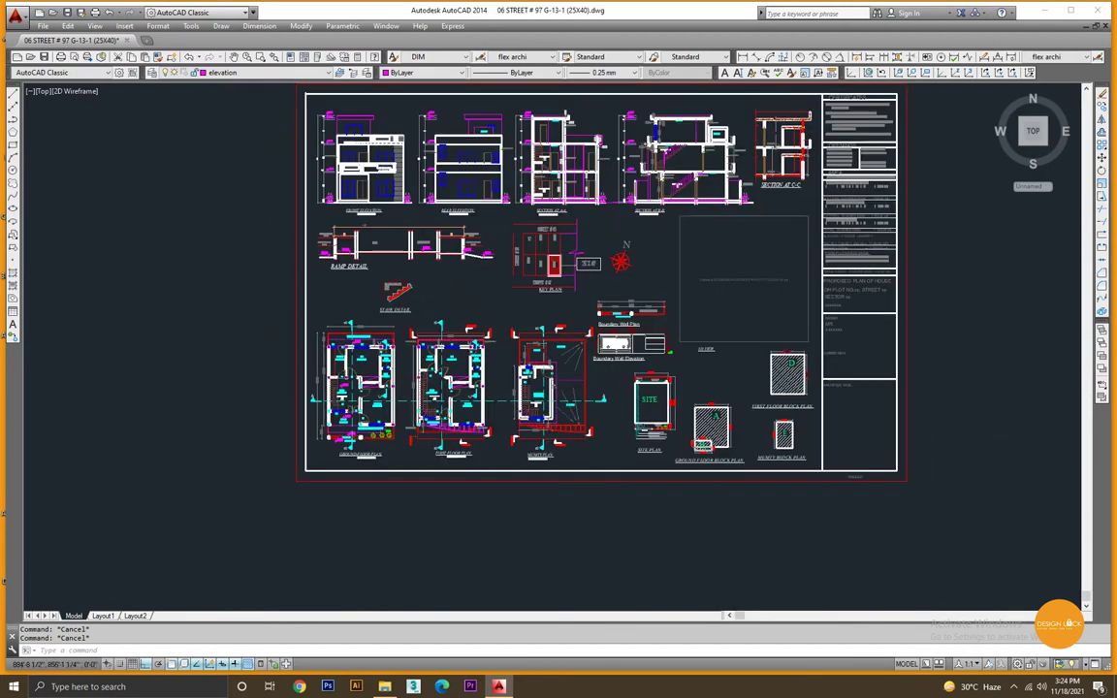
scroll(378, 358, up, 3)
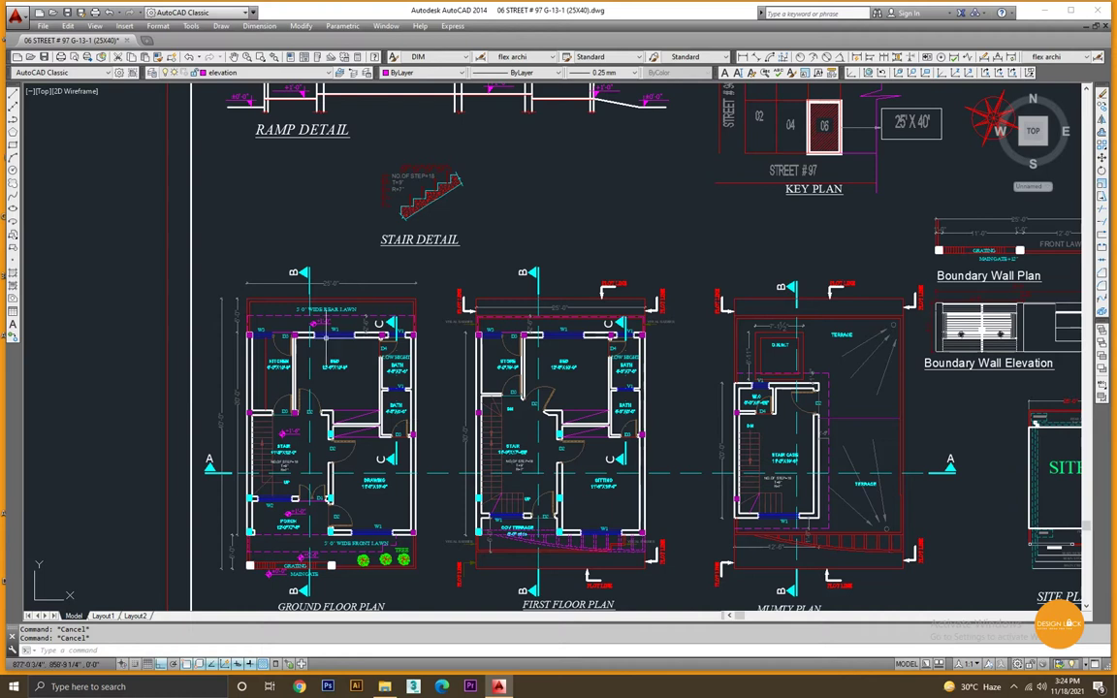
Shift the floor plans right to leave empty model space on the left.
middle_drag(278, 362, 339, 320)
scroll(387, 334, up, 1)
scroll(388, 335, up, 3)
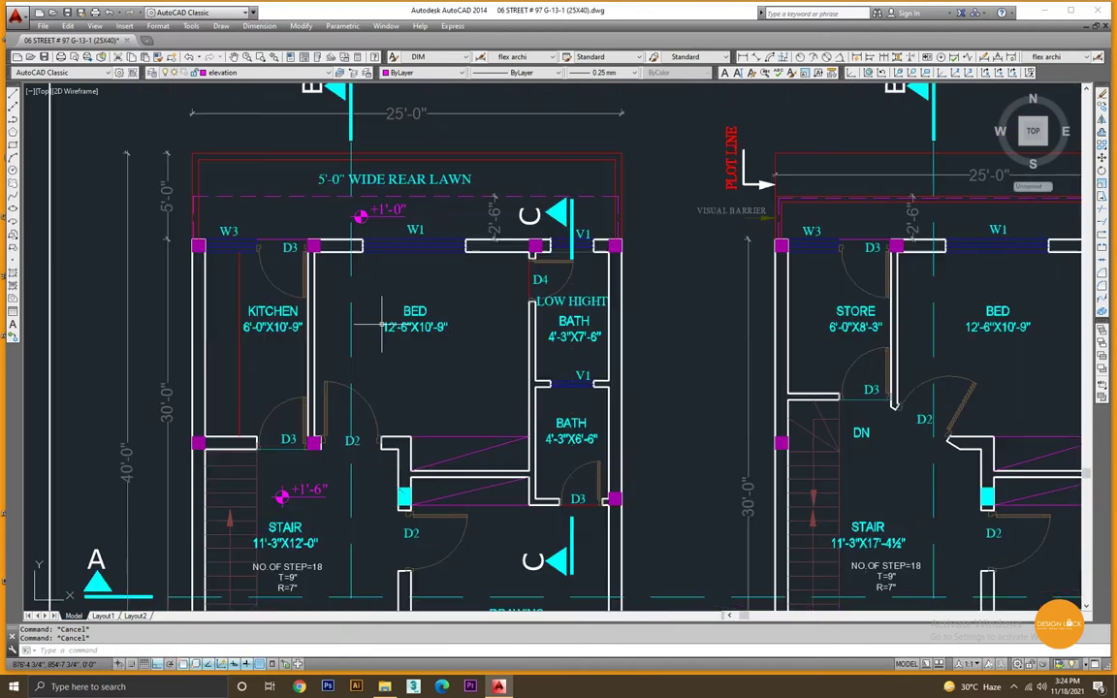
scroll(402, 339, down, 4)
middle_drag(403, 339, 448, 345)
middle_drag(194, 423, 514, 449)
scroll(514, 450, down, 2)
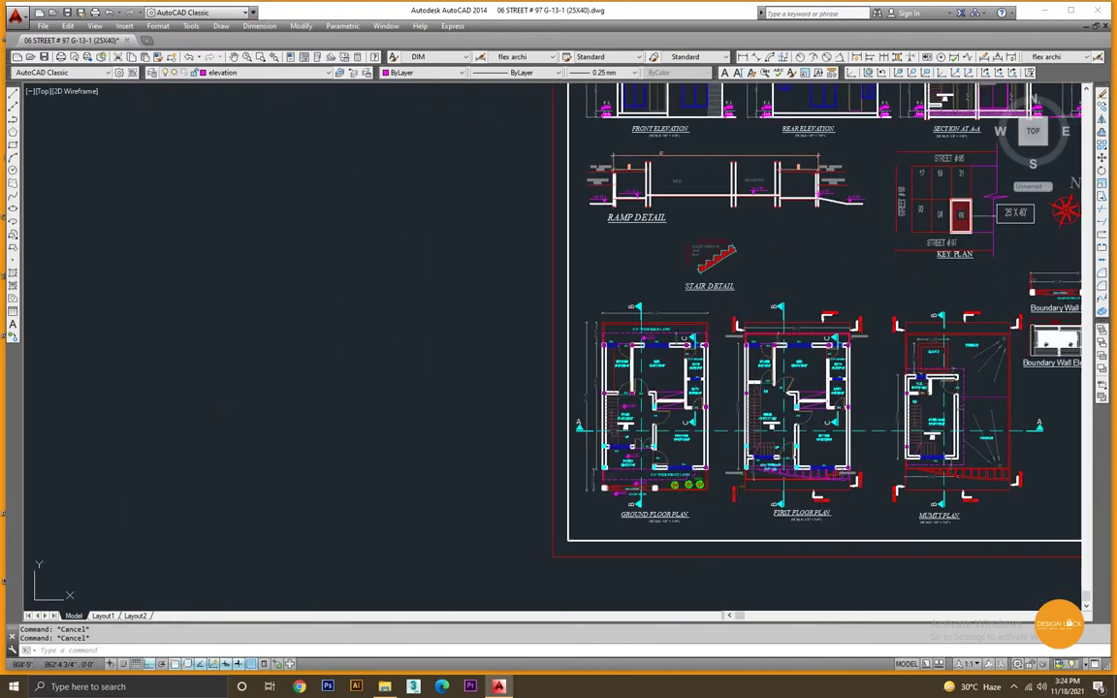
Start a line at the plot's top-left corner in the empty space with Ortho on.
middle_drag(365, 338, 429, 362)
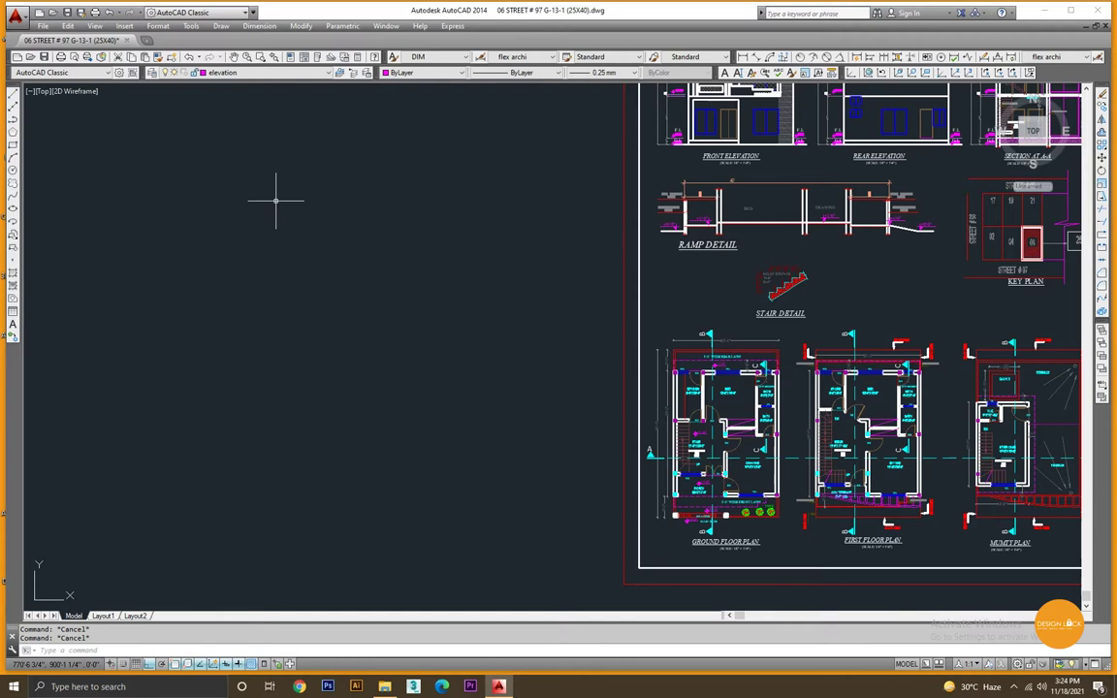
text(L)
key(Return)
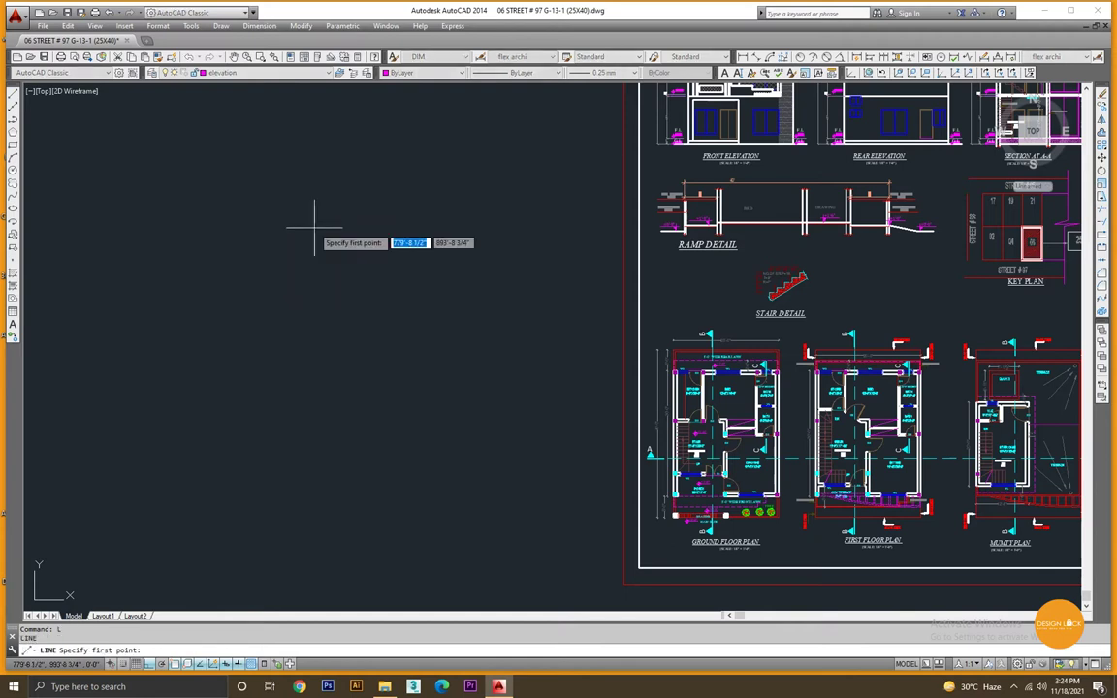
click(264, 236)
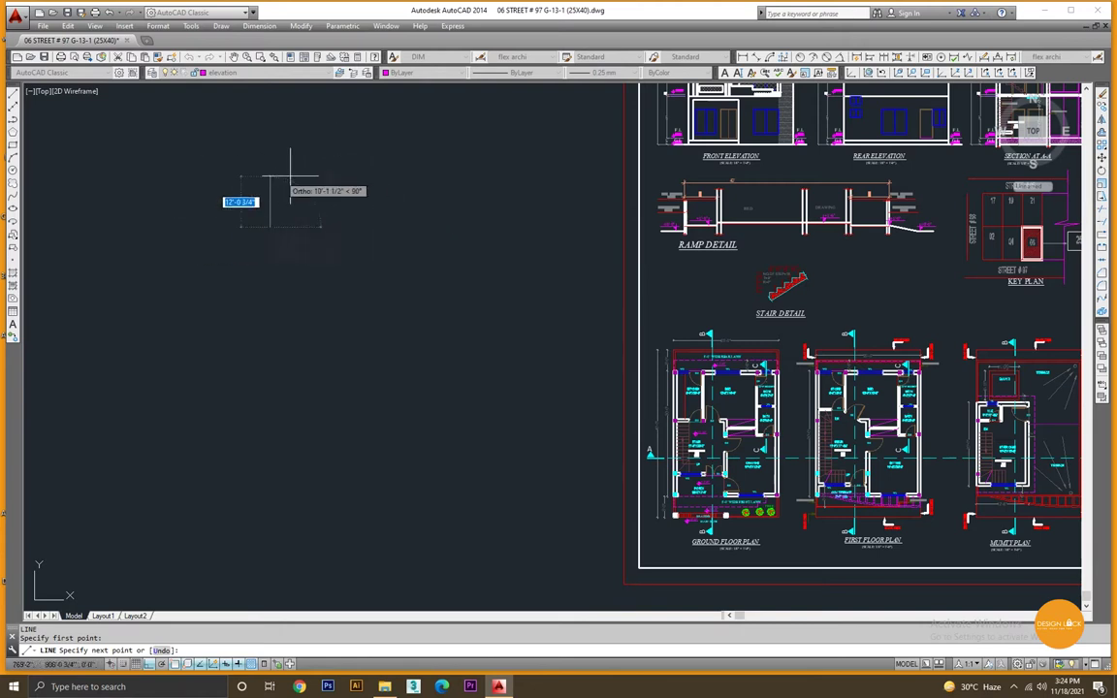
key(F8)
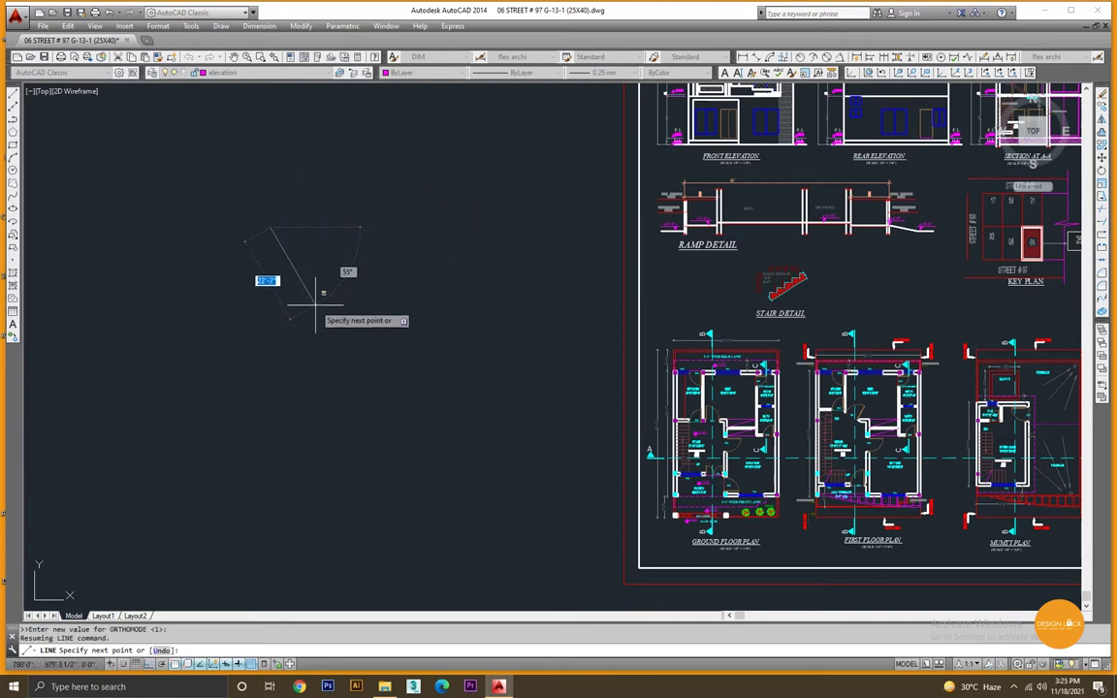
key(shift)
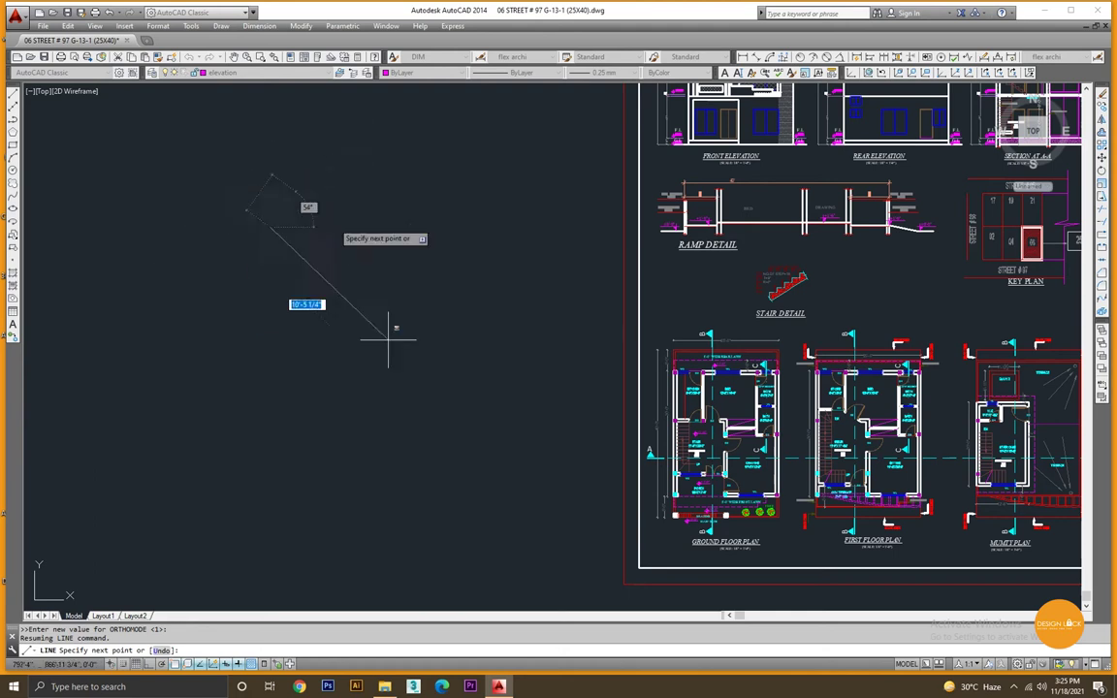
key(shift)
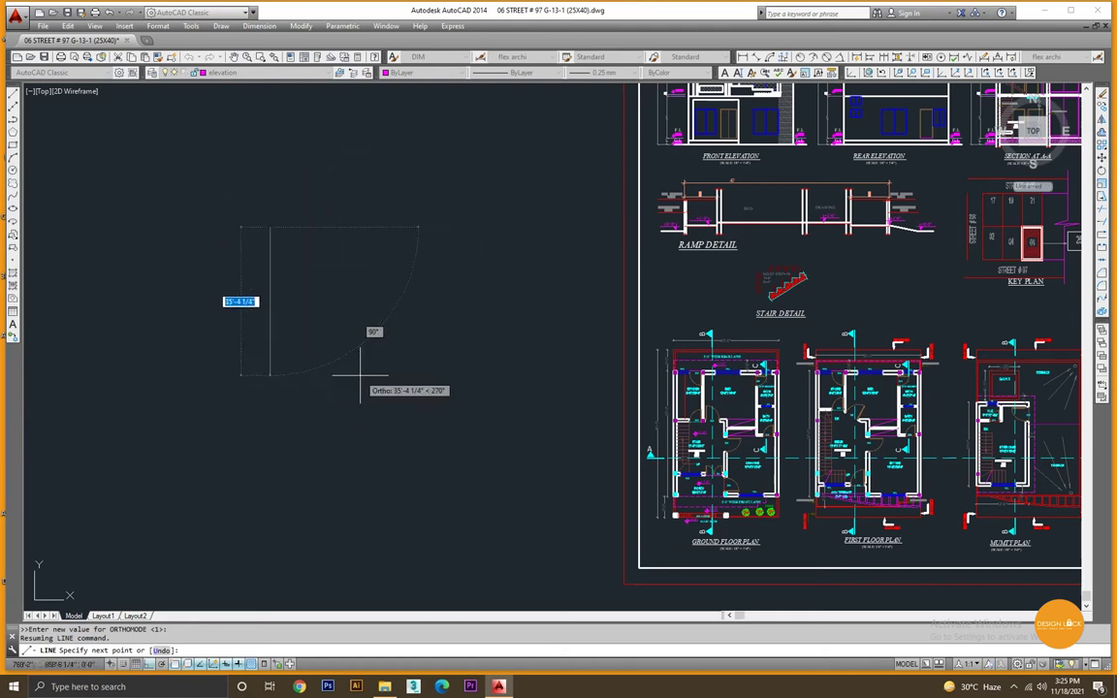
key(F8)
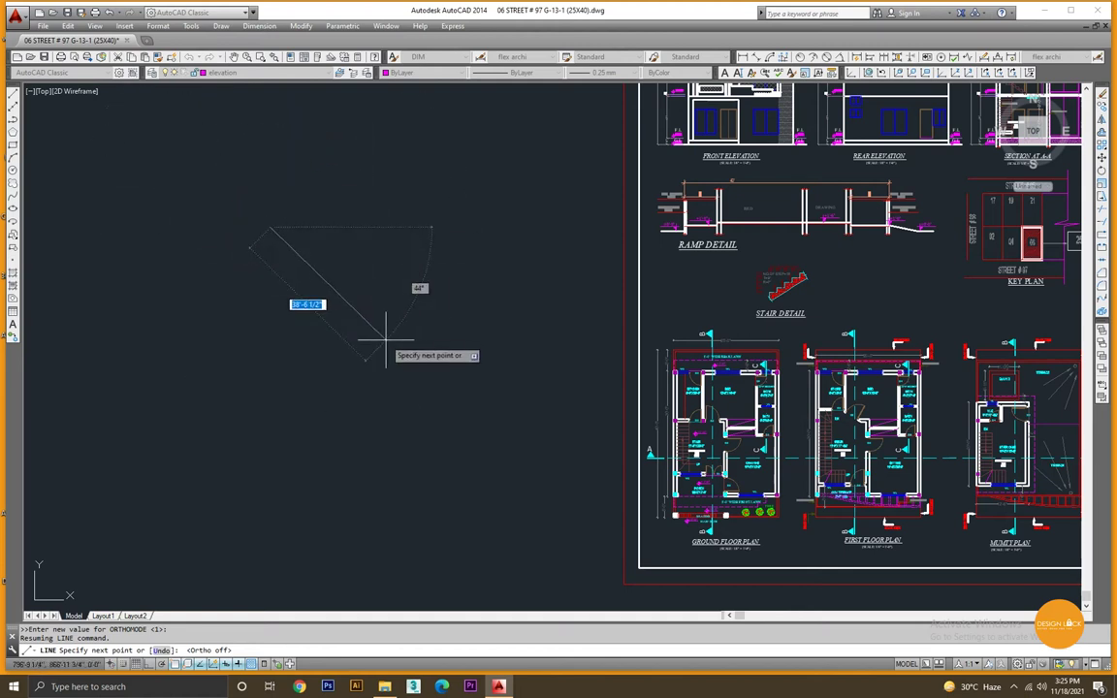
key(F8)
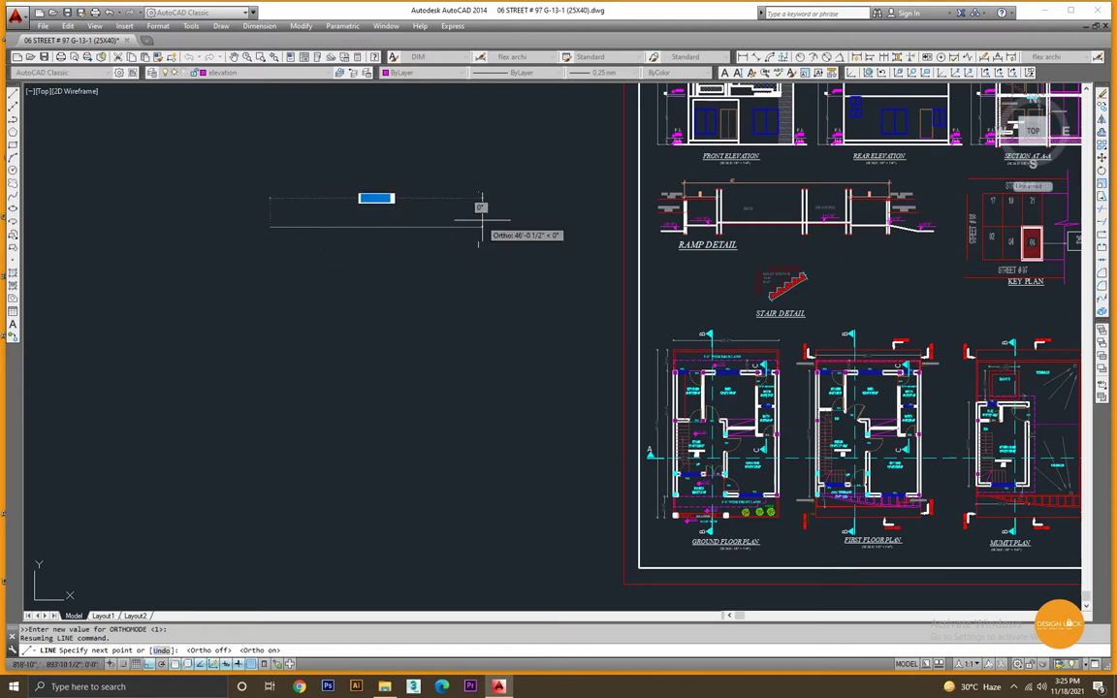
Draw the 25' horizontal top edge and 40' vertical side edge, then end the line.
scroll(409, 223, down, 2)
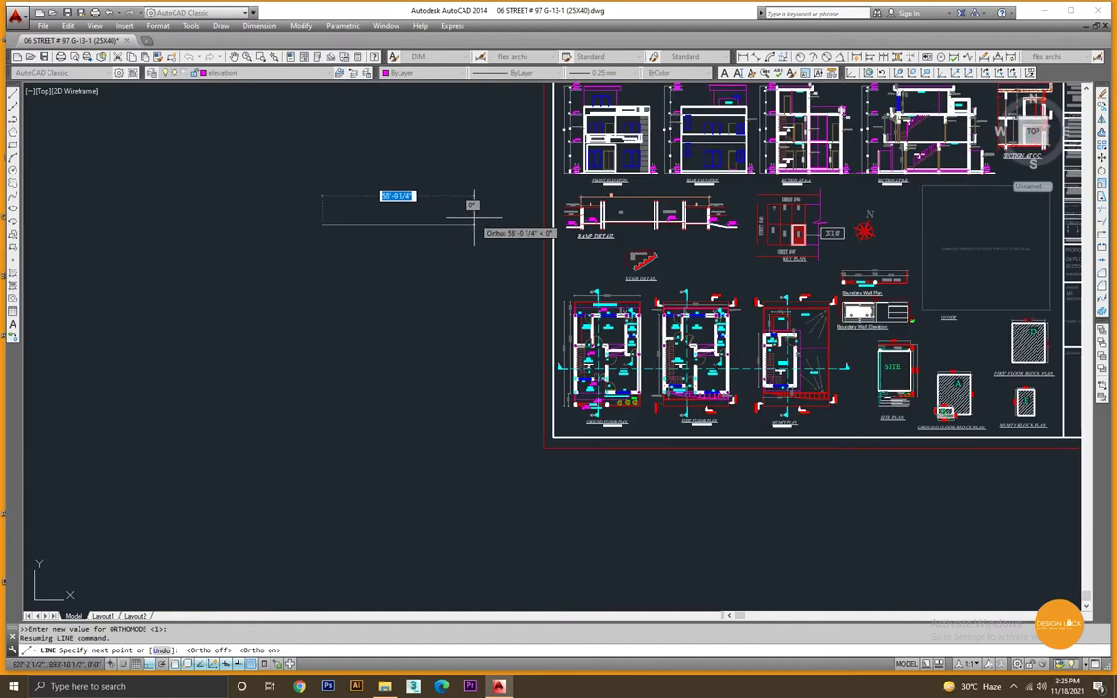
text(25)
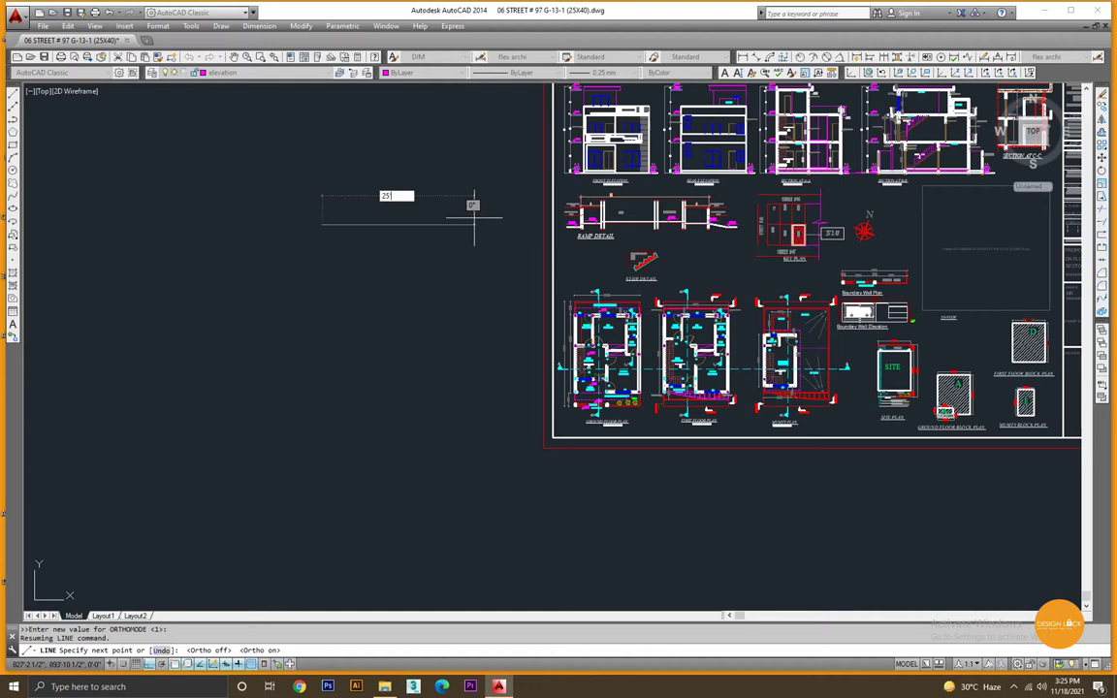
key(Return)
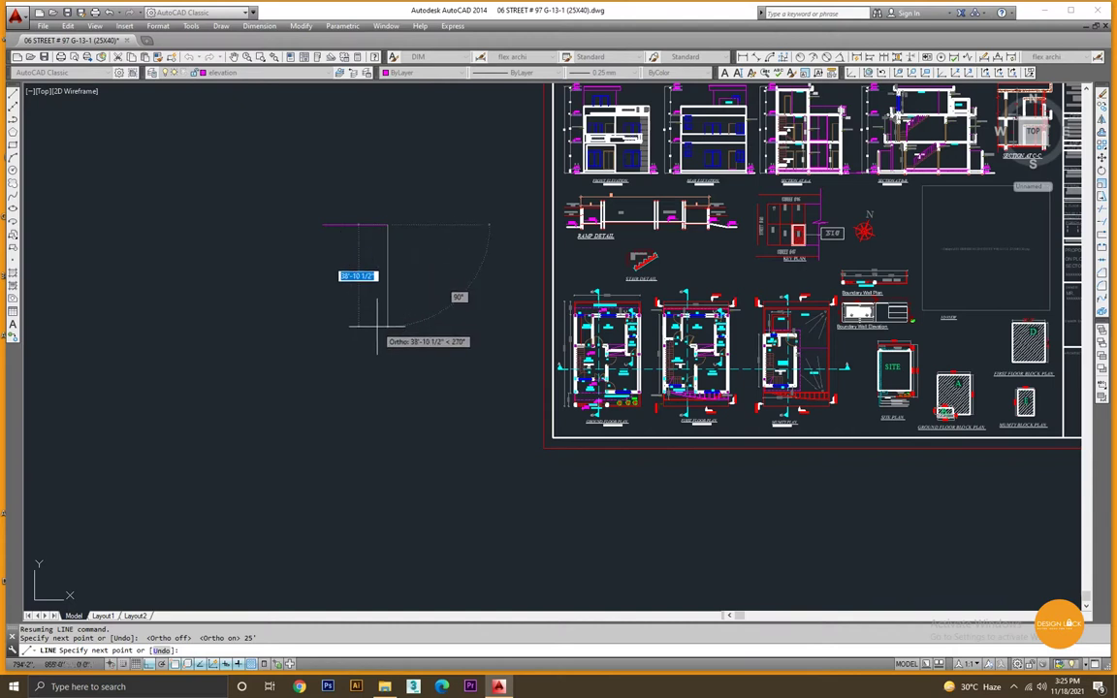
text(40)
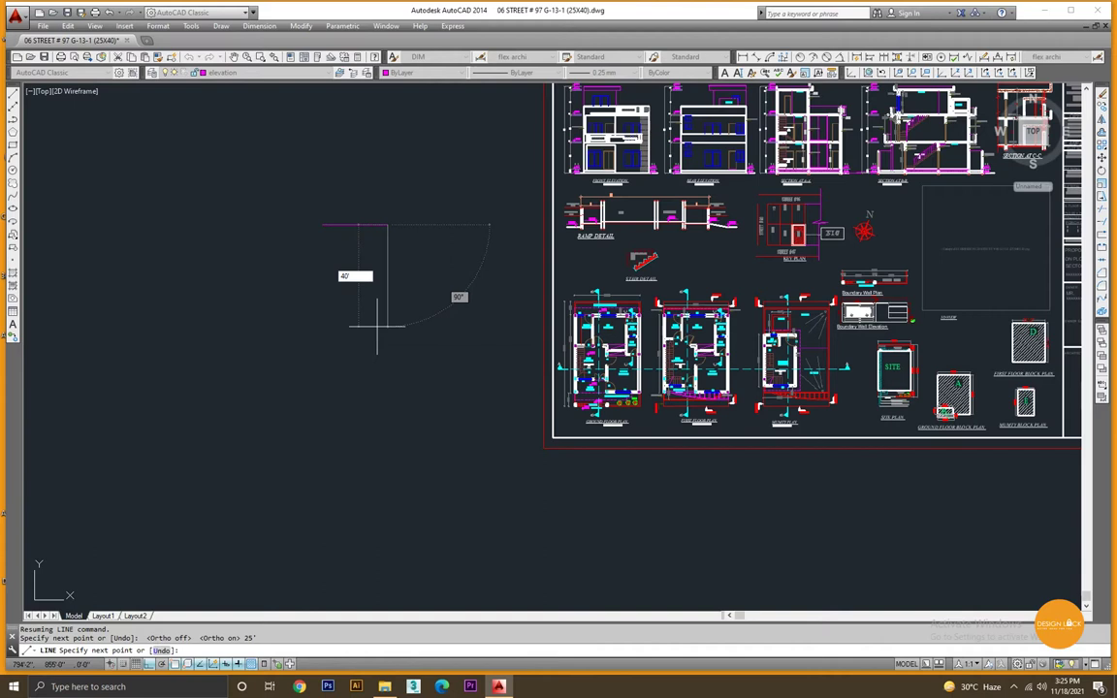
key(Return)
key(Escape)
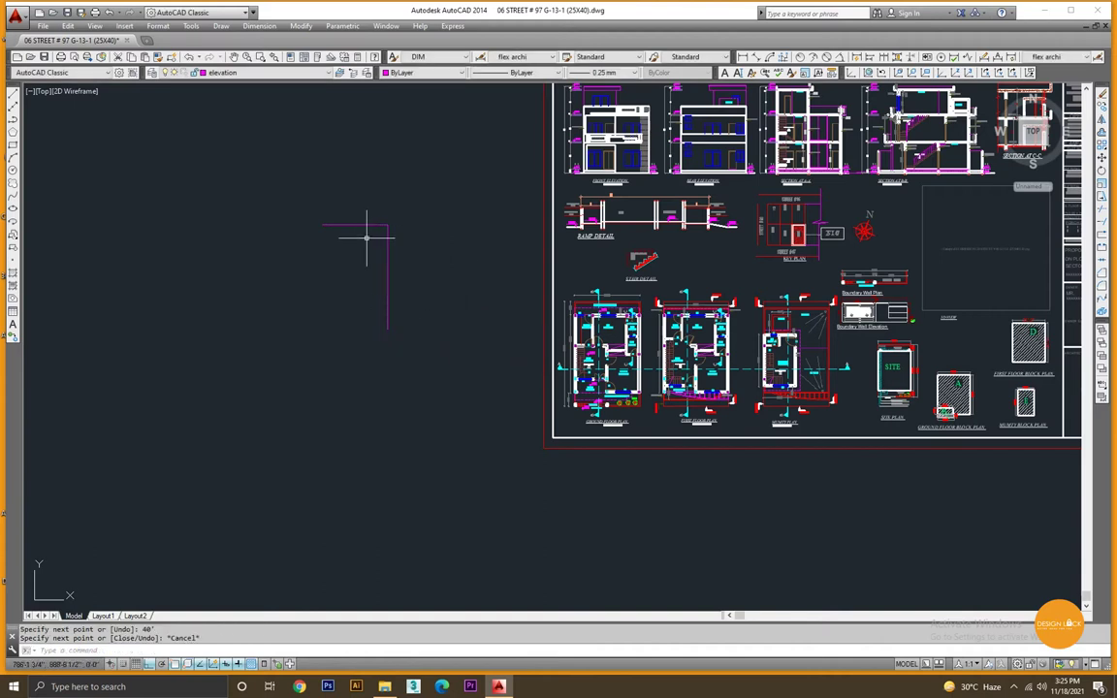
scroll(368, 235, up, 1)
scroll(374, 242, up, 1)
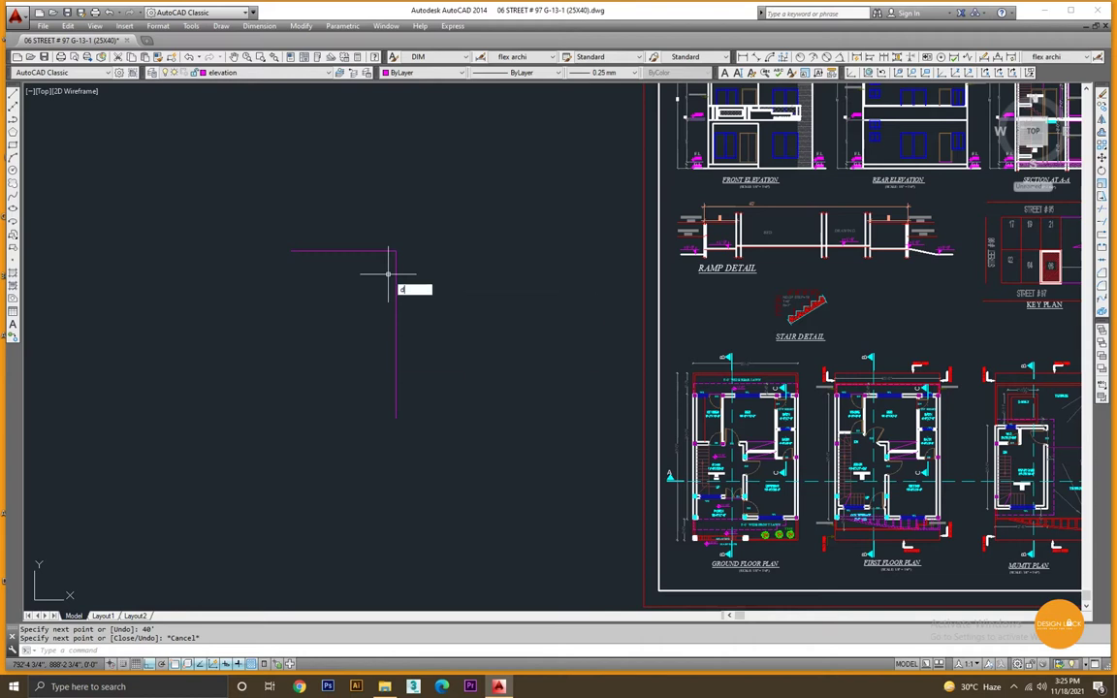
Dimension the horizontal top edge as 25'-0" with a linear dimension above it.
text(li)
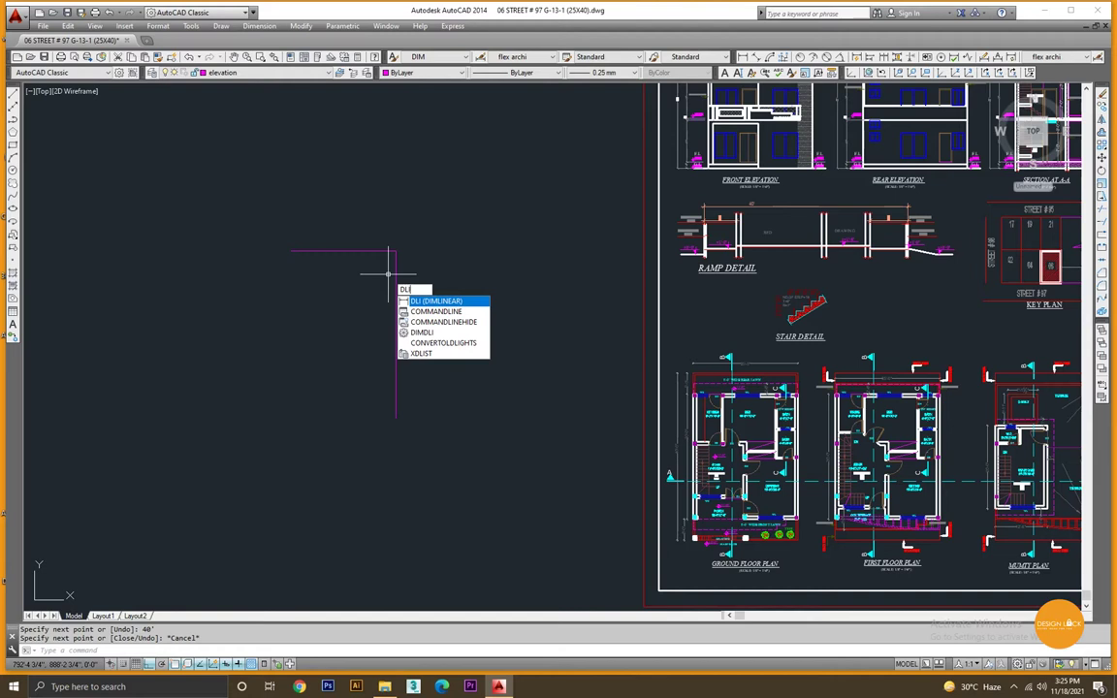
key(Return)
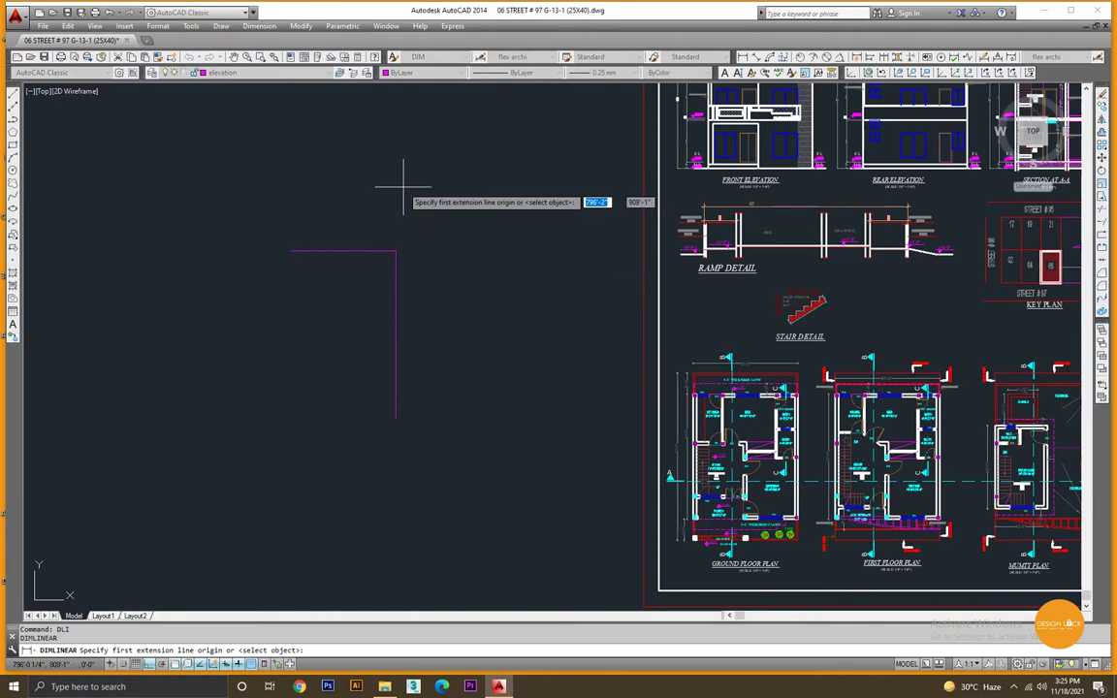
click(290, 250)
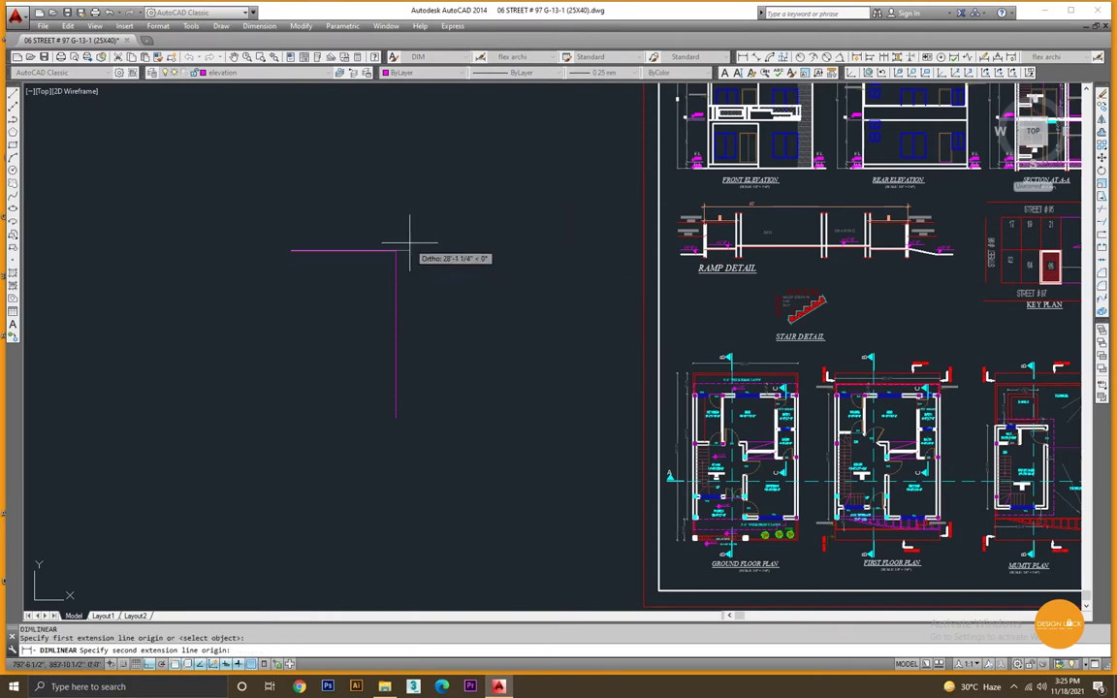
click(395, 250)
click(392, 232)
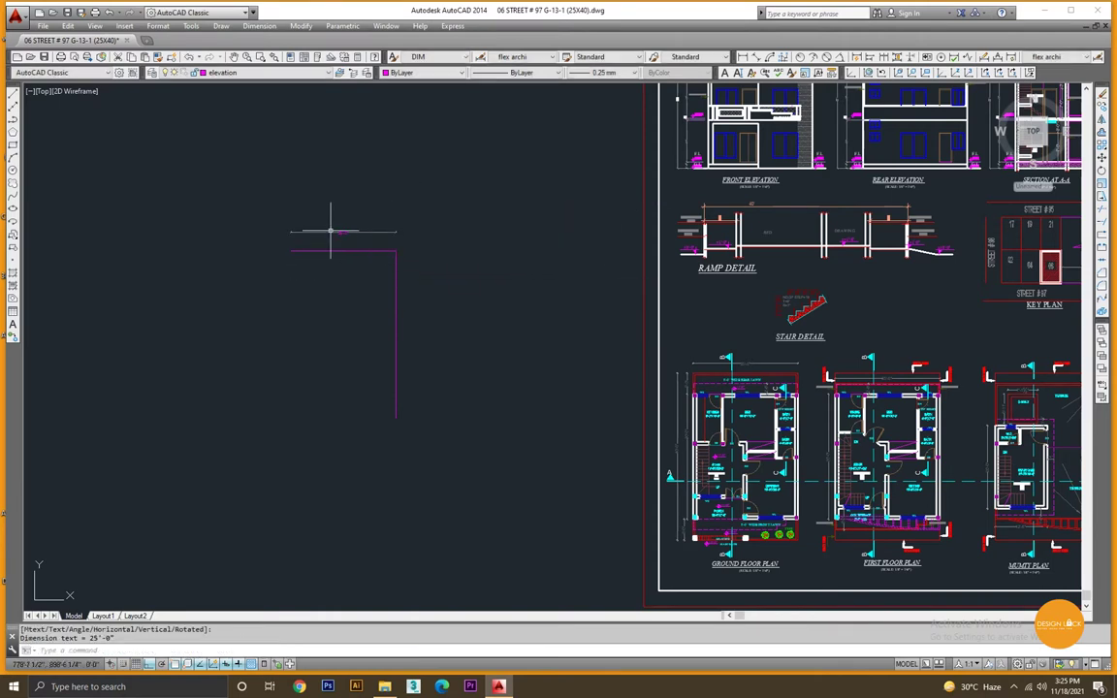
scroll(330, 229, up, 8)
scroll(433, 247, down, 4)
middle_drag(479, 282, 406, 224)
scroll(424, 233, down, 2)
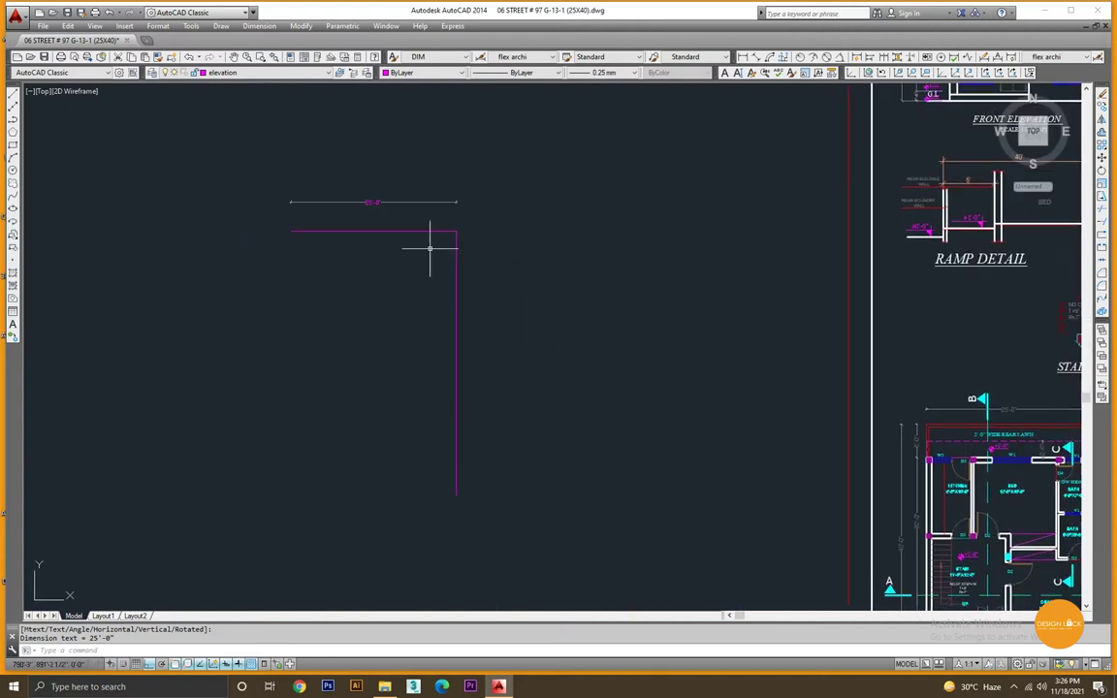
Dimension the vertical side edge as 40'-0" beside the line.
key(Return)
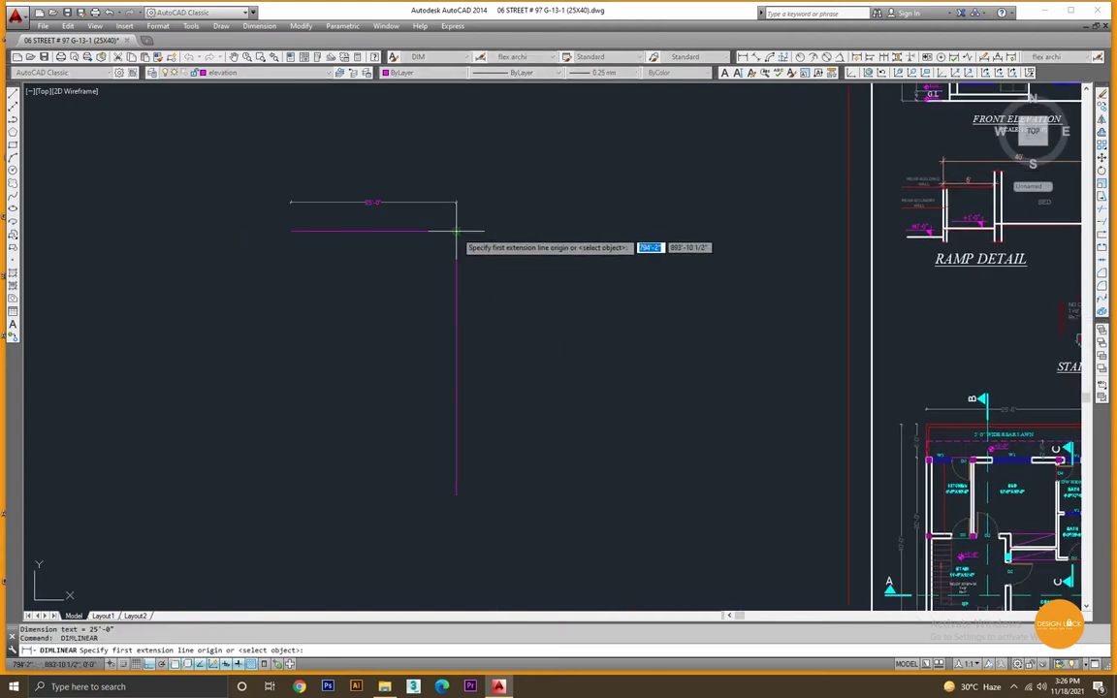
click(457, 231)
click(457, 494)
click(498, 465)
scroll(498, 388, up, 1)
scroll(501, 380, up, 2)
scroll(500, 378, down, 2)
scroll(554, 315, down, 2)
scroll(553, 314, down, 2)
middle_drag(214, 271, 501, 313)
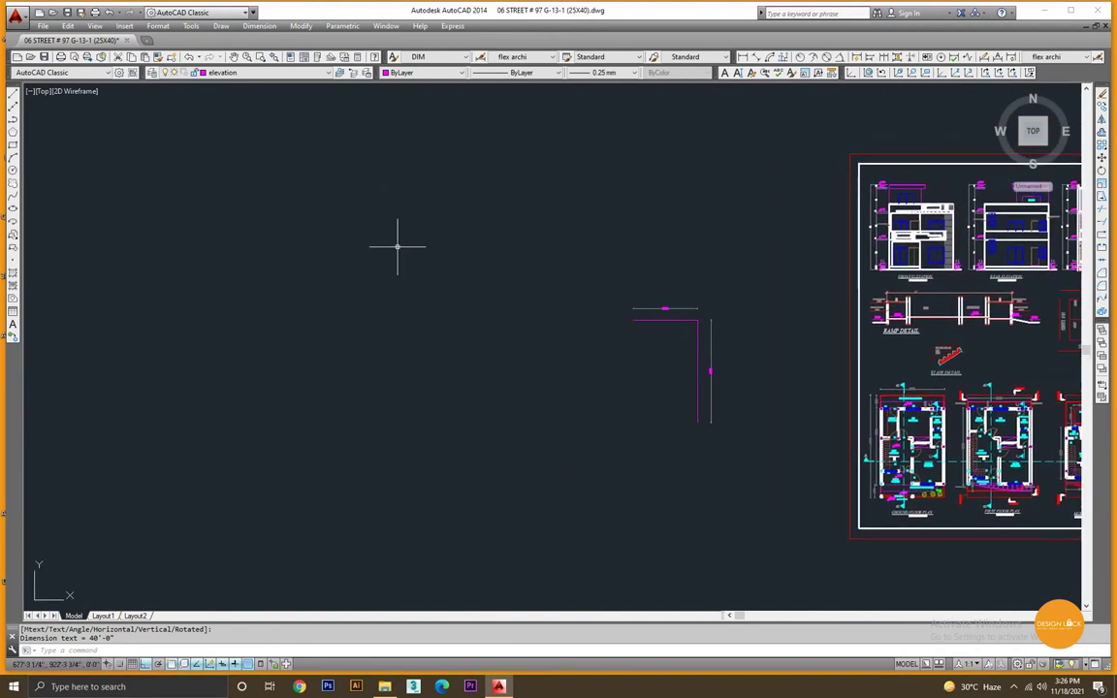
Start a LINE at the left corner and draw the 25' top edge and 40' side edge.
text(l)
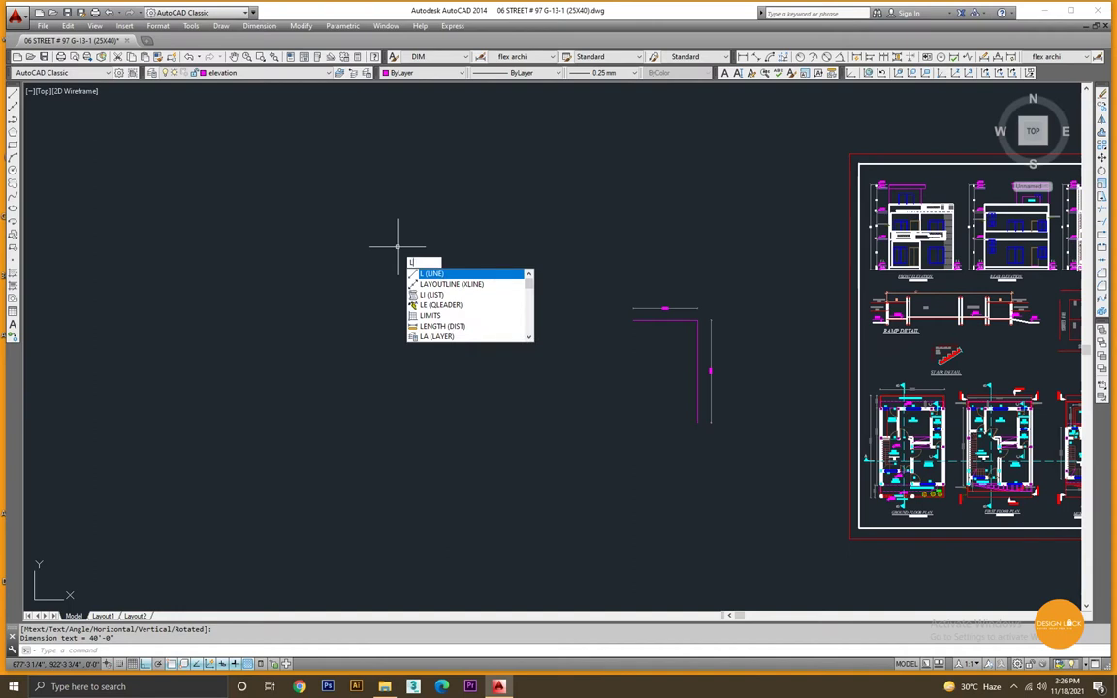
key(Return)
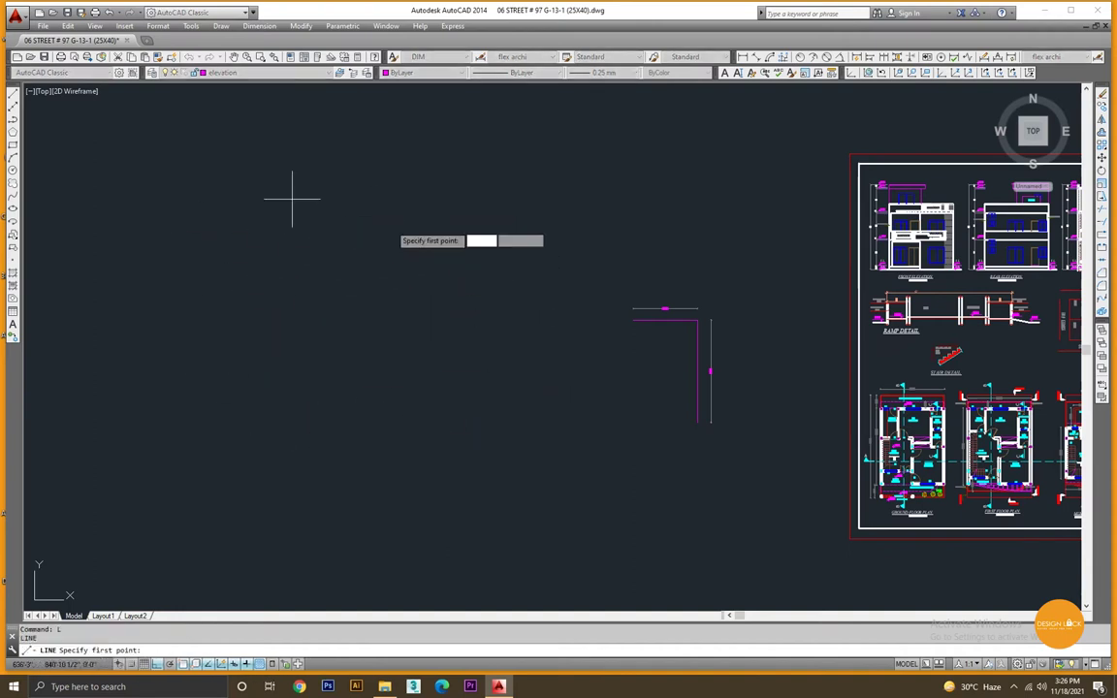
click(199, 243)
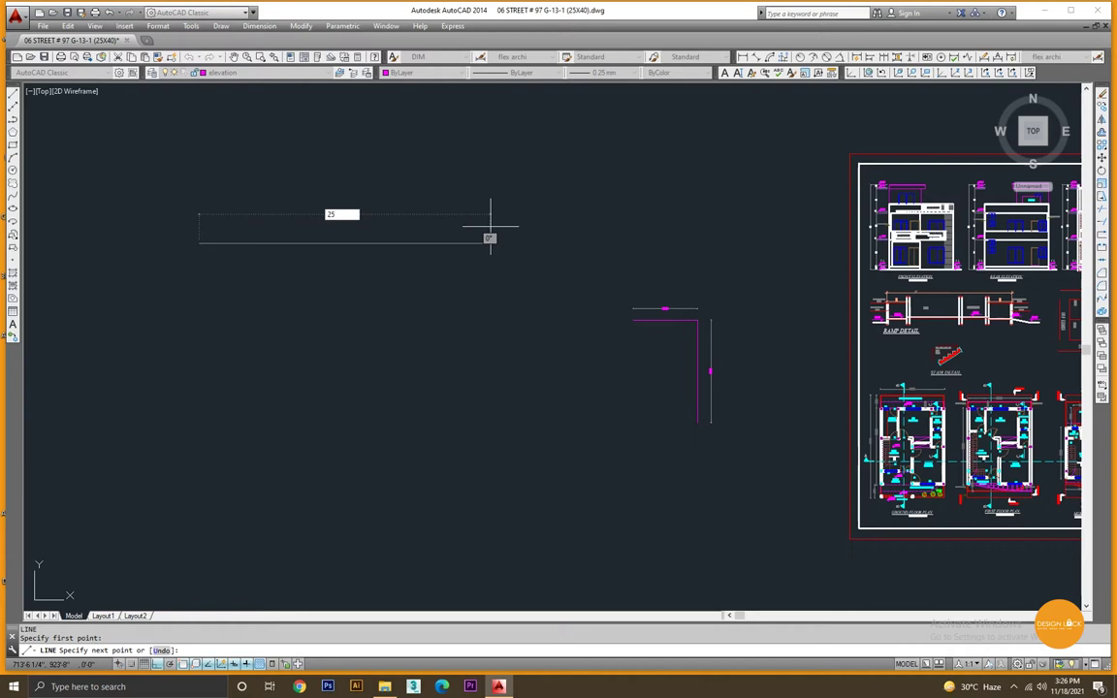
text(25')
key(Return)
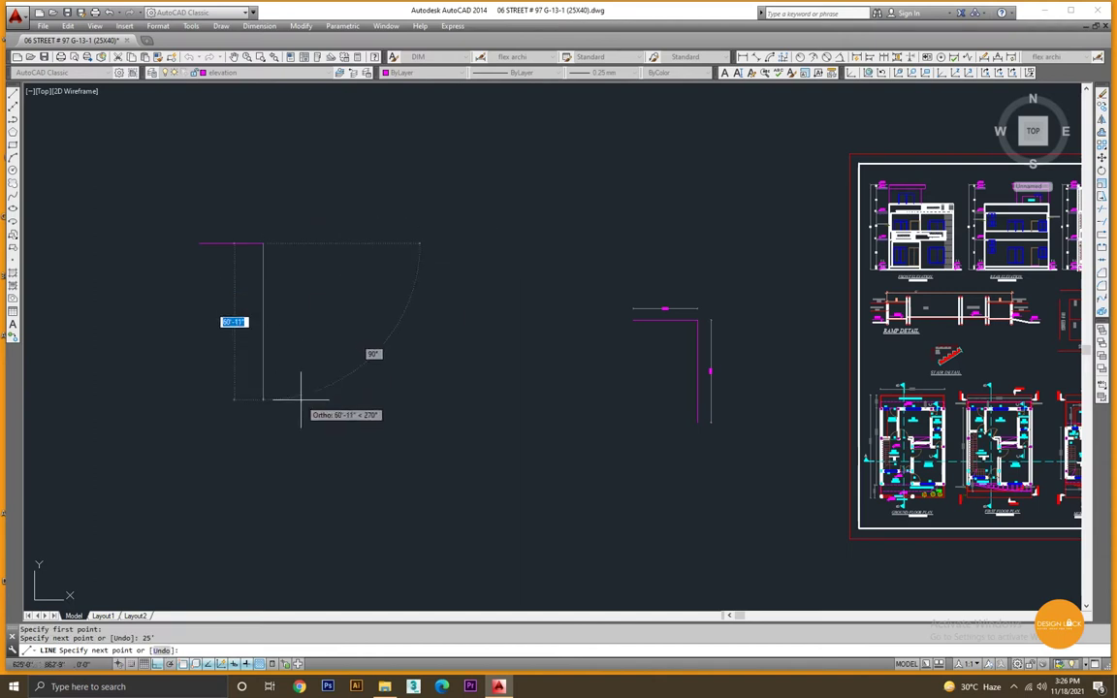
text(40)
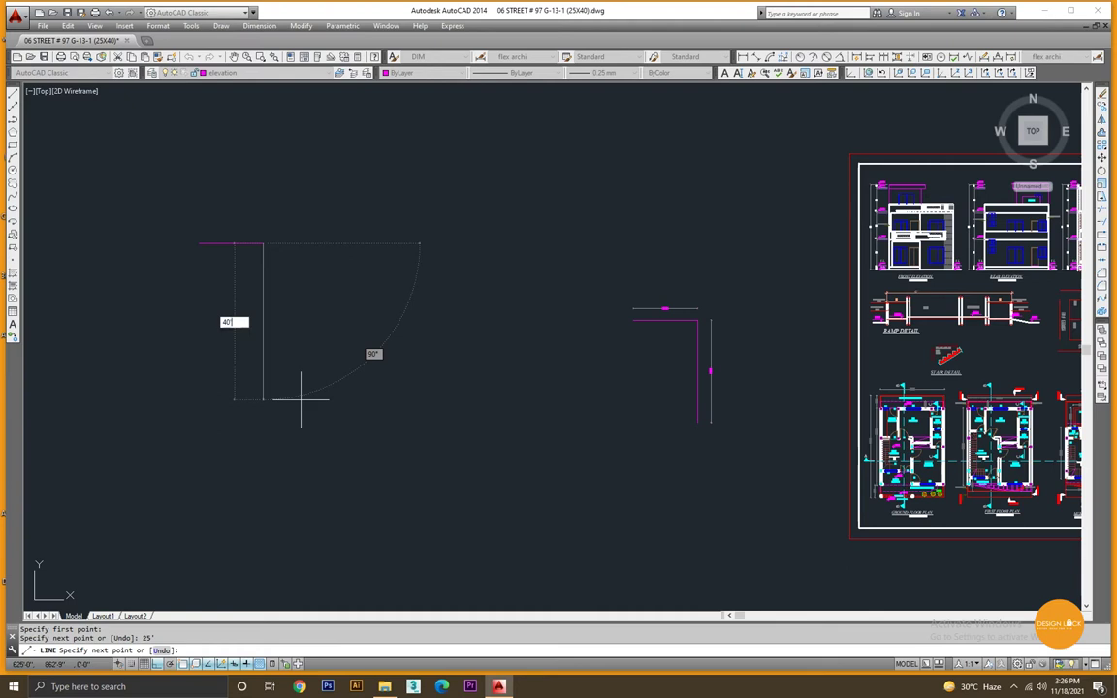
key(Return)
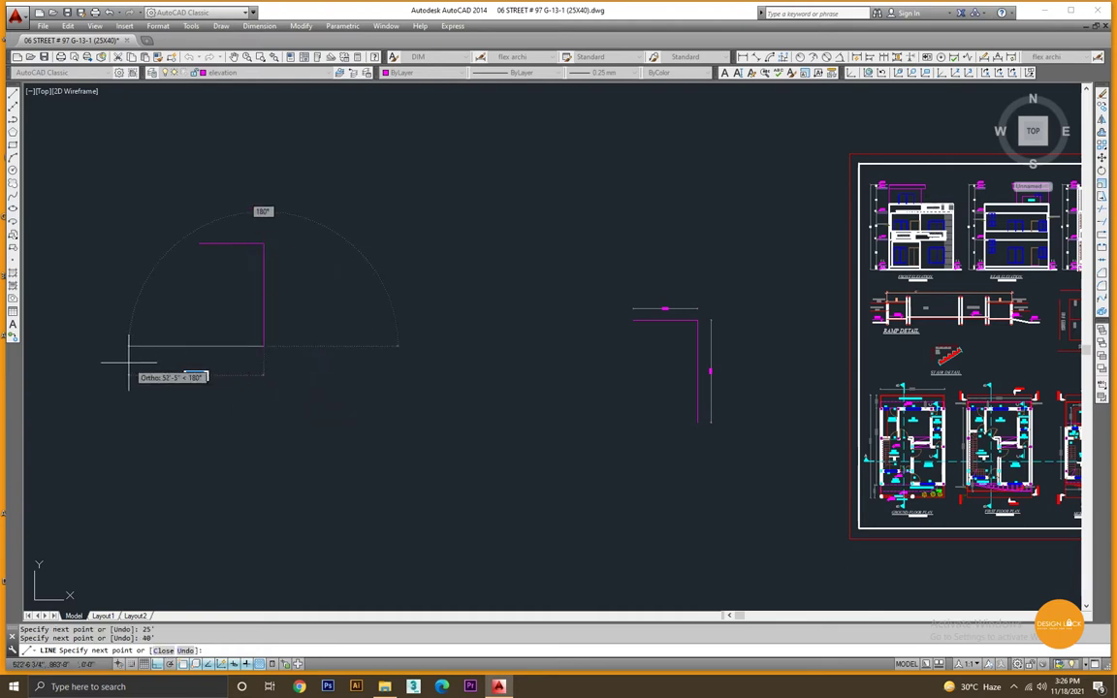
Add the 25' and 40' return edges to close the magenta rectangle, then centre it in view.
text(25')
key(Return)
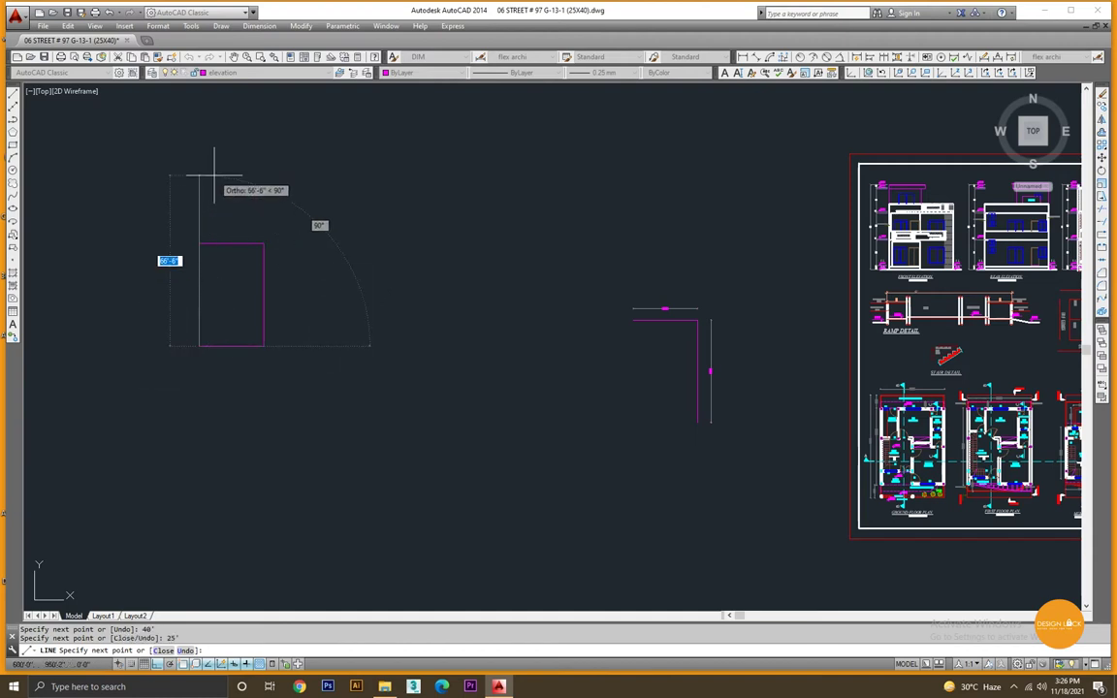
text(40)
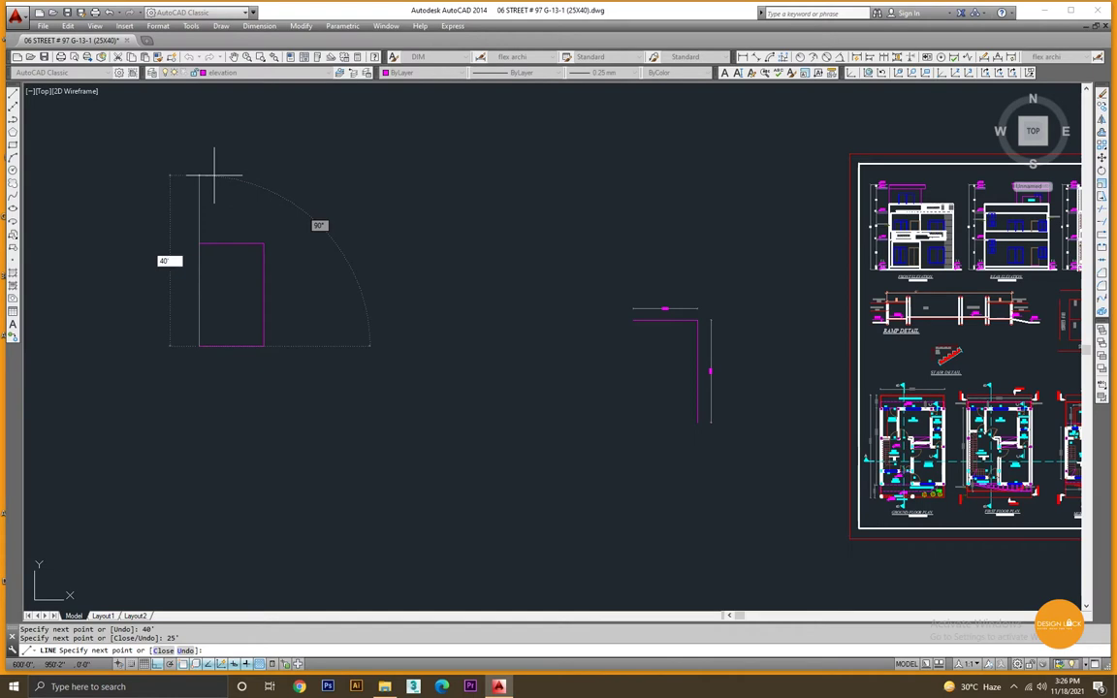
key(Return)
key(Escape)
scroll(251, 284, down, 2)
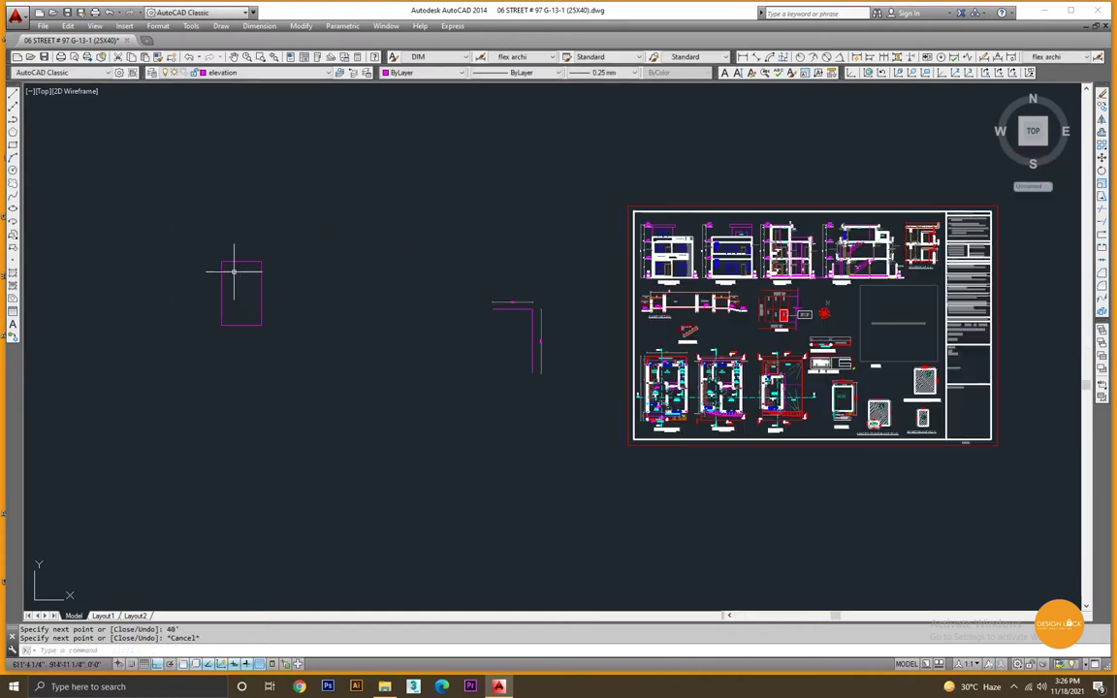
scroll(252, 284, up, 3)
scroll(219, 279, up, 2)
middle_drag(219, 280, 359, 279)
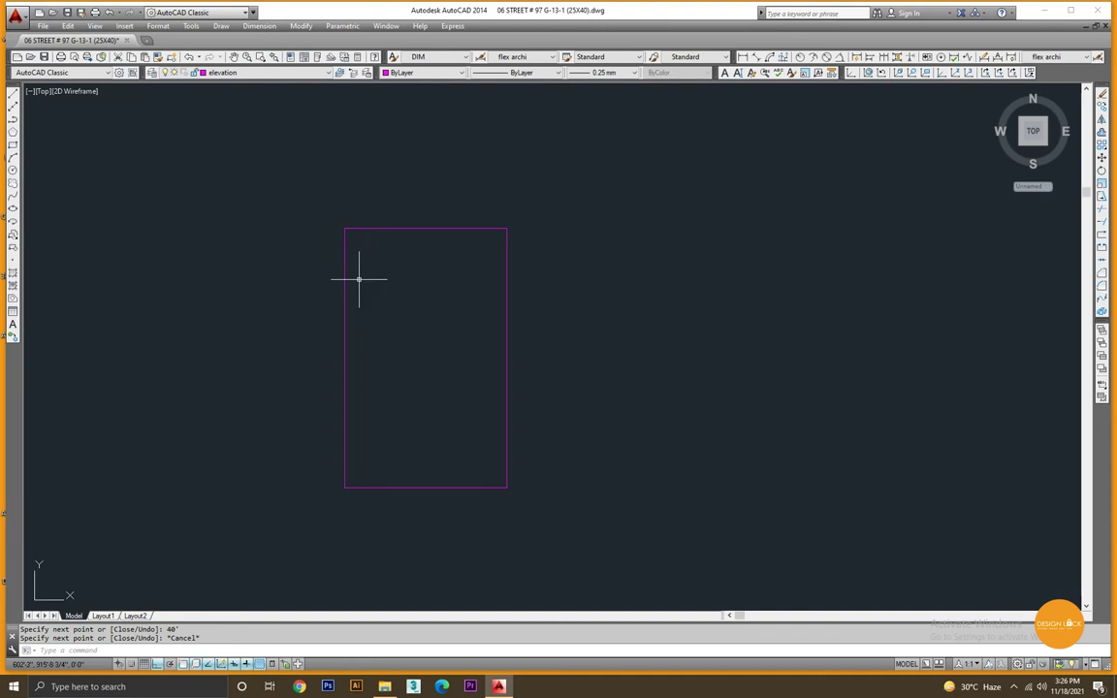
Place a 25'-0" DLI dimension above the rectangle's top edge.
text(DLI)
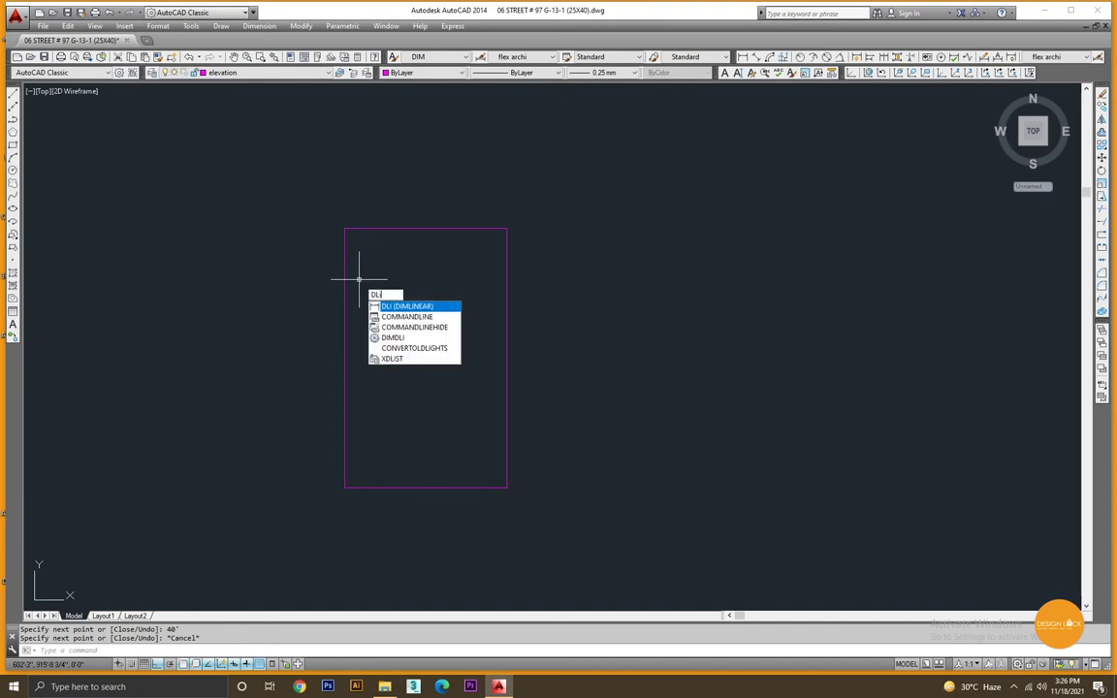
key(Return)
click(344, 229)
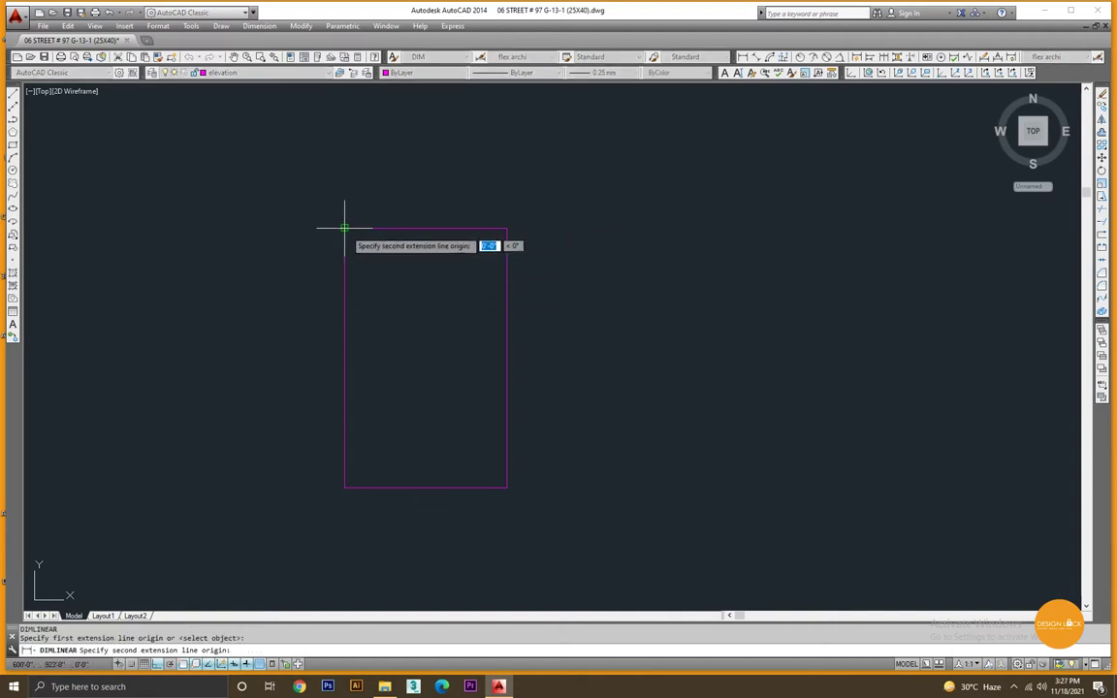
click(507, 229)
click(507, 203)
Place a 40'-0" dimension along the rectangle's right side.
key(Return)
click(506, 229)
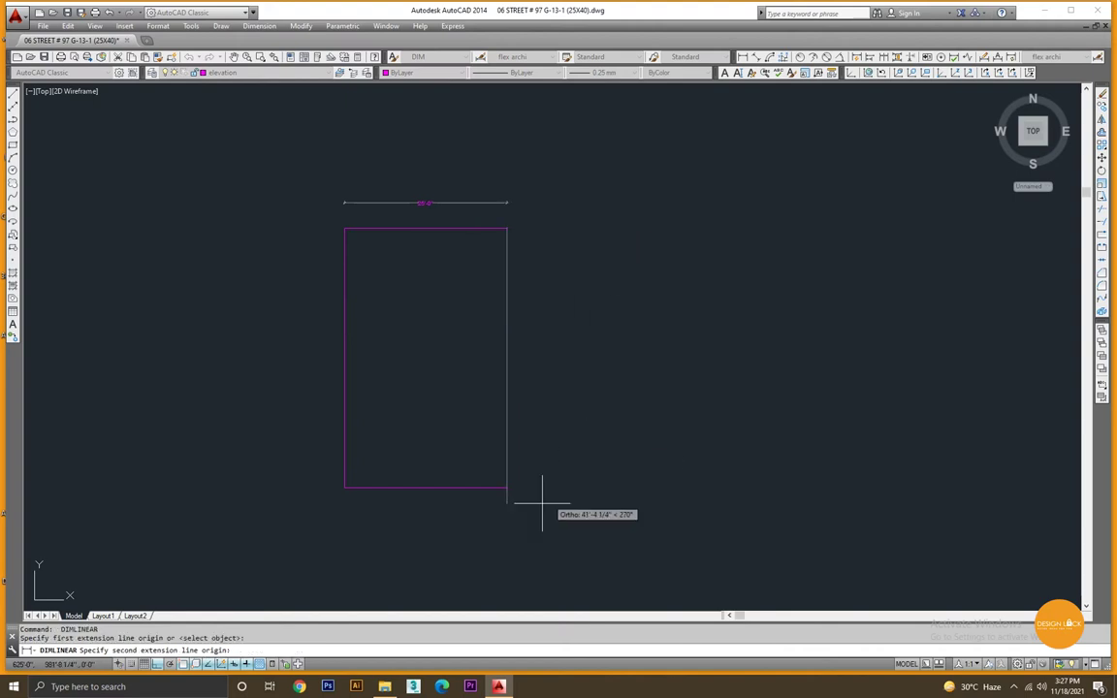
click(506, 487)
click(541, 466)
scroll(541, 408, up, 5)
scroll(524, 320, down, 3)
middle_drag(512, 271, 526, 313)
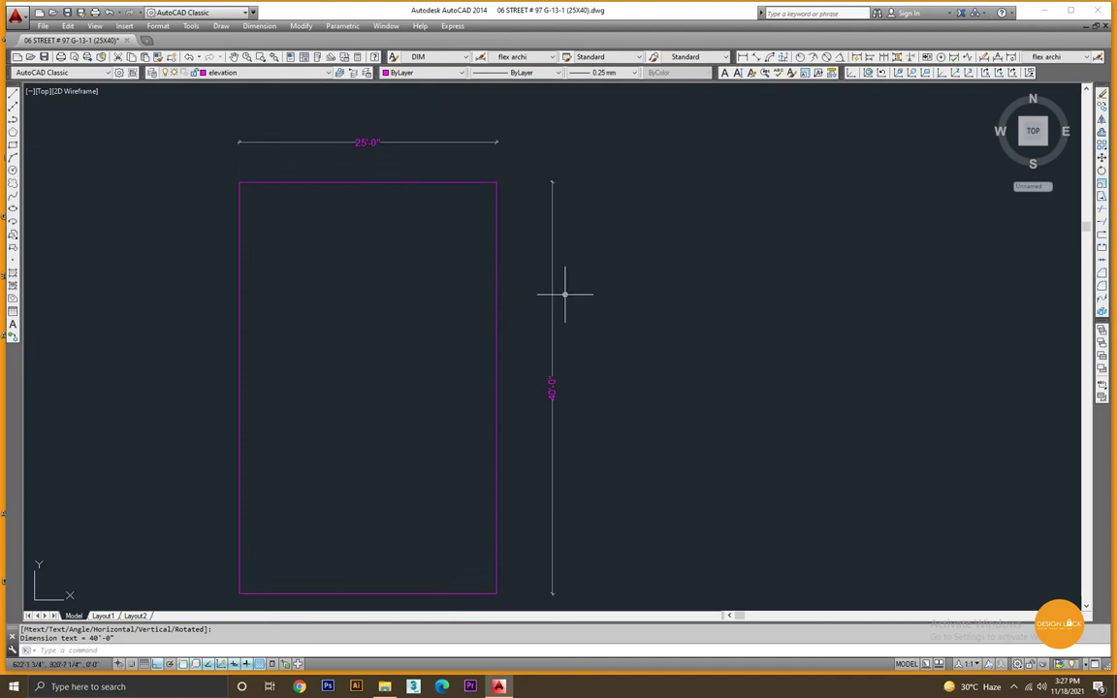
scroll(339, 341, down, 2)
middle_drag(341, 335, 366, 294)
scroll(366, 294, up, 2)
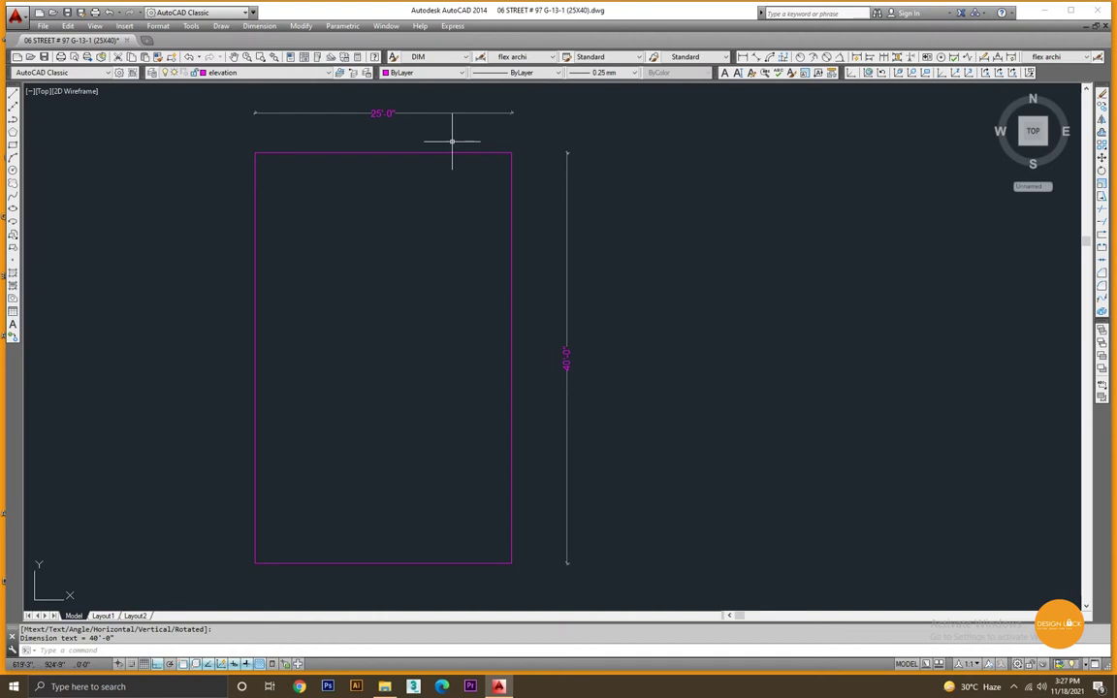
click(398, 144)
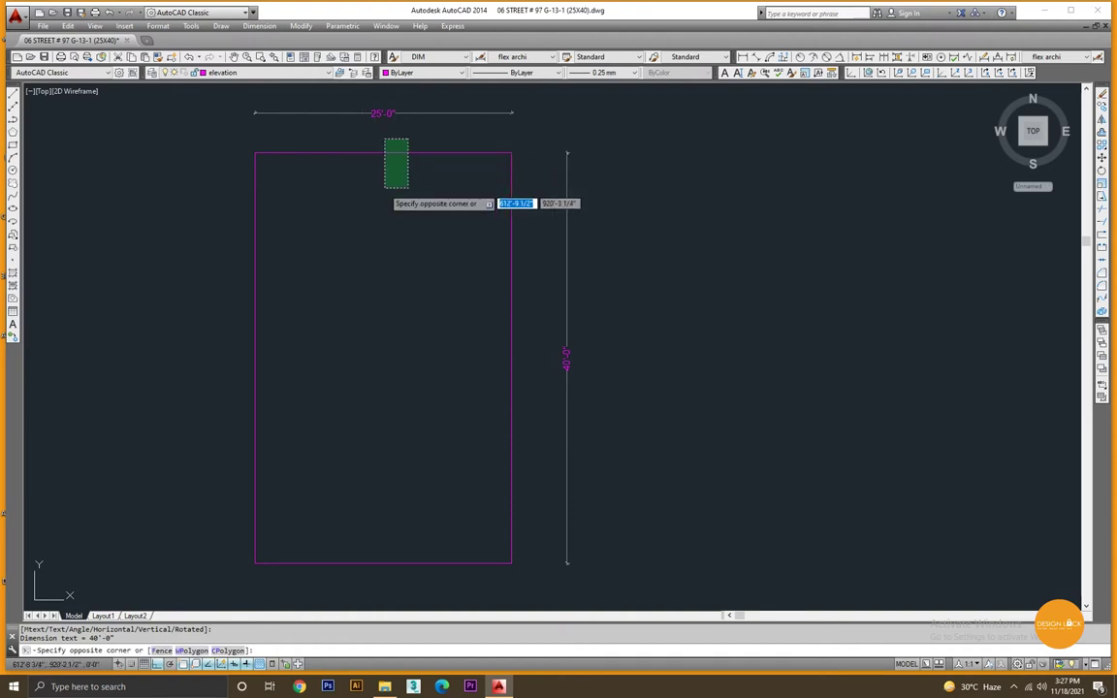
click(389, 187)
key(Escape)
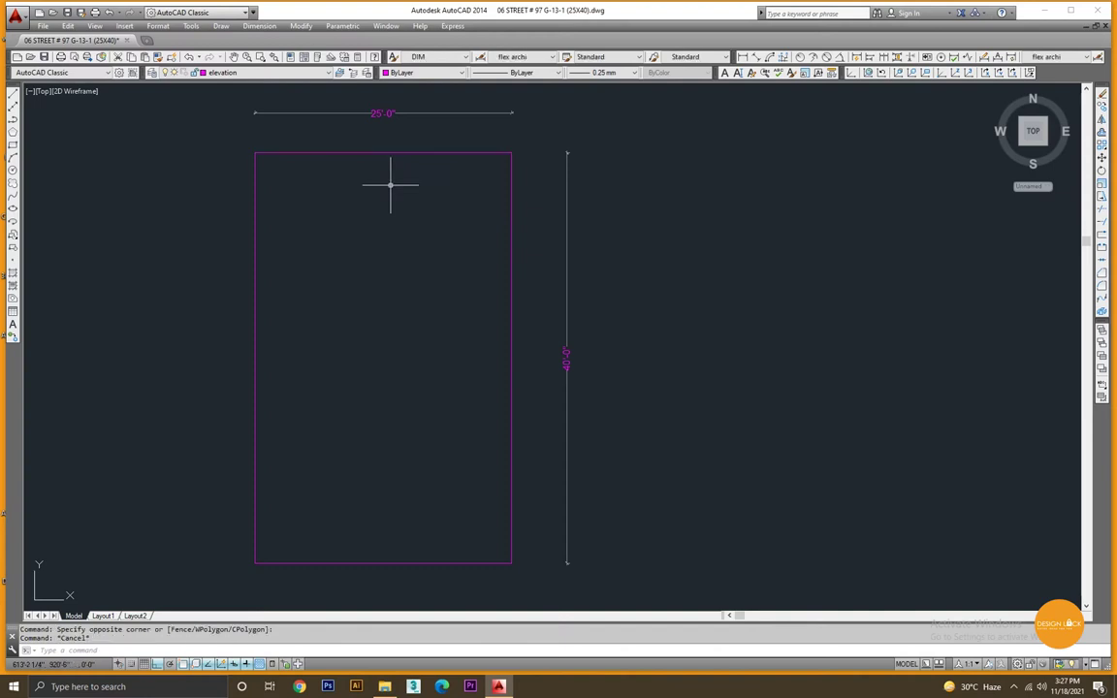
click(538, 225)
click(442, 210)
click(312, 182)
click(223, 230)
key(Escape)
scroll(329, 232, down, 2)
middle_drag(334, 253, 357, 219)
click(357, 219)
click(231, 230)
click(485, 260)
click(232, 233)
key(Escape)
click(246, 251)
click(486, 301)
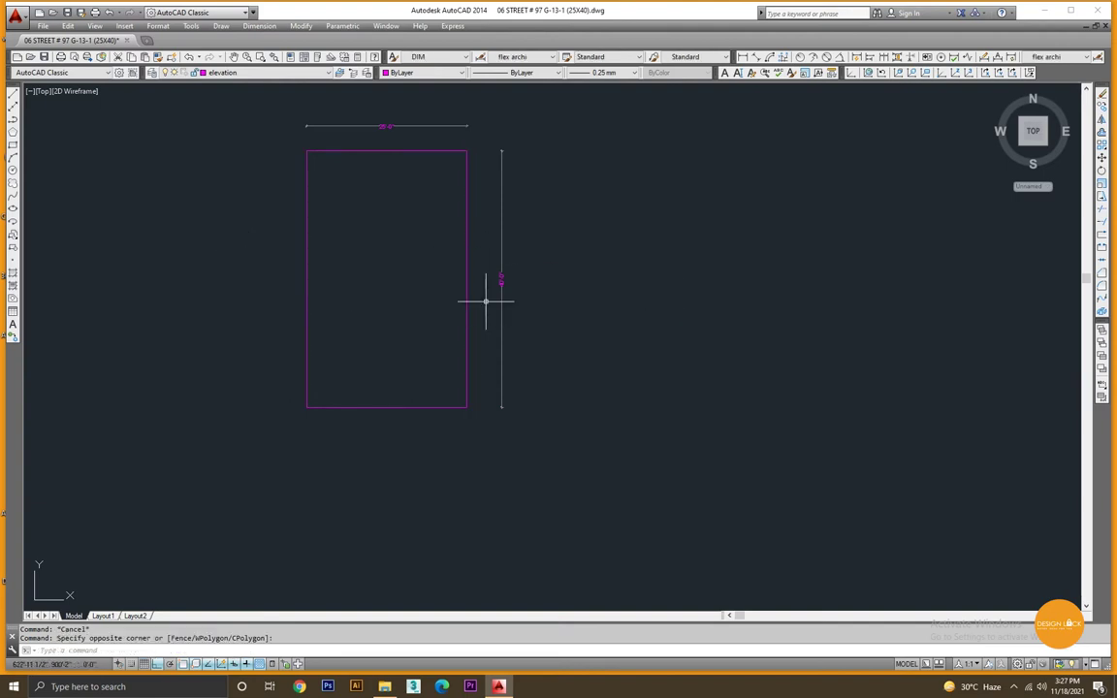
click(202, 212)
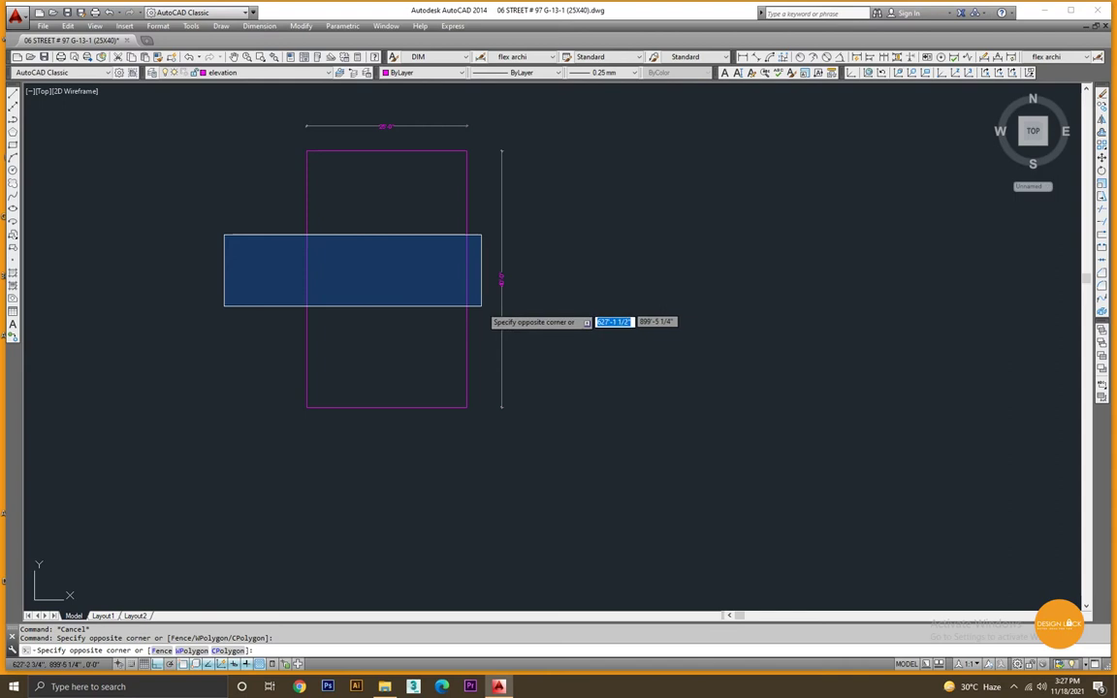
click(481, 308)
click(433, 283)
click(291, 273)
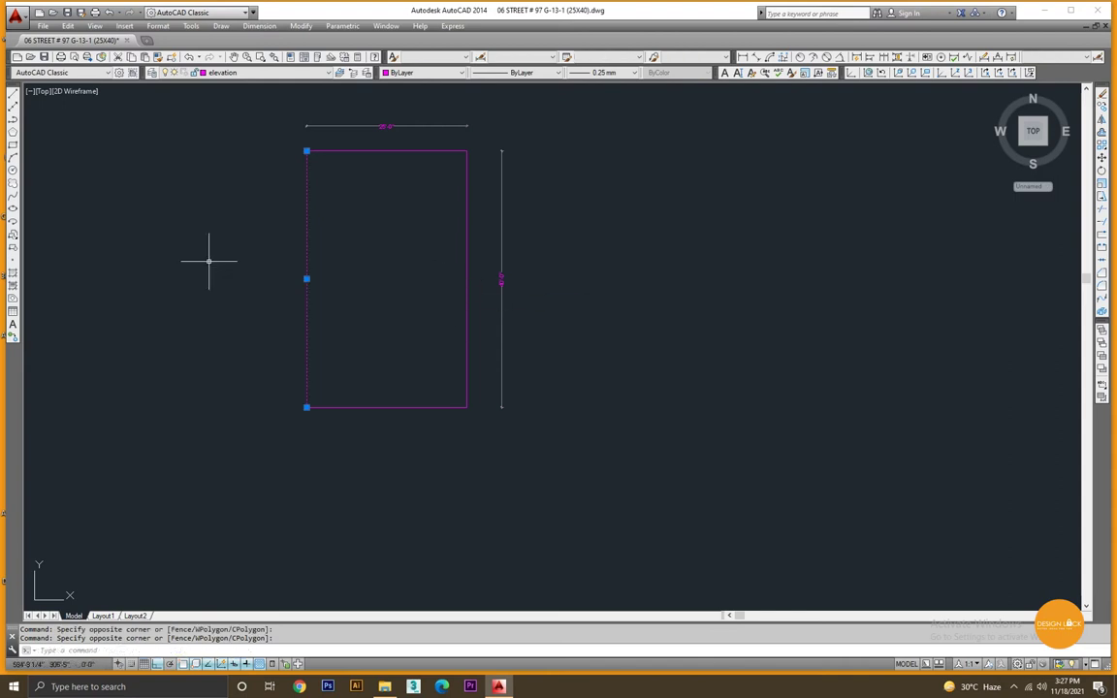
key(Escape)
click(259, 137)
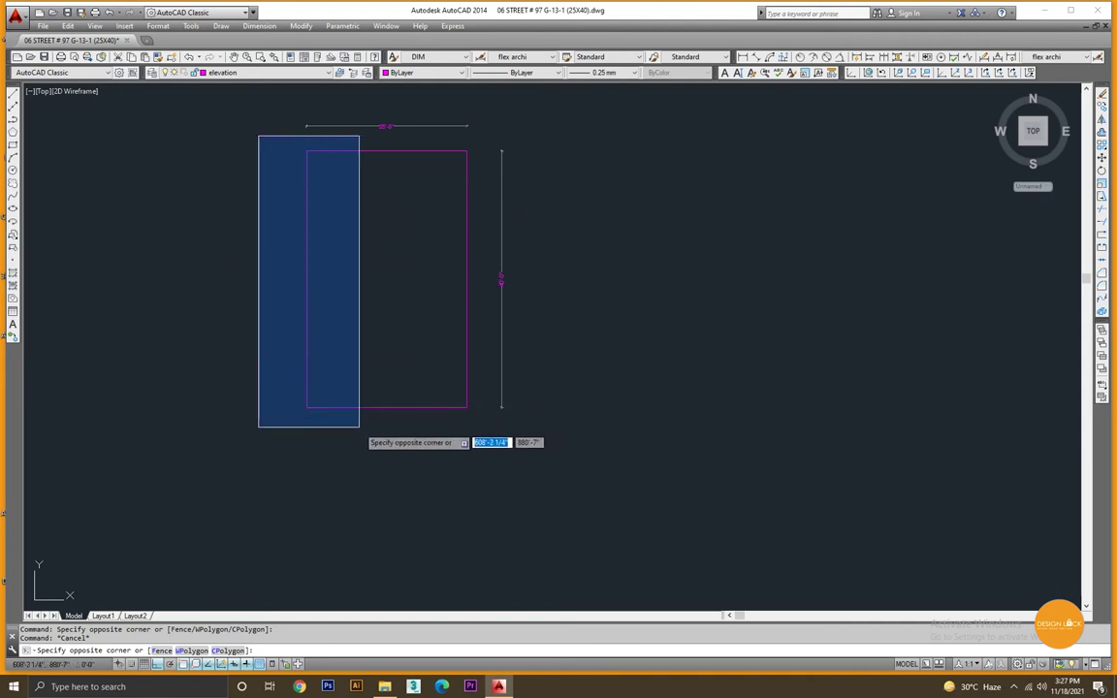
click(328, 387)
click(247, 118)
click(355, 432)
key(Escape)
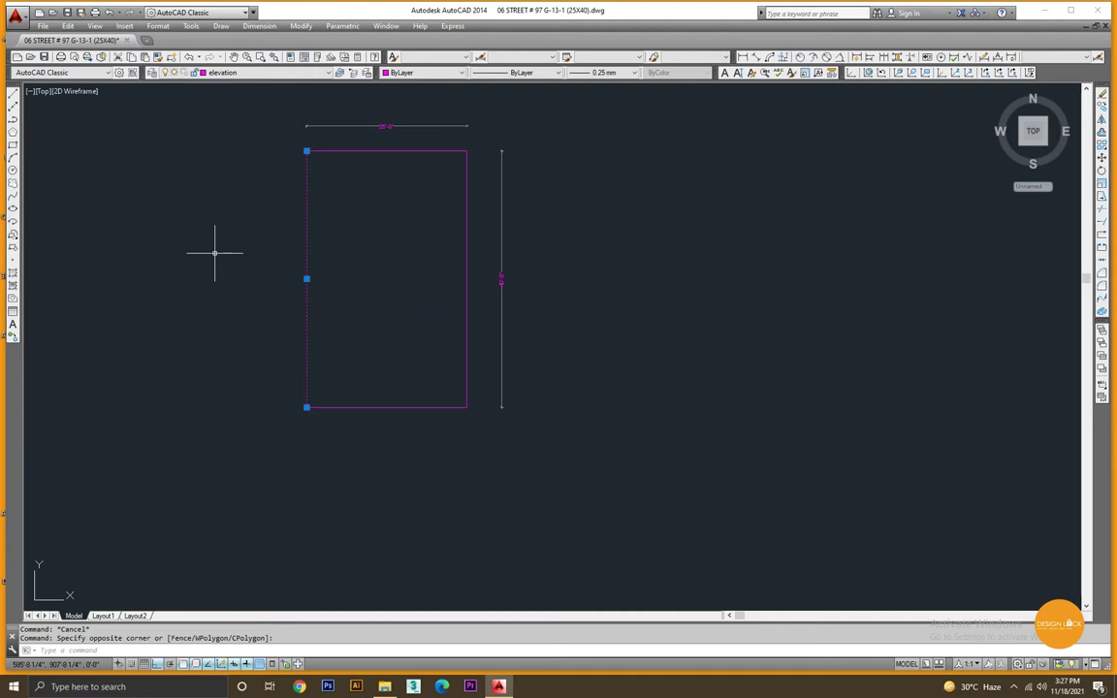
key(Escape)
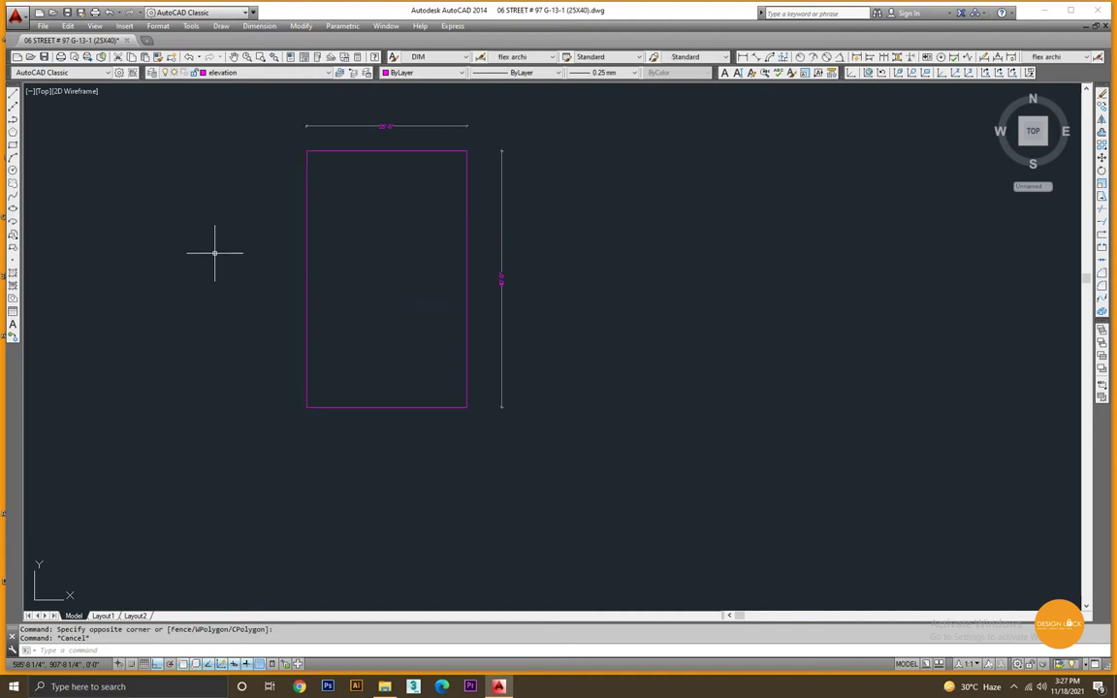
key(Escape)
middle_drag(357, 281, 398, 336)
click(521, 496)
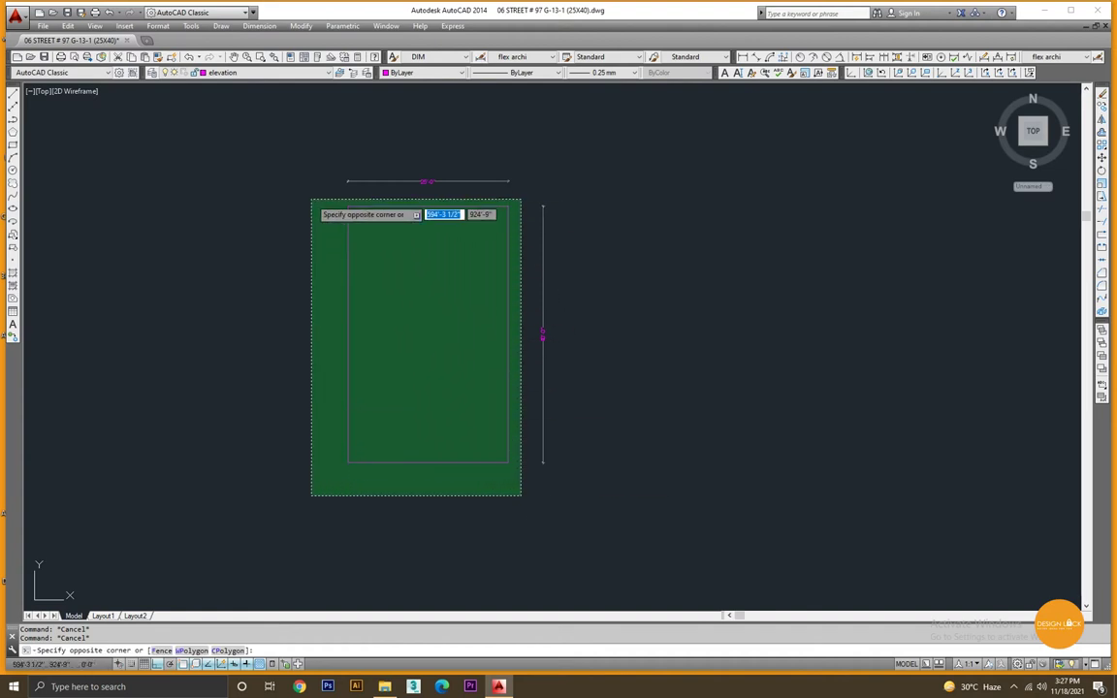
click(312, 200)
key(Escape)
click(452, 232)
click(401, 202)
key(Escape)
click(347, 281)
click(421, 438)
click(411, 479)
key(Escape)
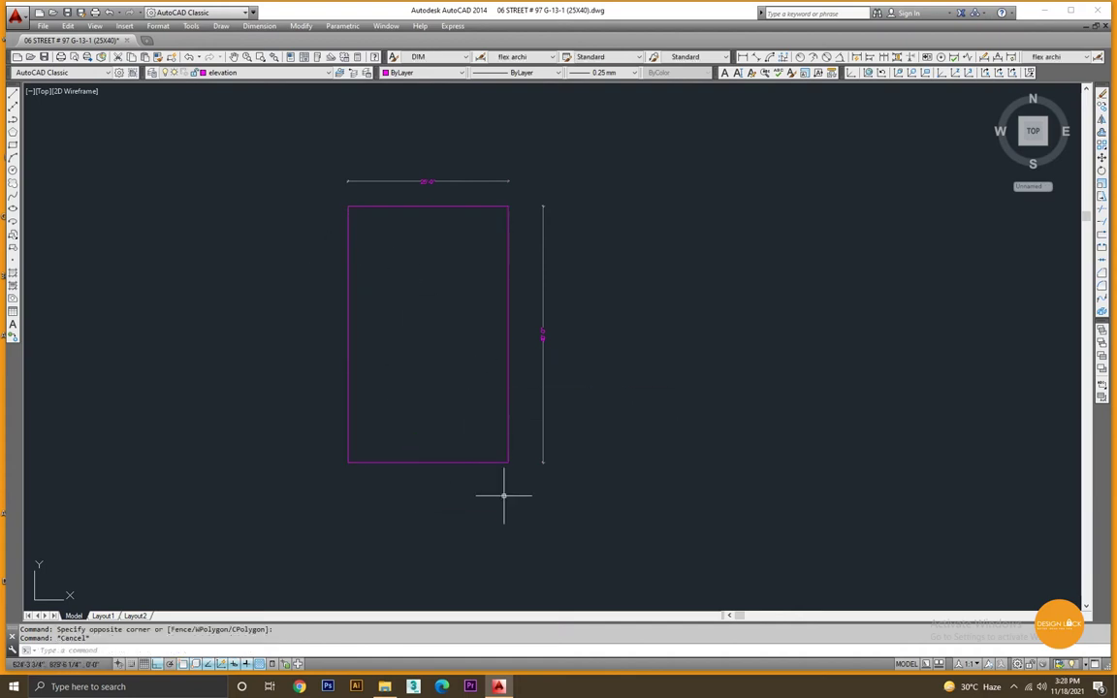
click(514, 477)
Select the four outline edges and join them with the Modify toolbar's JOIN.
click(319, 207)
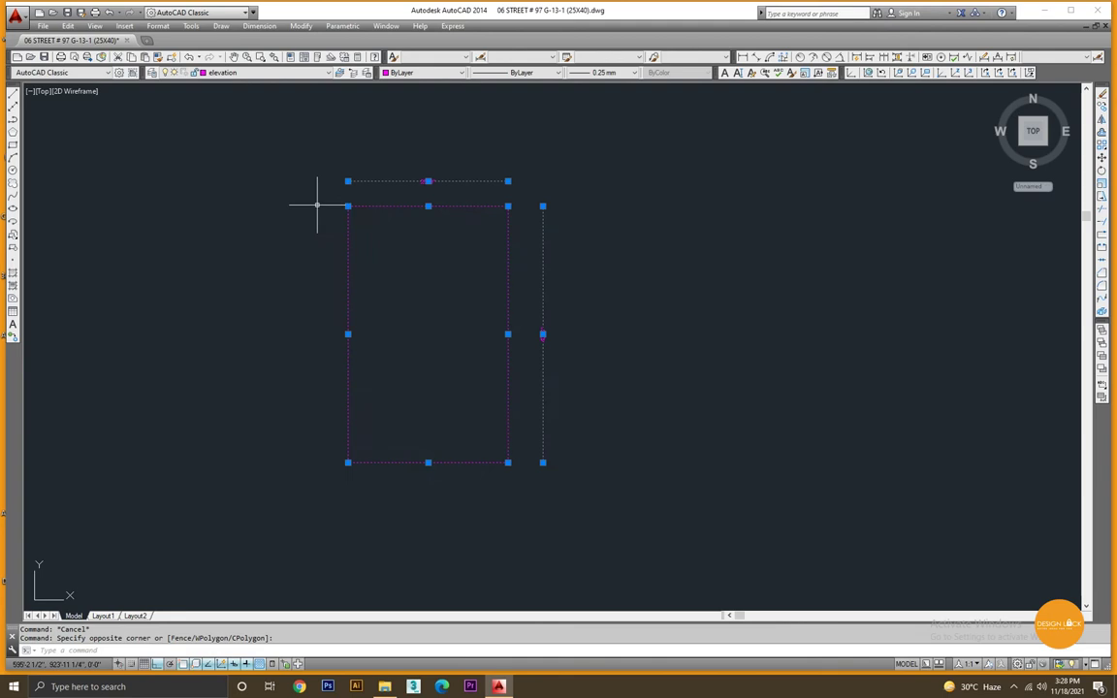
key(Escape)
click(347, 249)
click(416, 197)
click(354, 490)
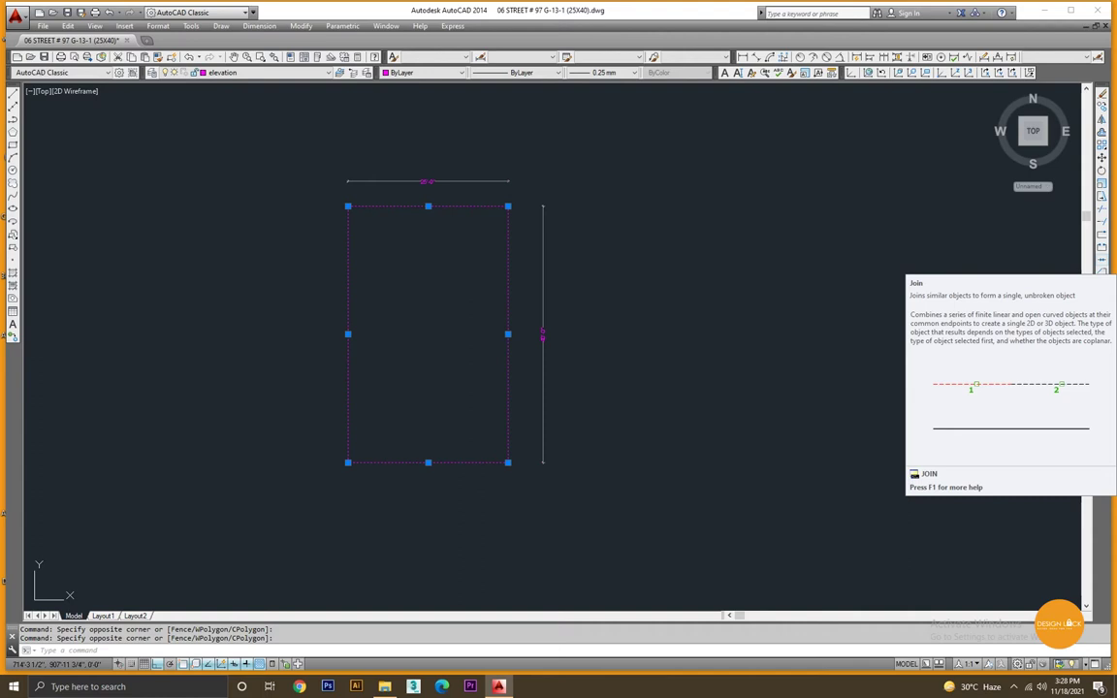
click(1102, 262)
key(Escape)
Reselect the outline repeatedly to confirm it is now a single polyline.
click(521, 246)
click(473, 246)
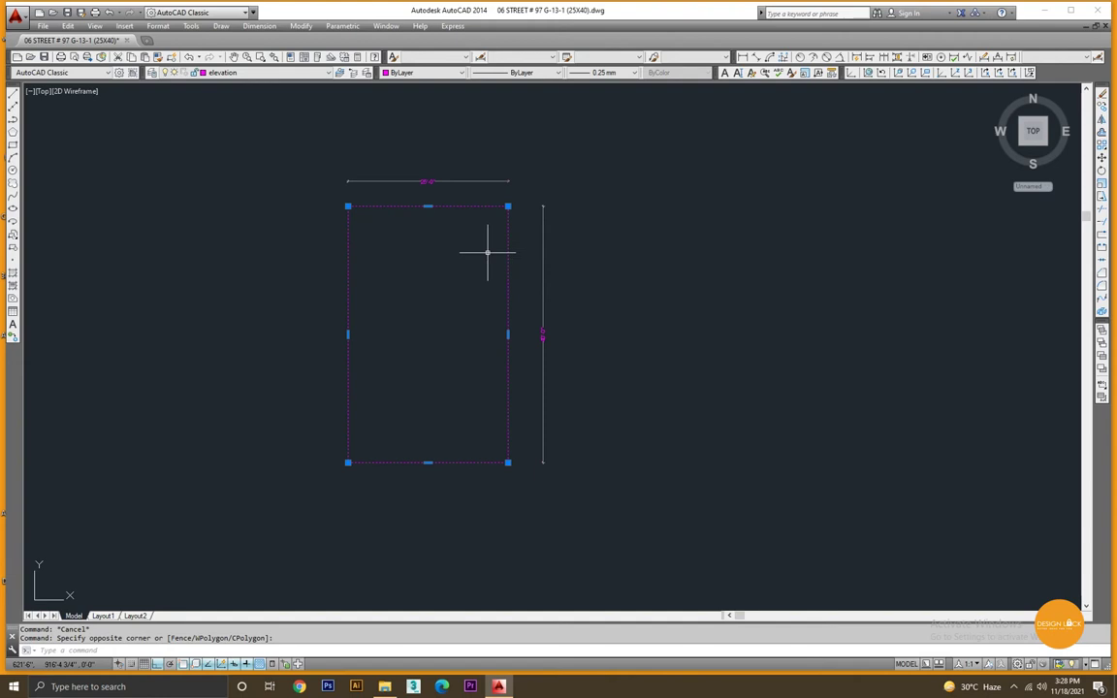
key(Escape)
click(510, 262)
click(465, 264)
click(521, 266)
key(Escape)
click(516, 267)
click(471, 267)
key(Escape)
click(523, 263)
click(485, 276)
click(521, 282)
click(483, 279)
click(517, 284)
key(Escape)
click(507, 287)
click(461, 288)
click(503, 299)
key(Escape)
click(456, 288)
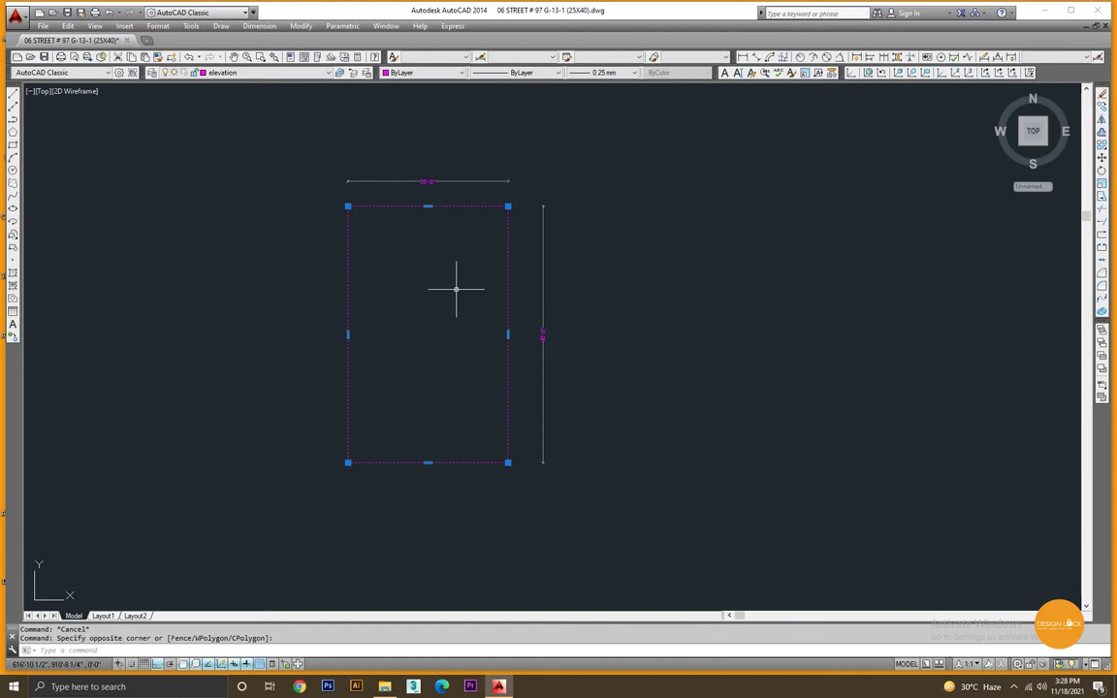
key(Escape)
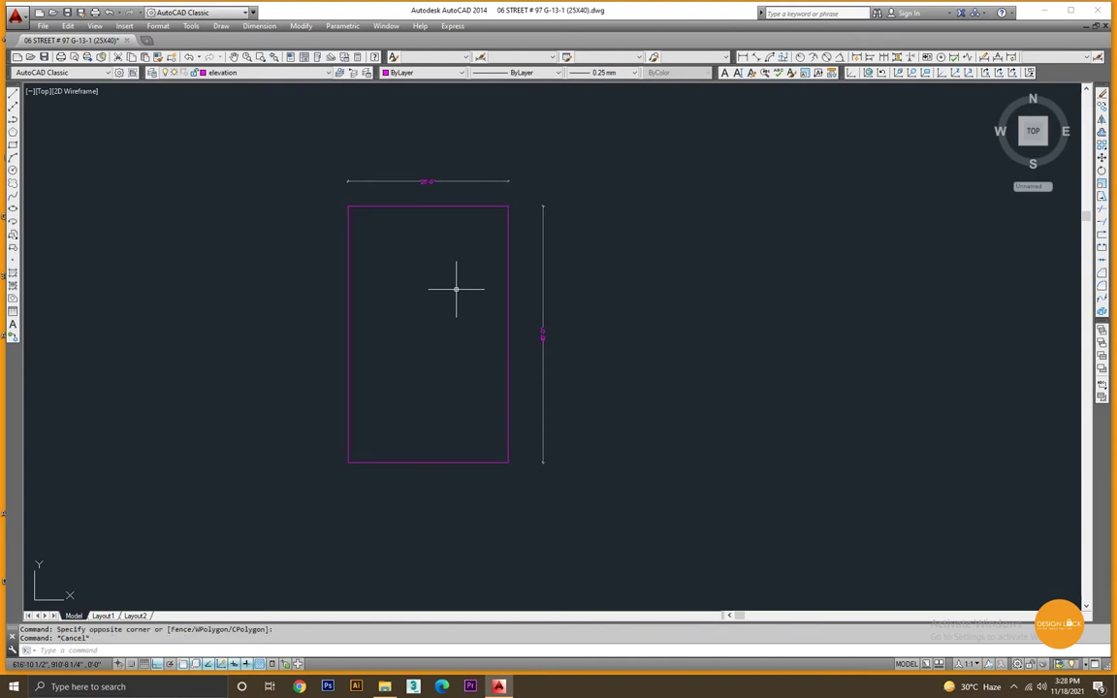
click(455, 287)
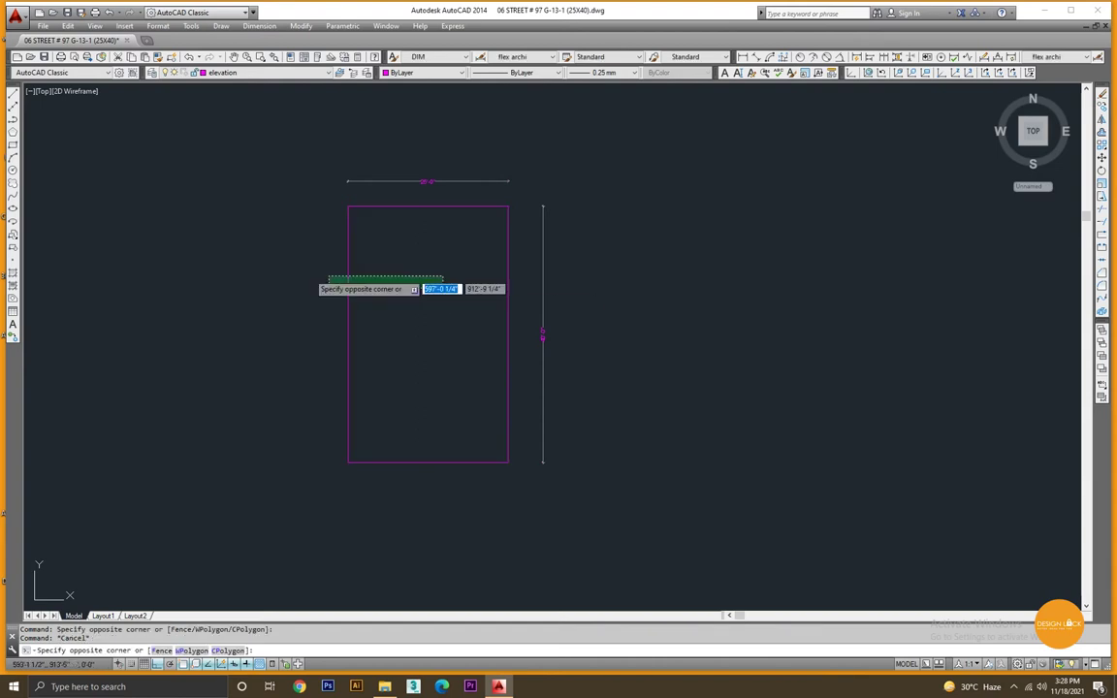
Offset the plot outline 6" inward to create the inner wall line.
click(303, 271)
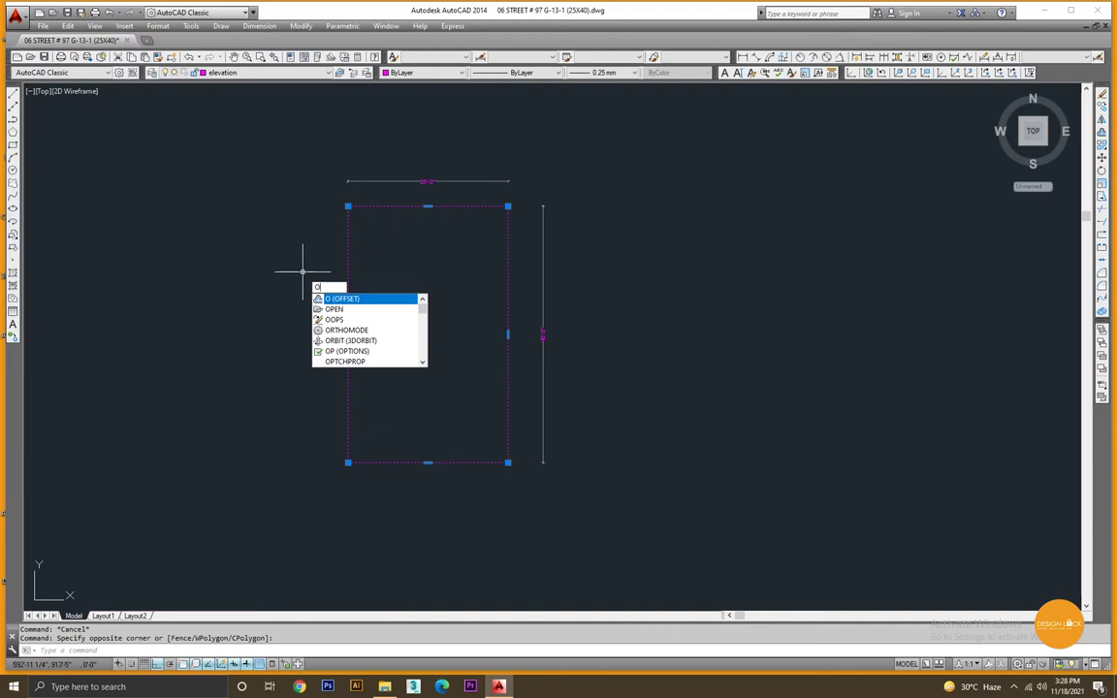
key(Return)
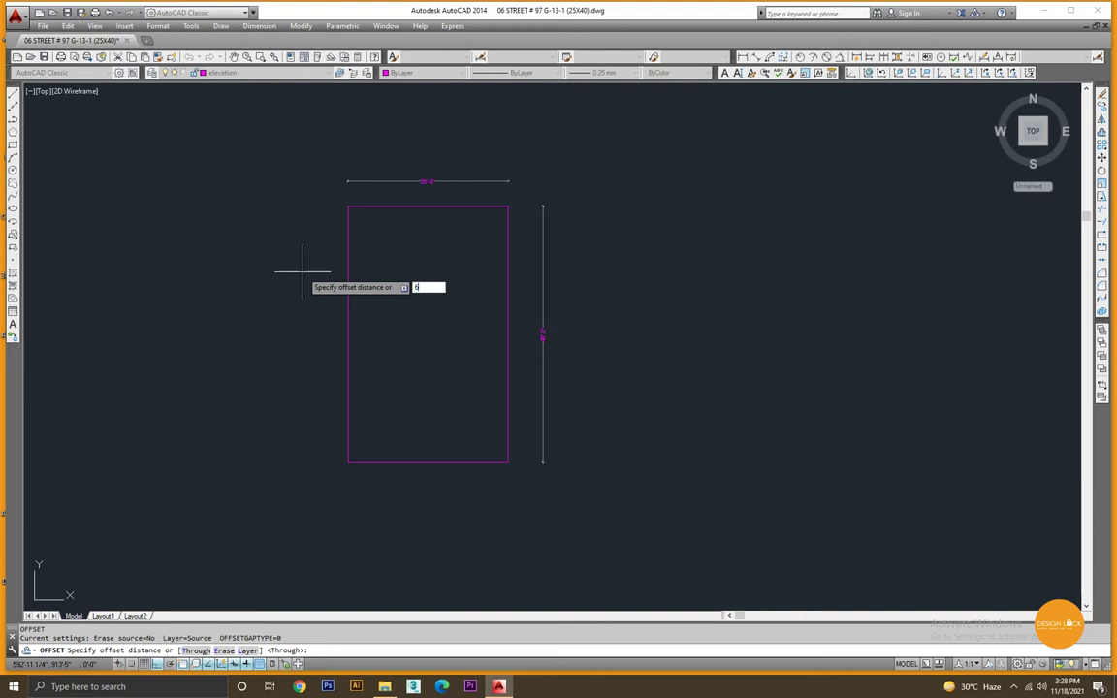
text(6')
key(Return)
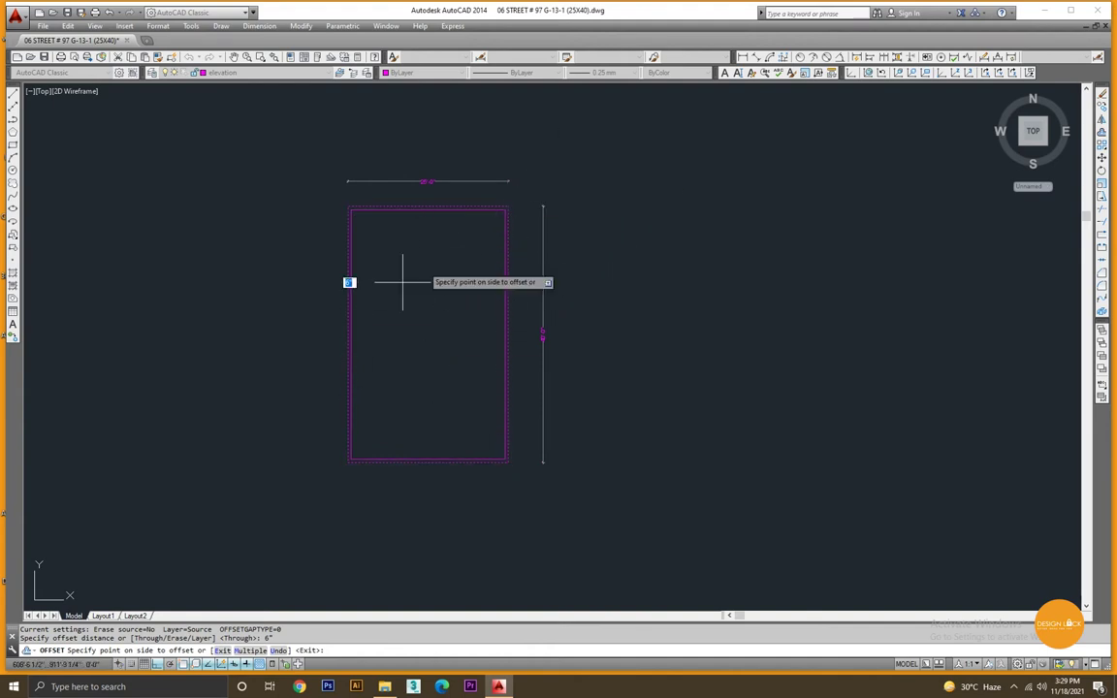
click(443, 308)
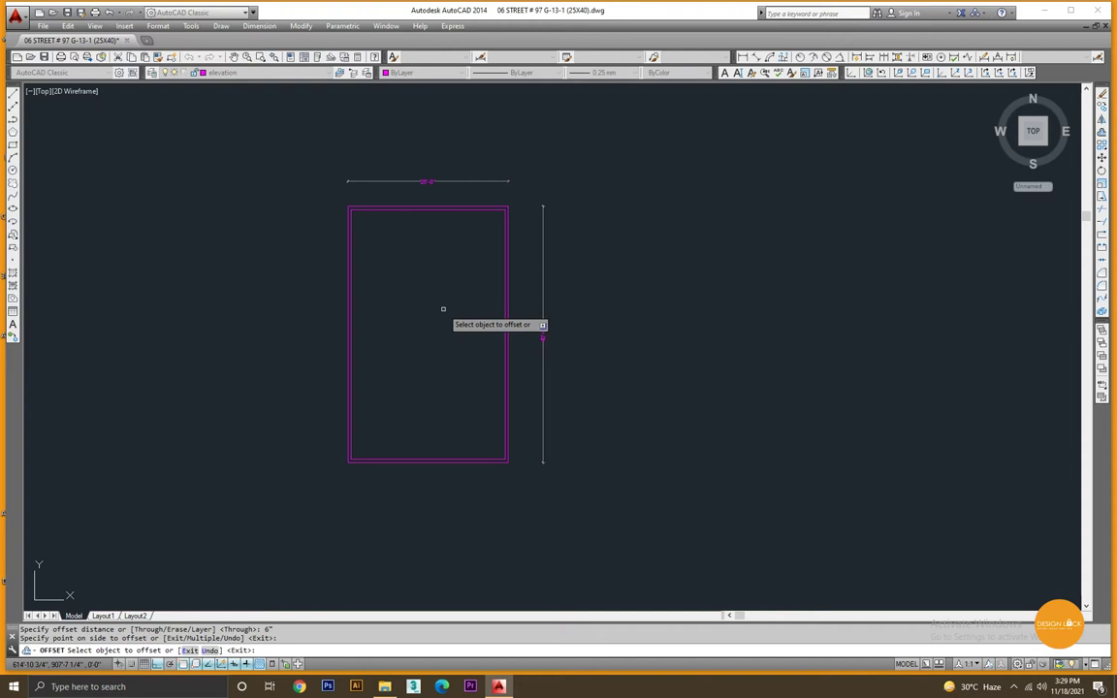
key(Escape)
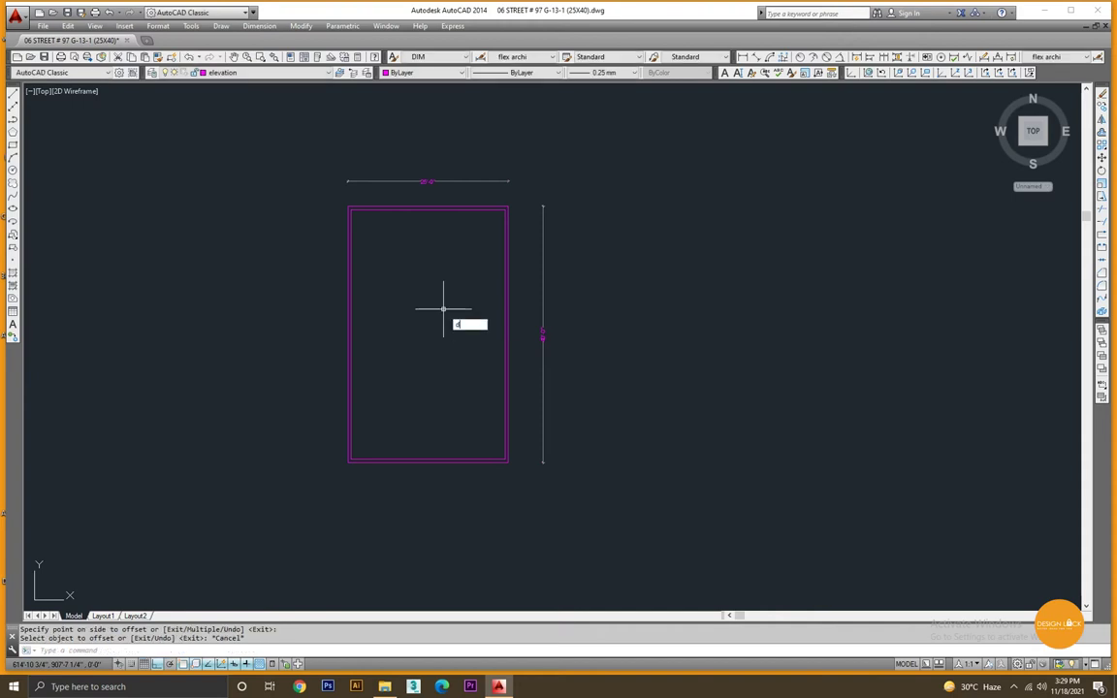
text(li)
key(Return)
Dimension the 24'-0" inner width between the inner top corners.
scroll(408, 200, up, 2)
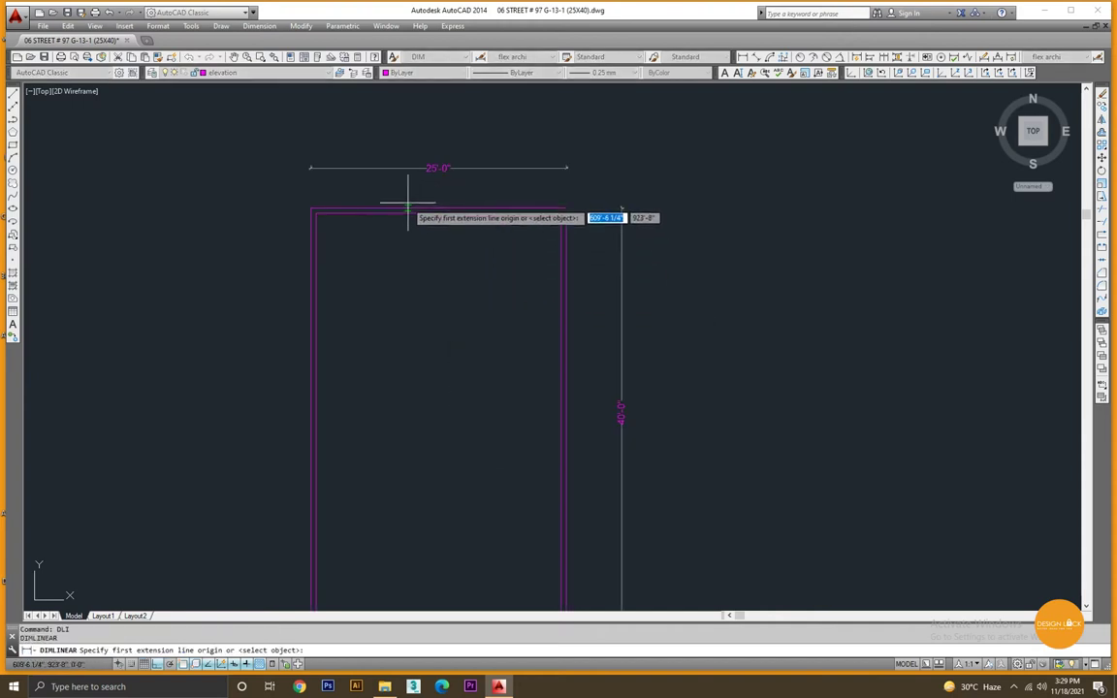
click(315, 213)
click(561, 212)
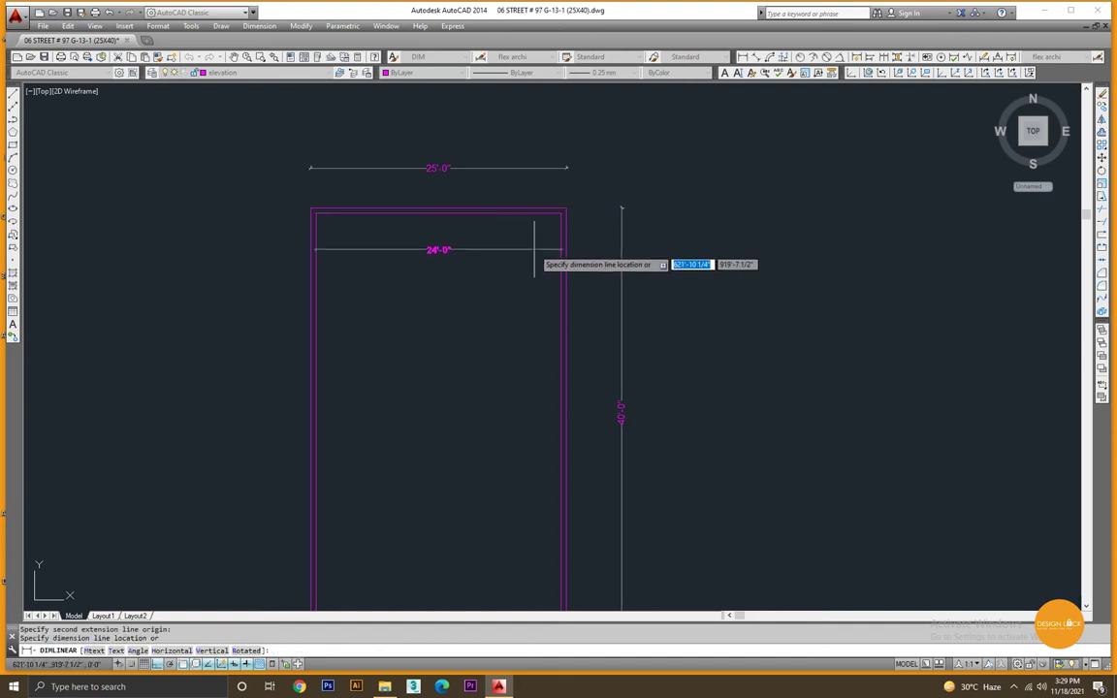
click(535, 249)
Add 6" wall-thickness dimensions at the top-left and top-right corners.
scroll(309, 211, up, 5)
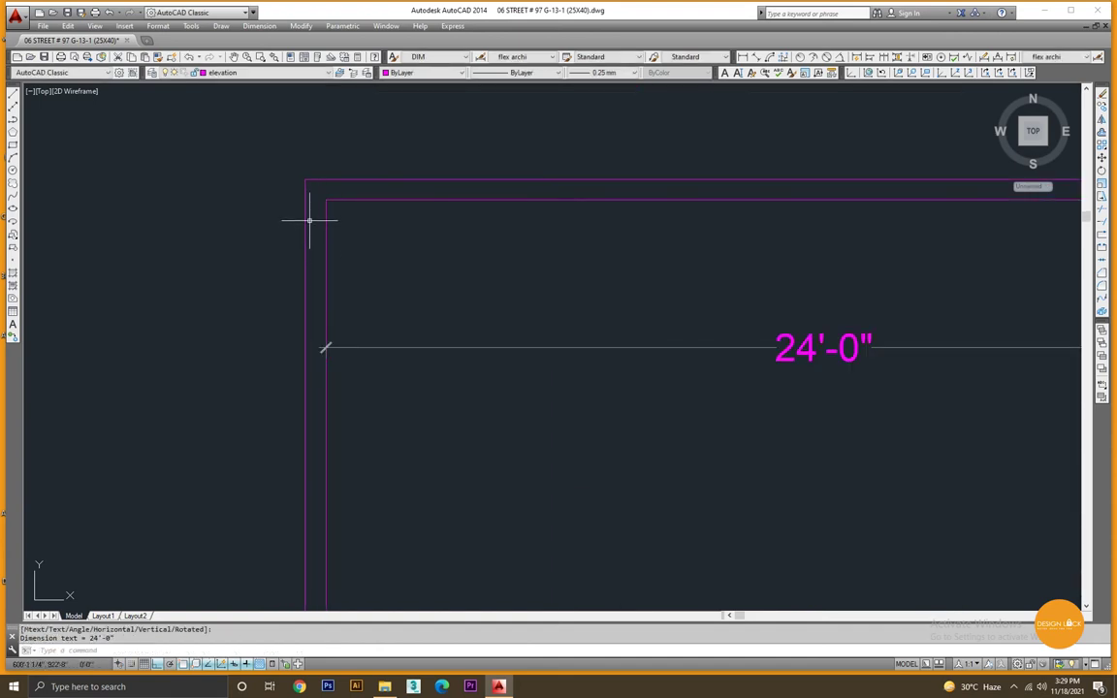
key(Return)
click(305, 180)
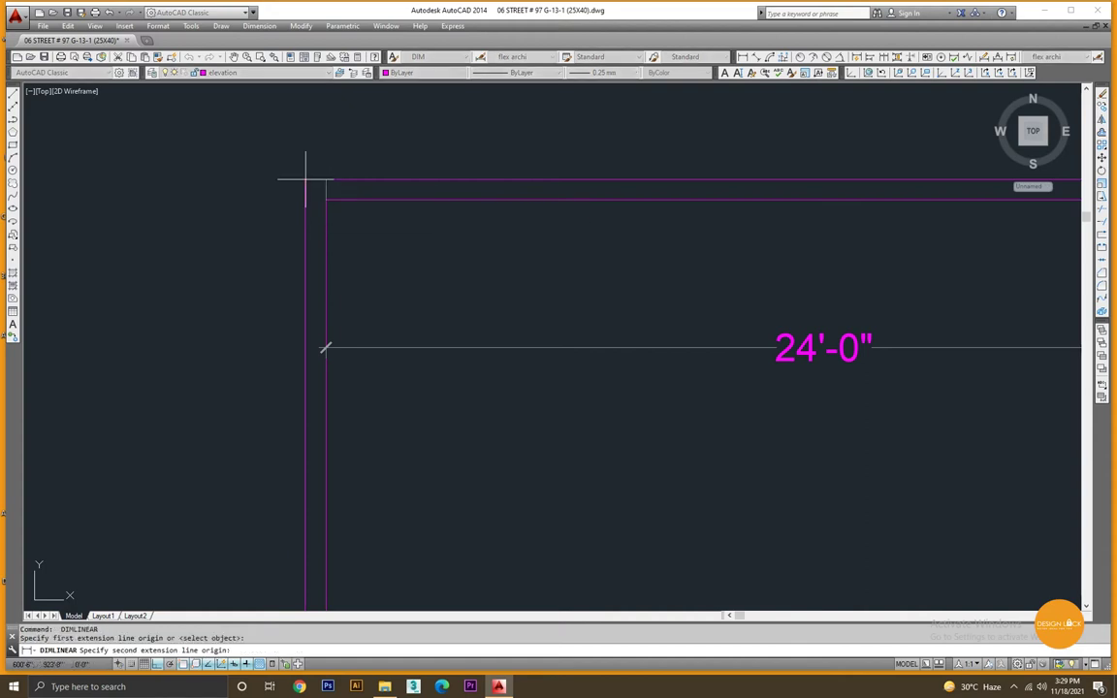
click(326, 200)
click(320, 151)
scroll(291, 184, down, 6)
scroll(792, 201, up, 2)
scroll(649, 205, up, 2)
key(Return)
click(588, 242)
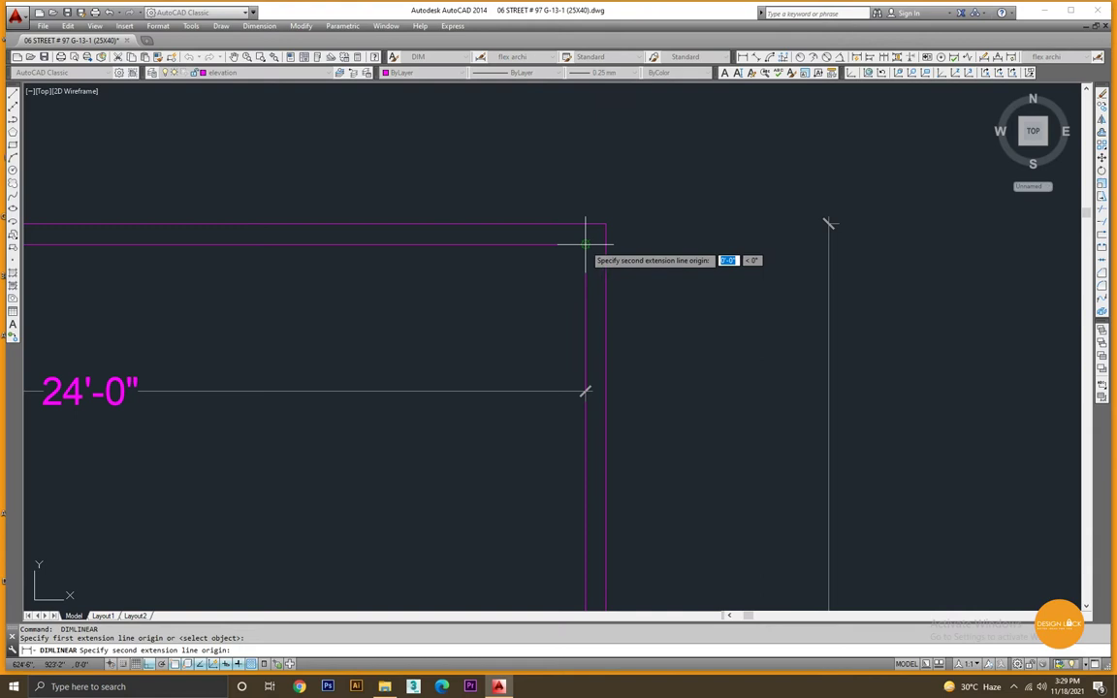
click(605, 226)
click(591, 194)
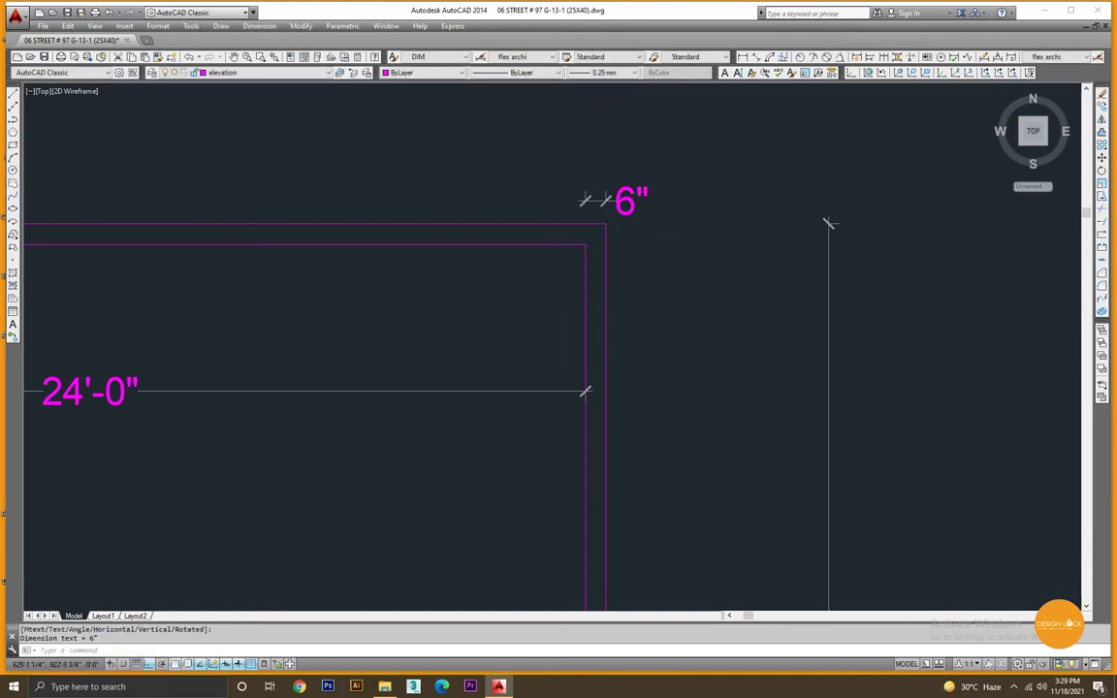
scroll(614, 182, down, 3)
Dimension the 39'-0" inner depth, then window-select the inner outline and its dimensions.
key(Return)
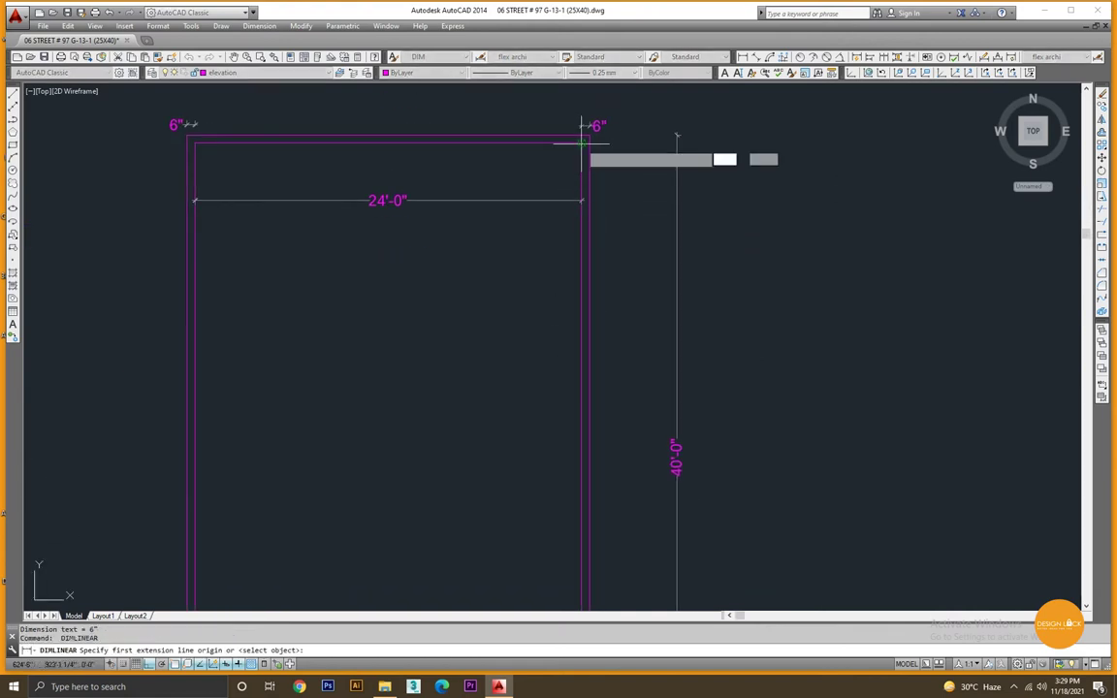
scroll(574, 378, down, 6)
scroll(582, 378, up, 5)
click(590, 344)
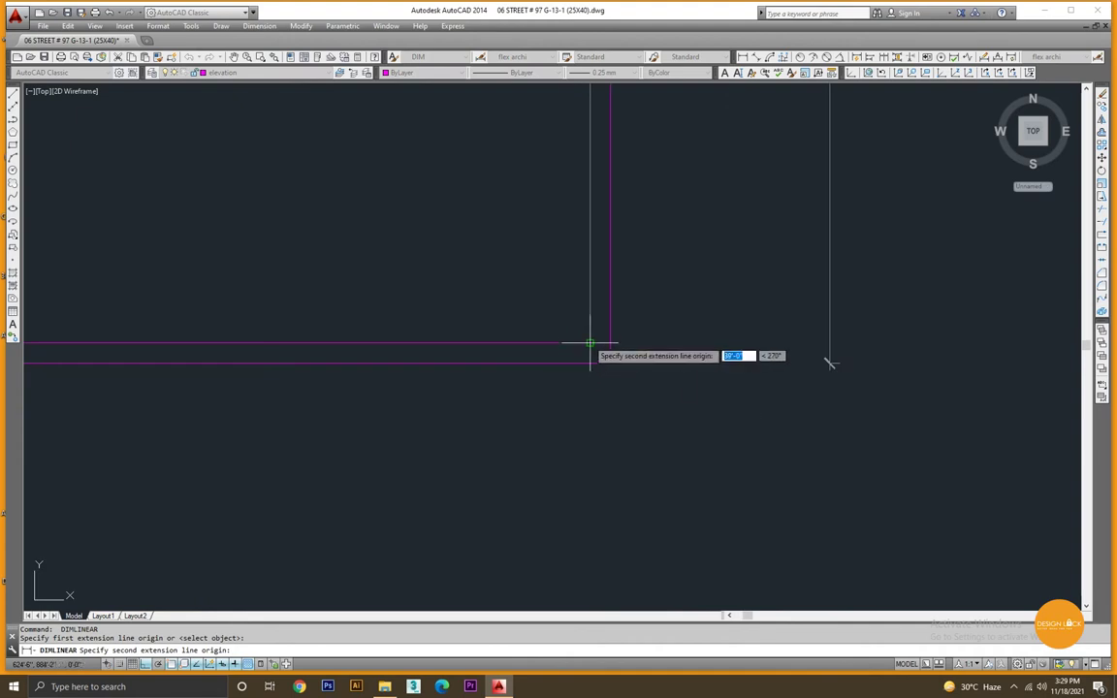
click(535, 344)
scroll(567, 349, down, 3)
scroll(571, 349, up, 2)
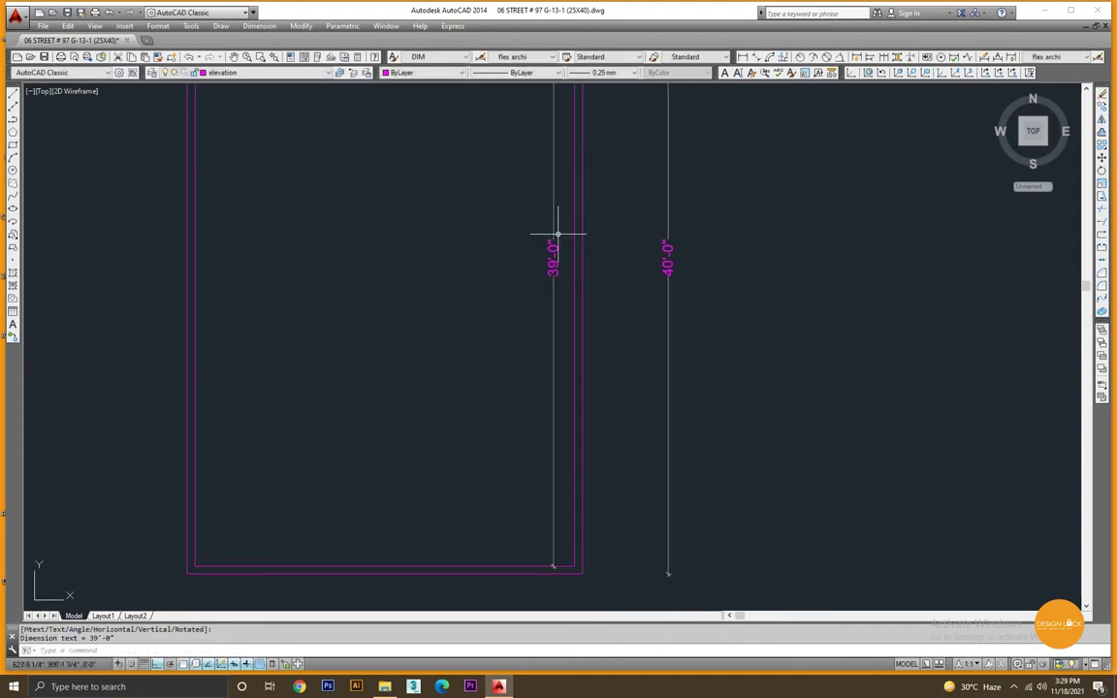
scroll(554, 237, up, 2)
middle_drag(555, 247, 599, 373)
scroll(599, 427, down, 2)
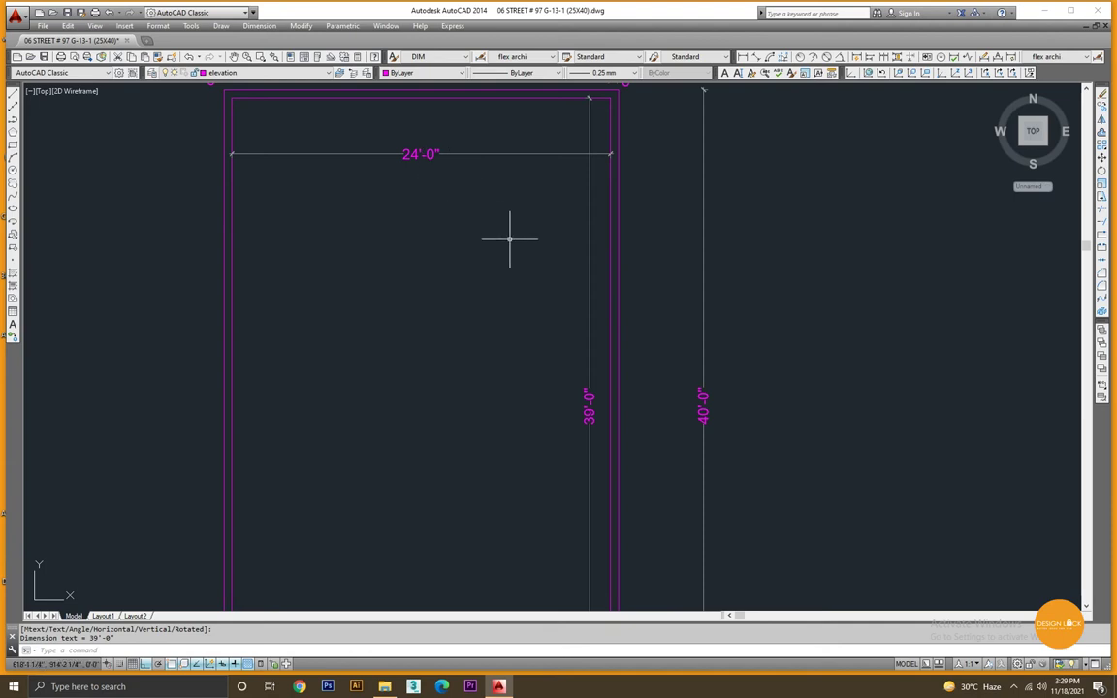
middle_drag(741, 387, 756, 472)
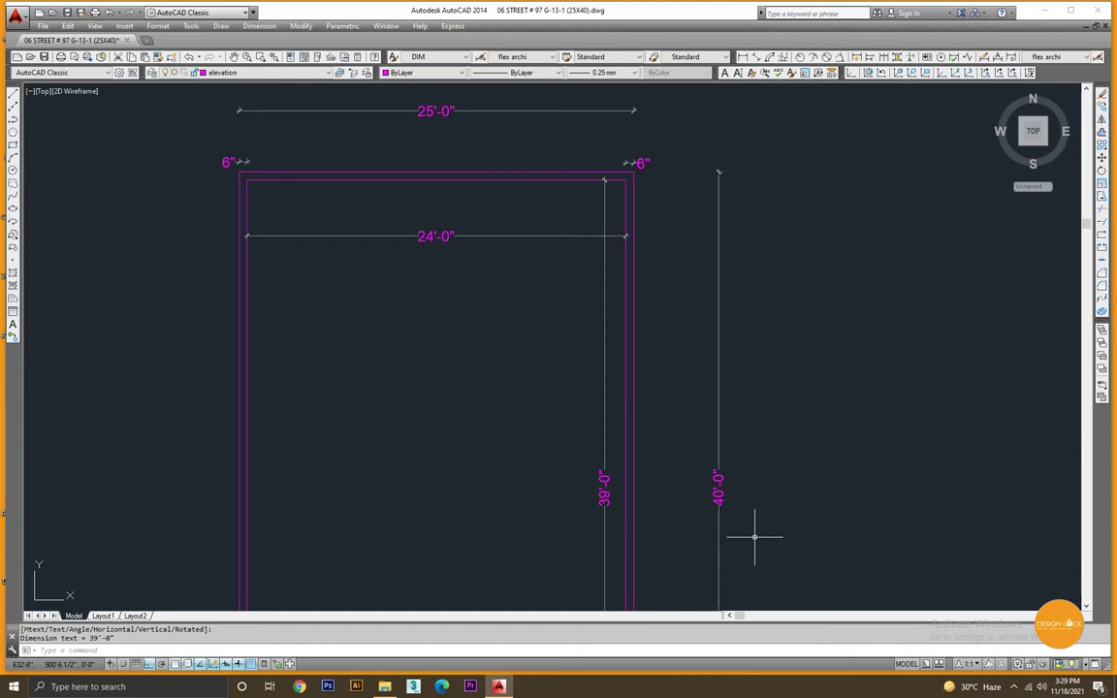
scroll(649, 426, down, 1)
scroll(642, 406, down, 1)
key(Escape)
click(628, 327)
click(548, 201)
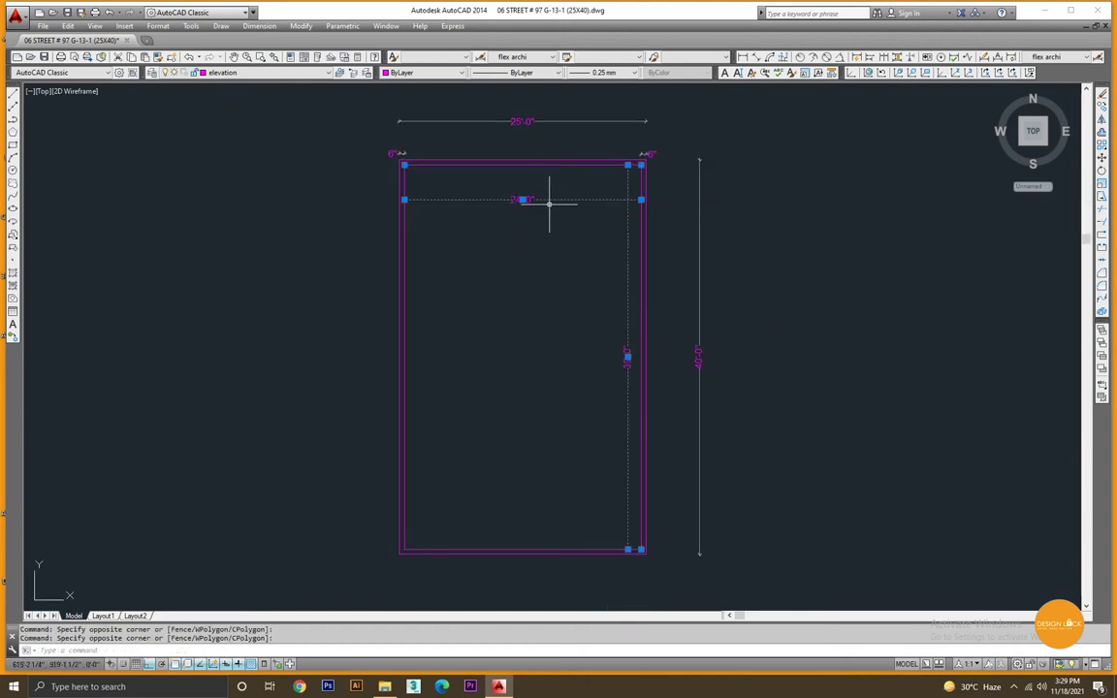
Delete the inner outline, the outer plot outline and the leftover dimension pieces.
key(Delete)
click(725, 234)
click(469, 136)
key(Delete)
click(499, 202)
click(305, 128)
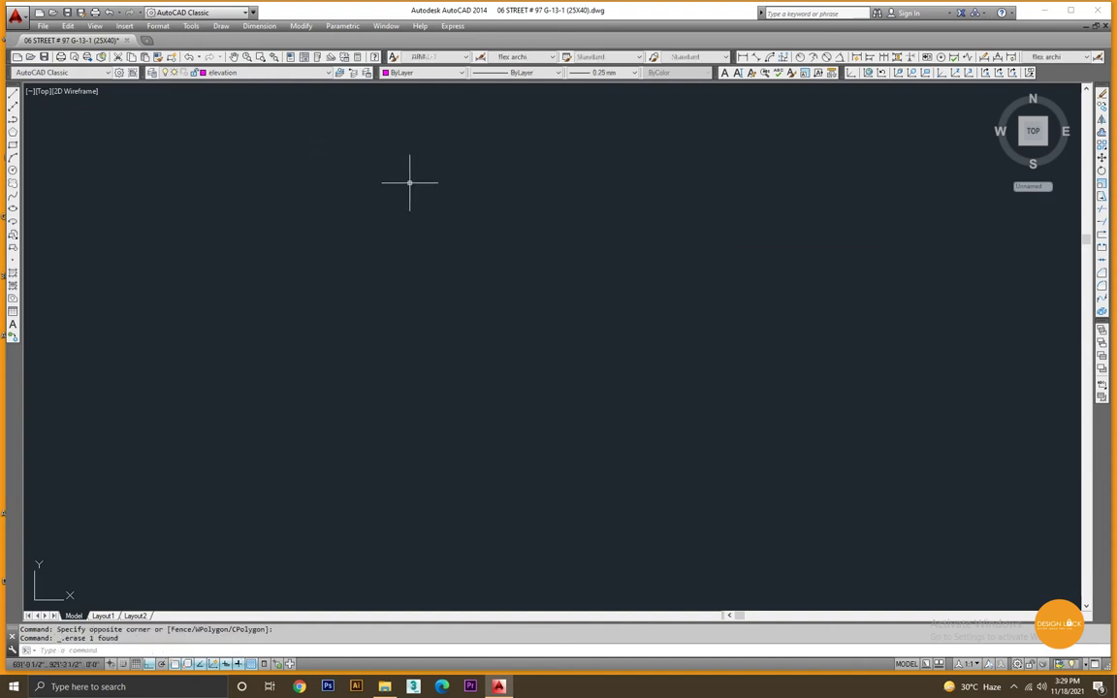
scroll(427, 208, down, 4)
click(568, 224)
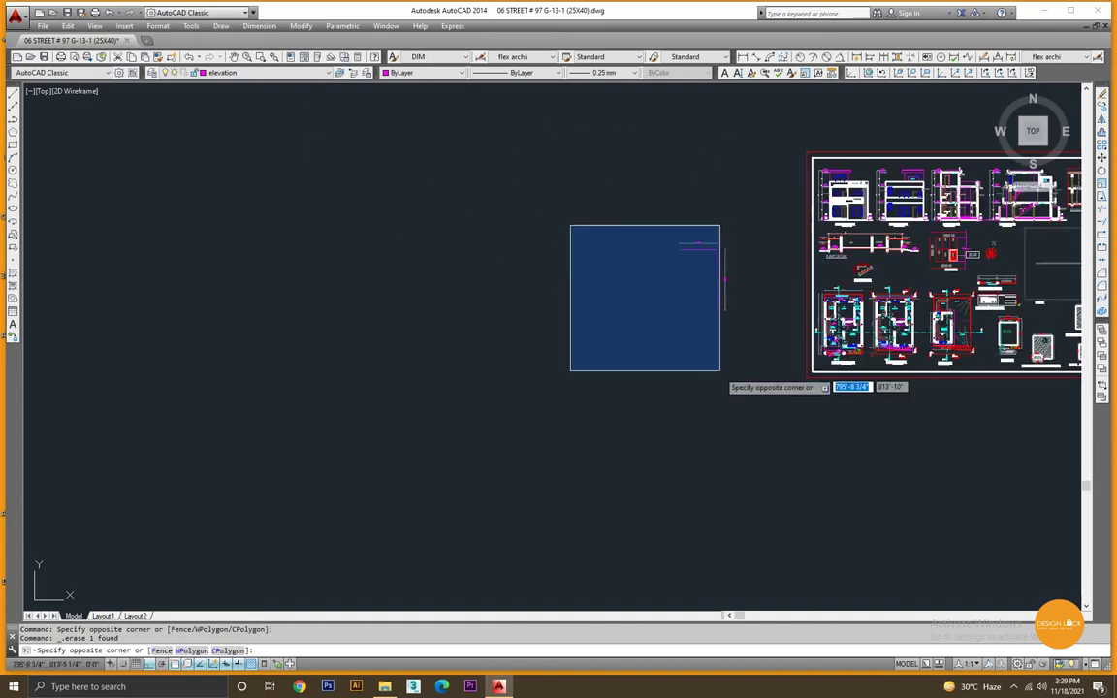
click(742, 378)
key(Delete)
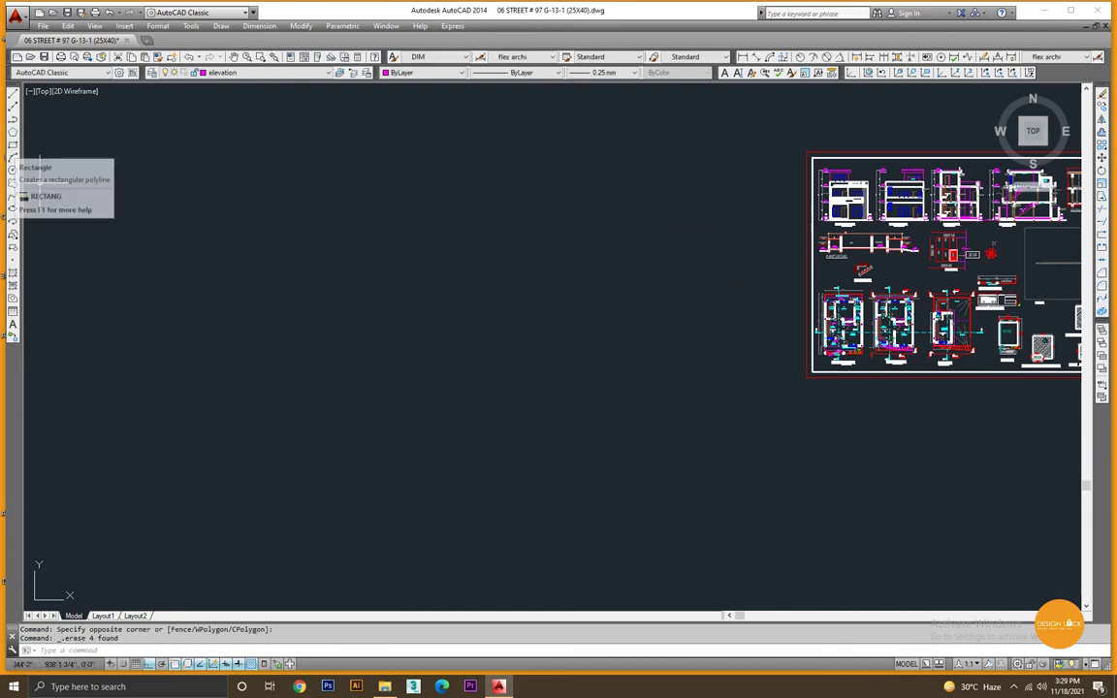
click(13, 143)
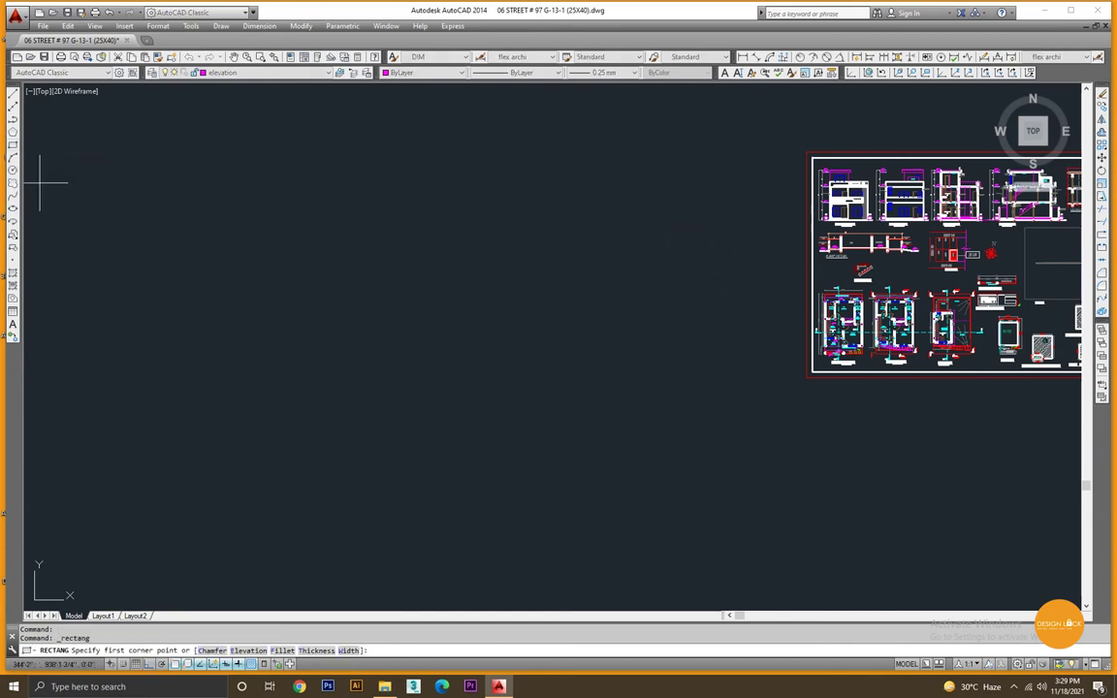
Draw a single 25' by 40' RECTANG from a corner picked in the empty space.
click(260, 222)
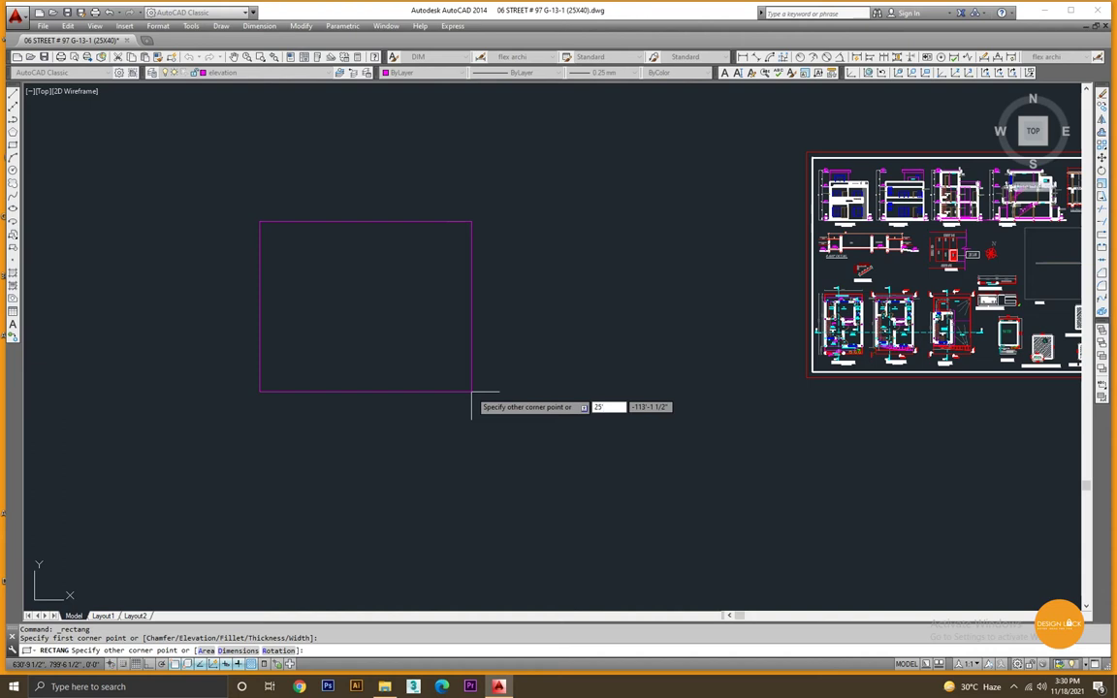
text(25')
key(Tab)
text(40')
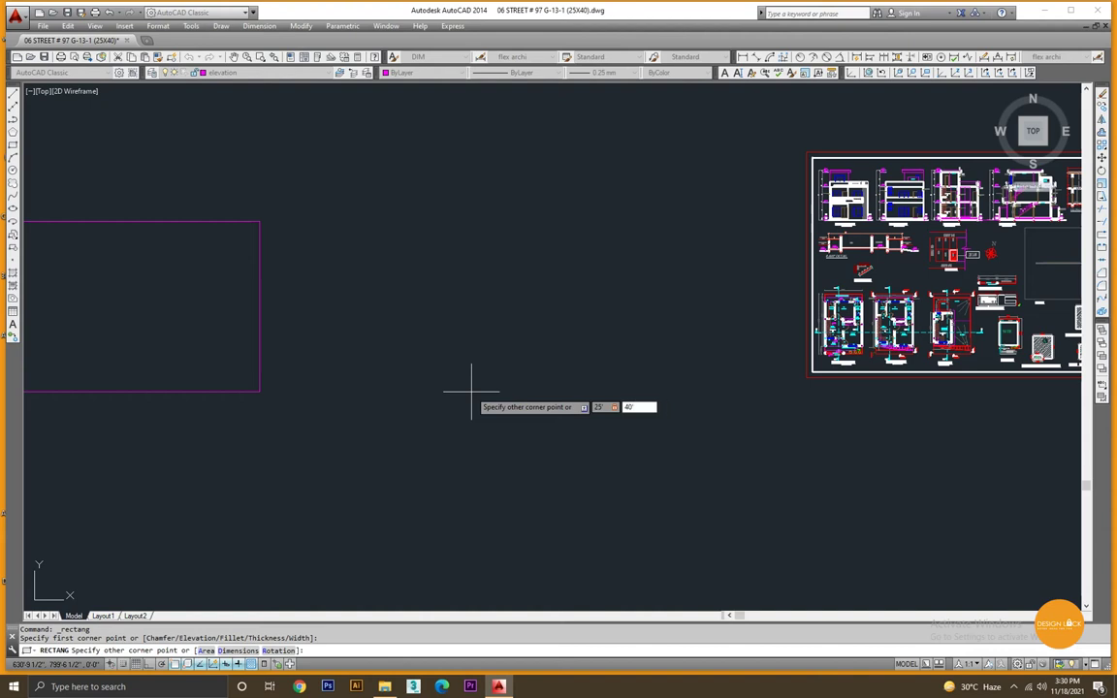
key(Return)
key(Escape)
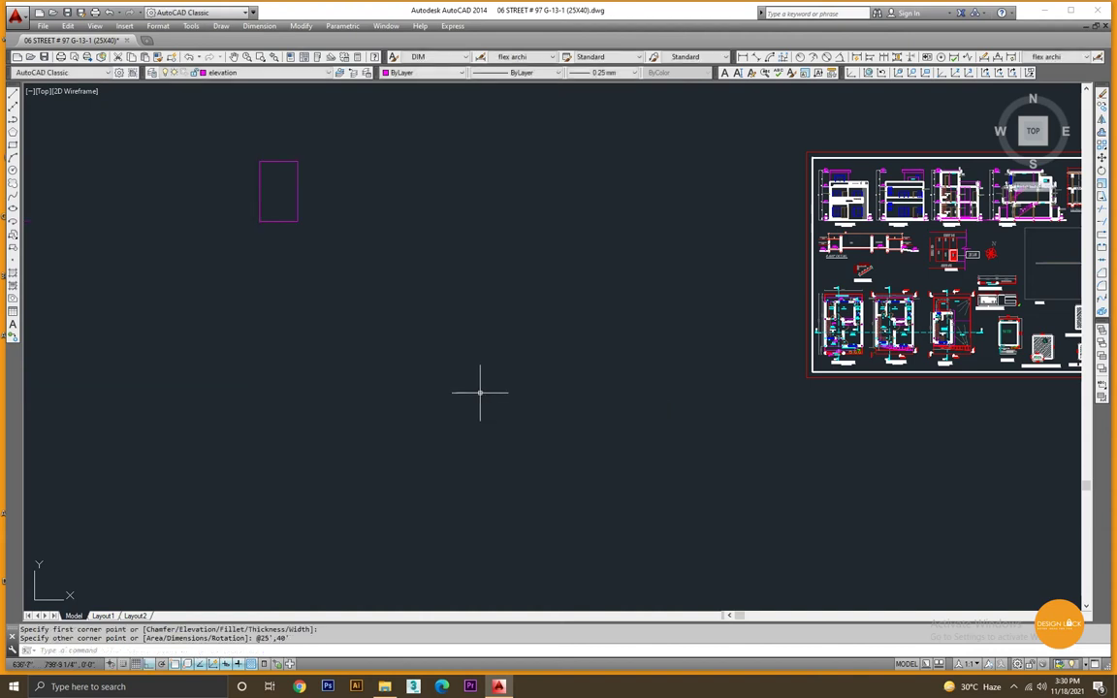
scroll(282, 194, up, 2)
scroll(372, 252, up, 2)
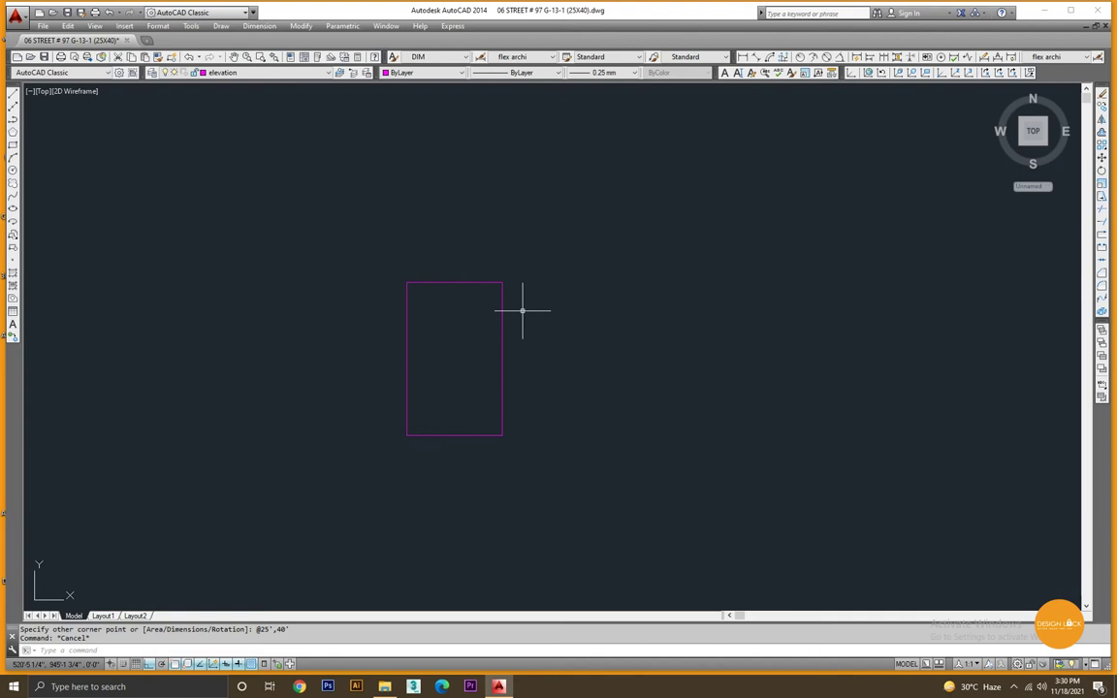
drag(519, 309, 427, 306)
key(Escape)
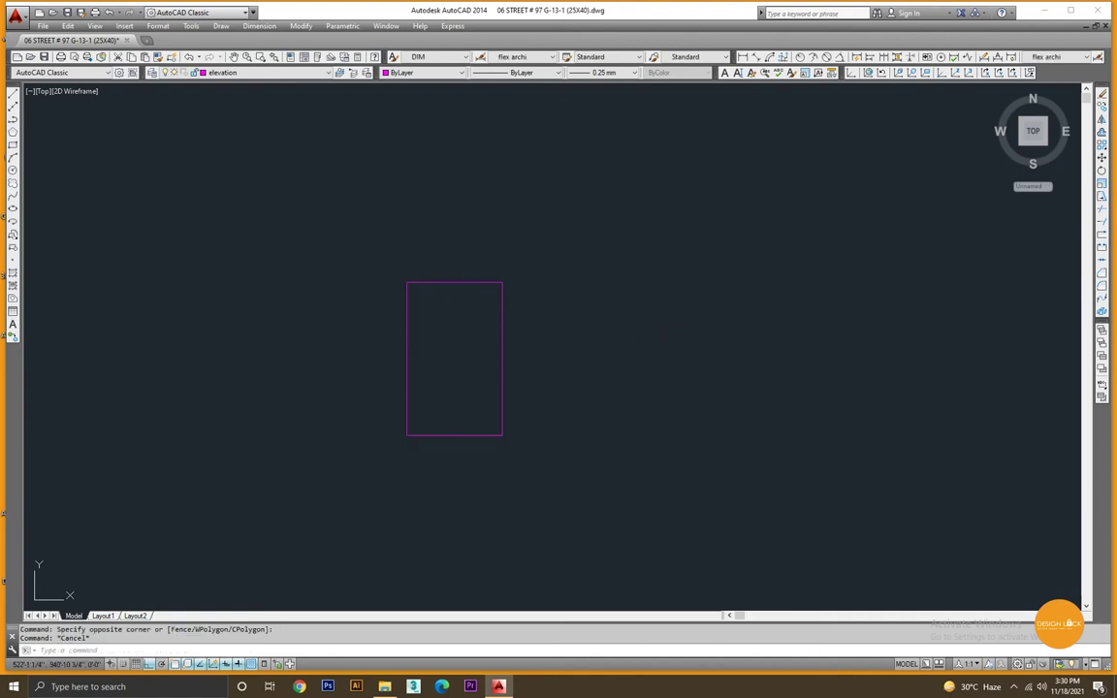
key(Escape)
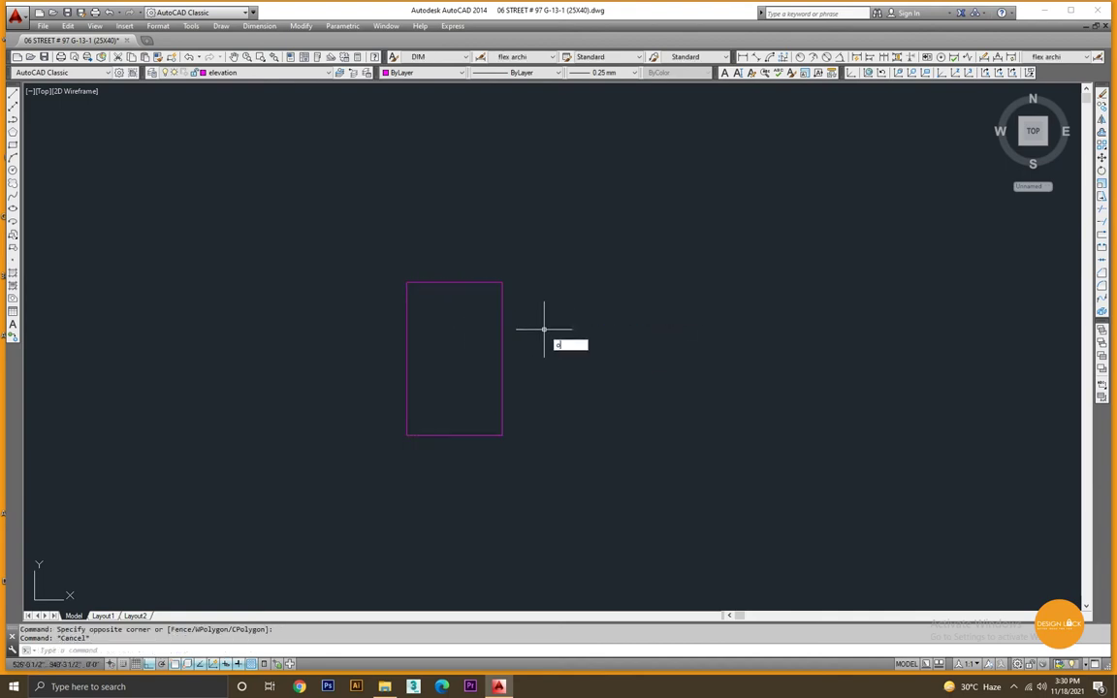
Offset the plot rectangle 6 inches inward to create the inner wall outline.
key(Return)
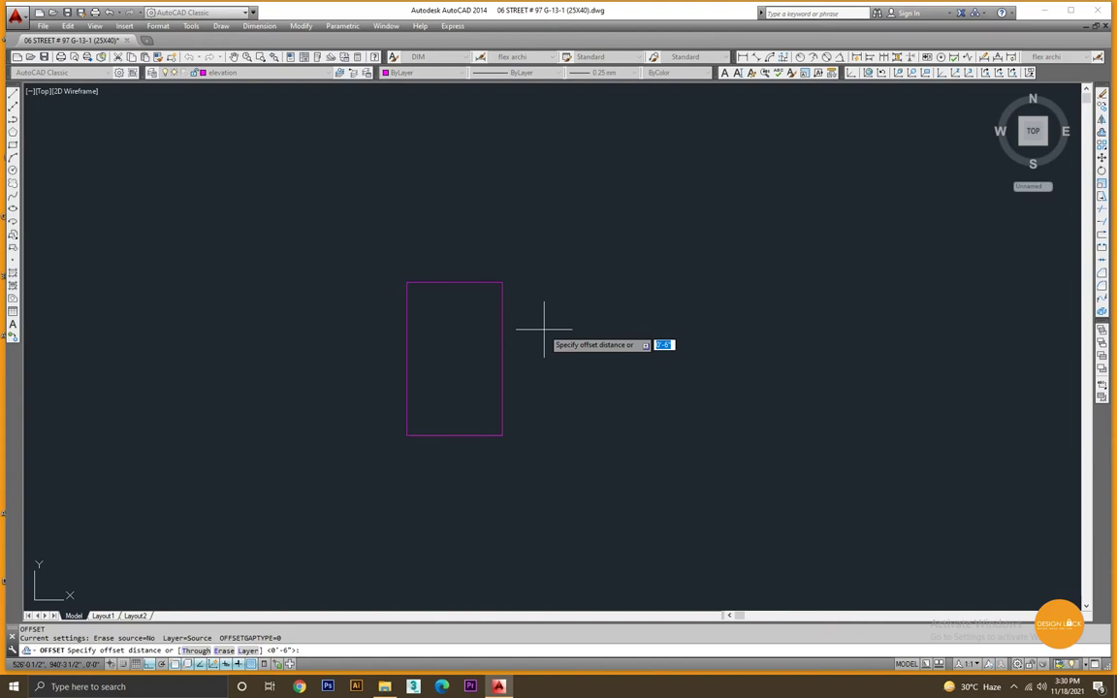
key(Return)
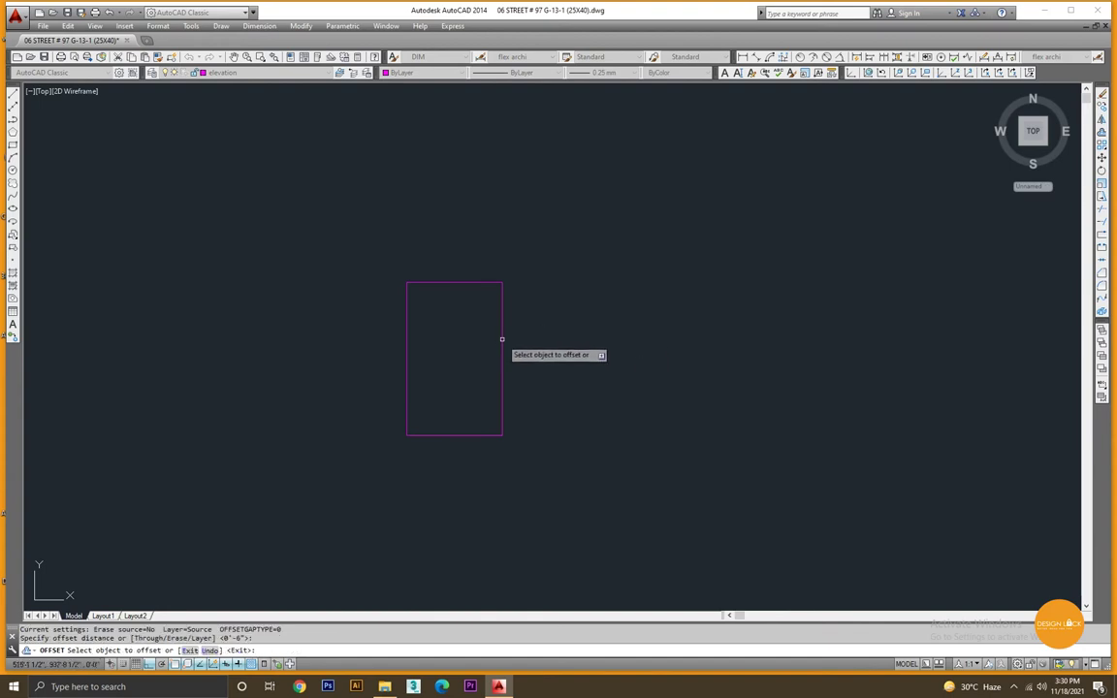
click(502, 340)
click(470, 344)
key(Escape)
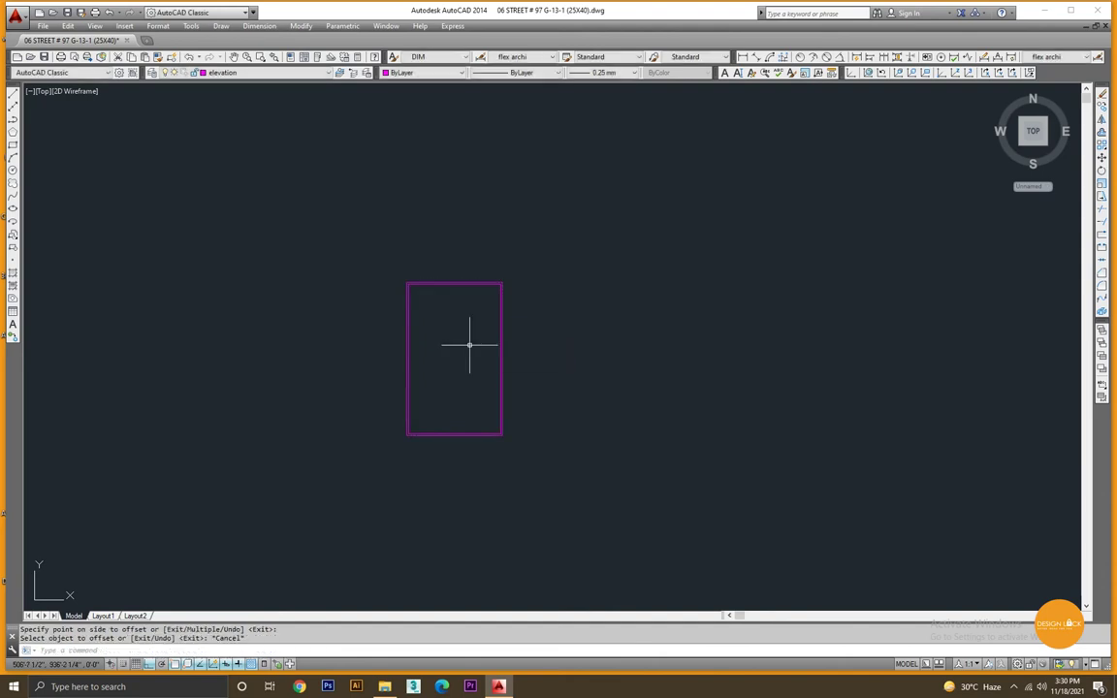
Dimension the inner and outer plot widths as 24'-0" and 25'-0".
text(li)
key(Return)
scroll(441, 300, up, 2)
scroll(386, 256, up, 2)
scroll(365, 273, up, 2)
click(342, 257)
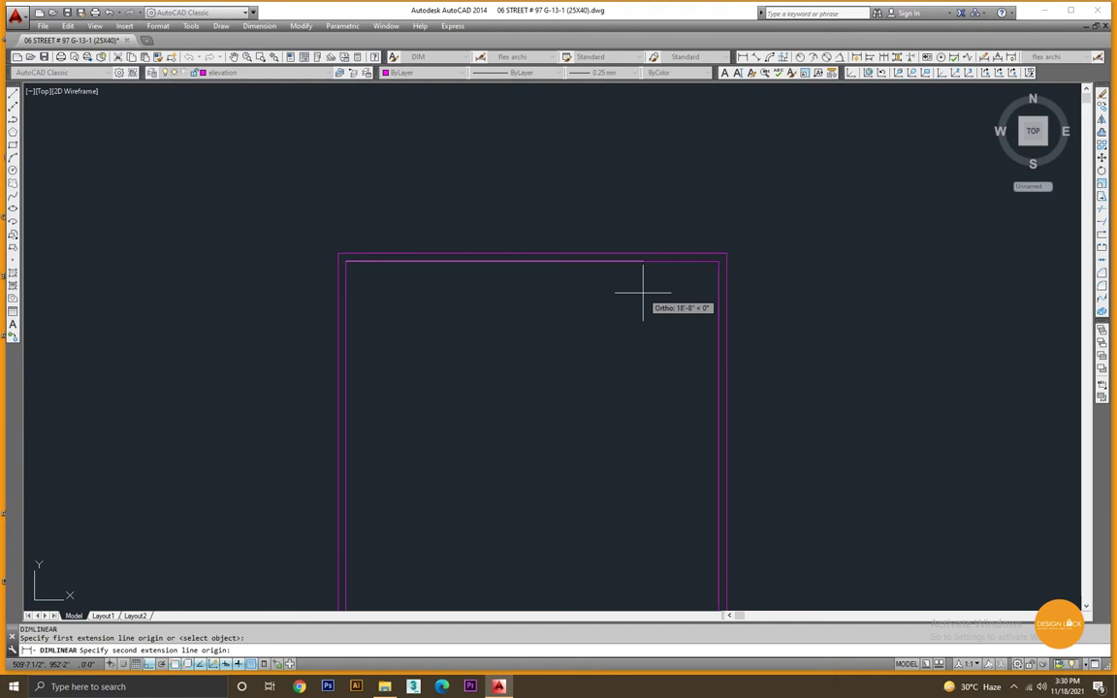
click(719, 259)
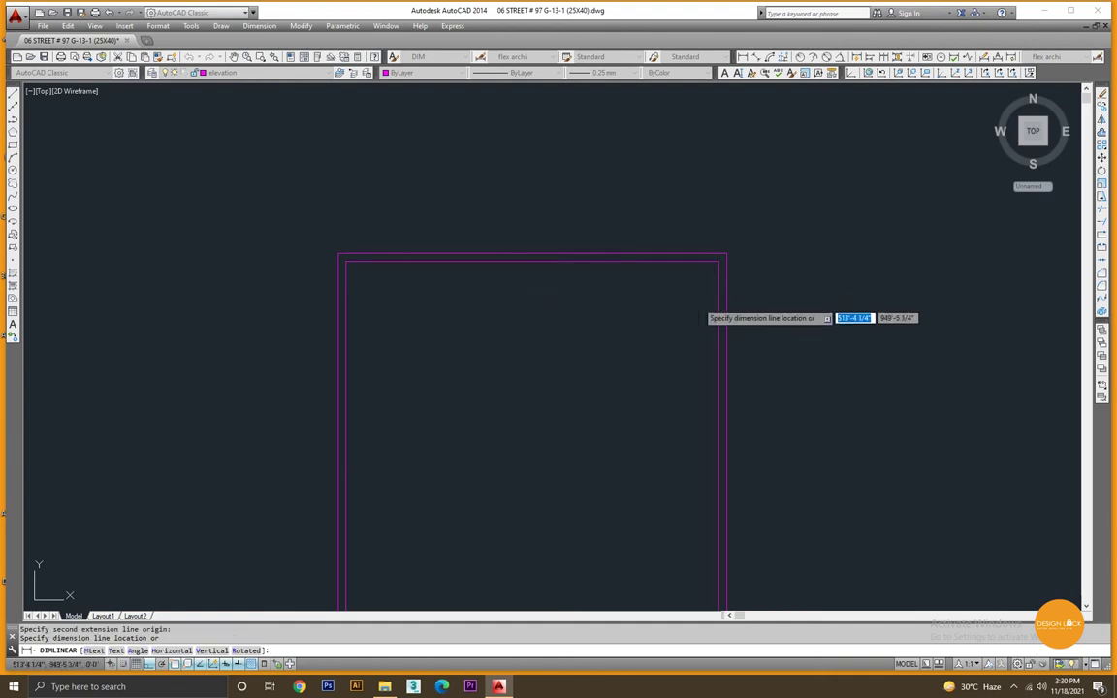
click(687, 303)
key(Return)
click(338, 254)
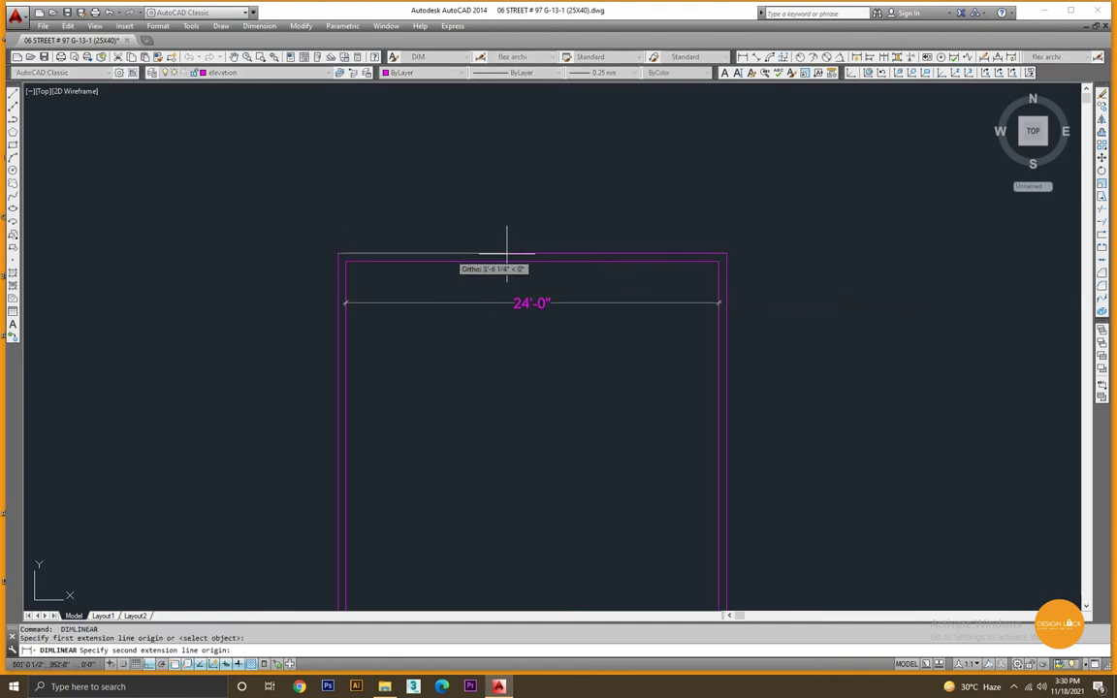
click(726, 254)
click(712, 224)
Dimension the outer and inner plot heights as 40'-0" and 39'-0" on the right side.
middle_drag(724, 311, 651, 249)
scroll(650, 247, down, 2)
key(Return)
click(654, 212)
middle_drag(691, 535, 656, 408)
click(618, 470)
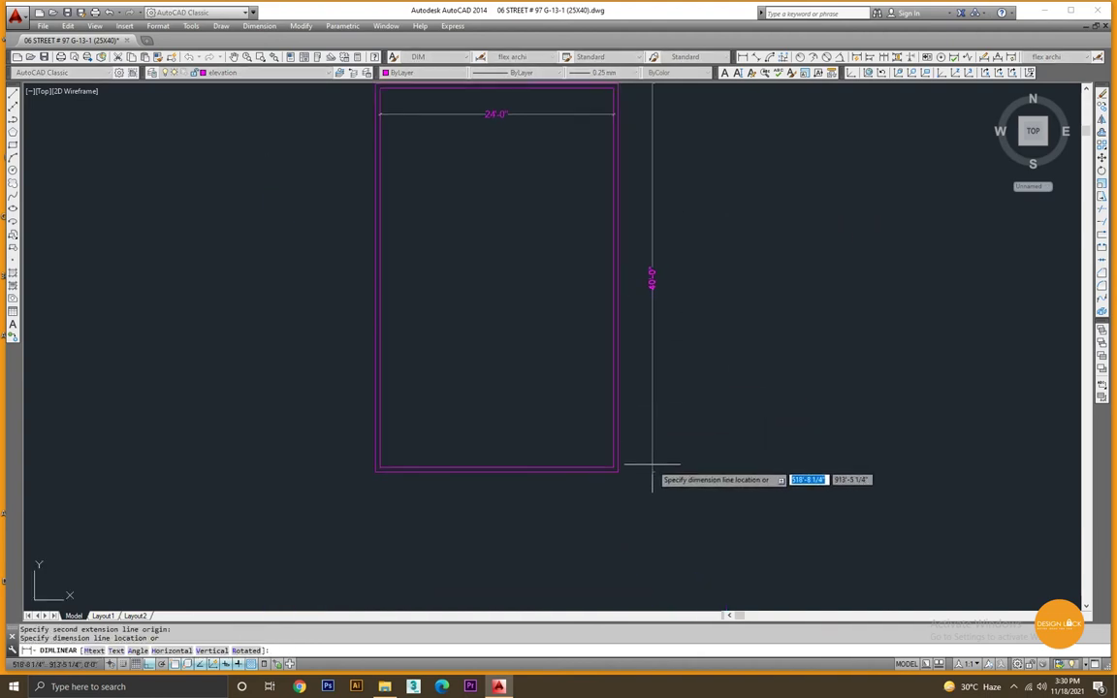
click(652, 463)
middle_drag(678, 310, 685, 341)
key(Return)
click(624, 136)
click(621, 500)
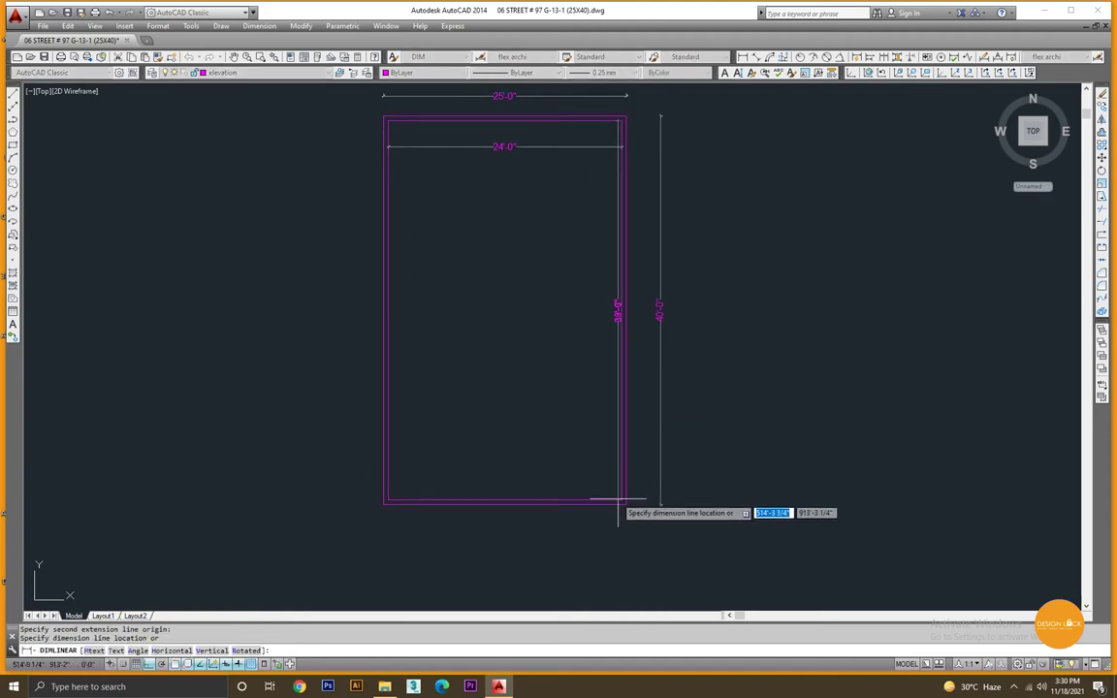
click(608, 490)
key(Escape)
Check the plot lines and dimensions by selecting them all, then clear the selection.
scroll(620, 359, down, 2)
scroll(611, 342, up, 3)
scroll(624, 341, up, 2)
scroll(650, 339, down, 2)
scroll(650, 338, up, 1)
scroll(679, 324, down, 1)
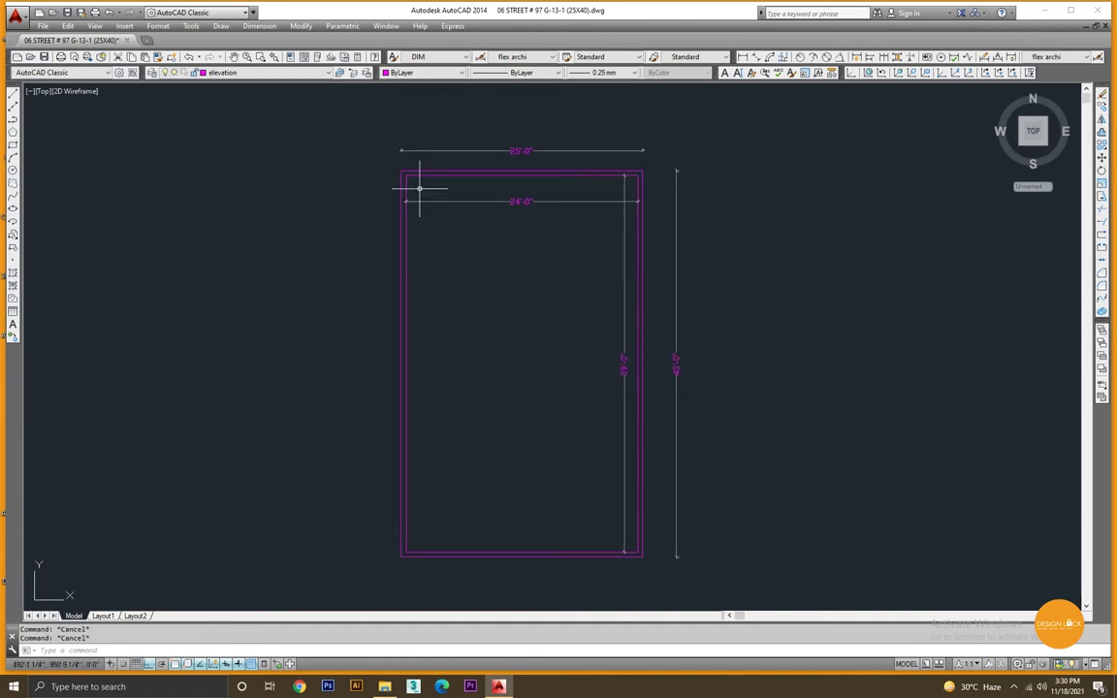
click(323, 137)
click(732, 582)
key(Escape)
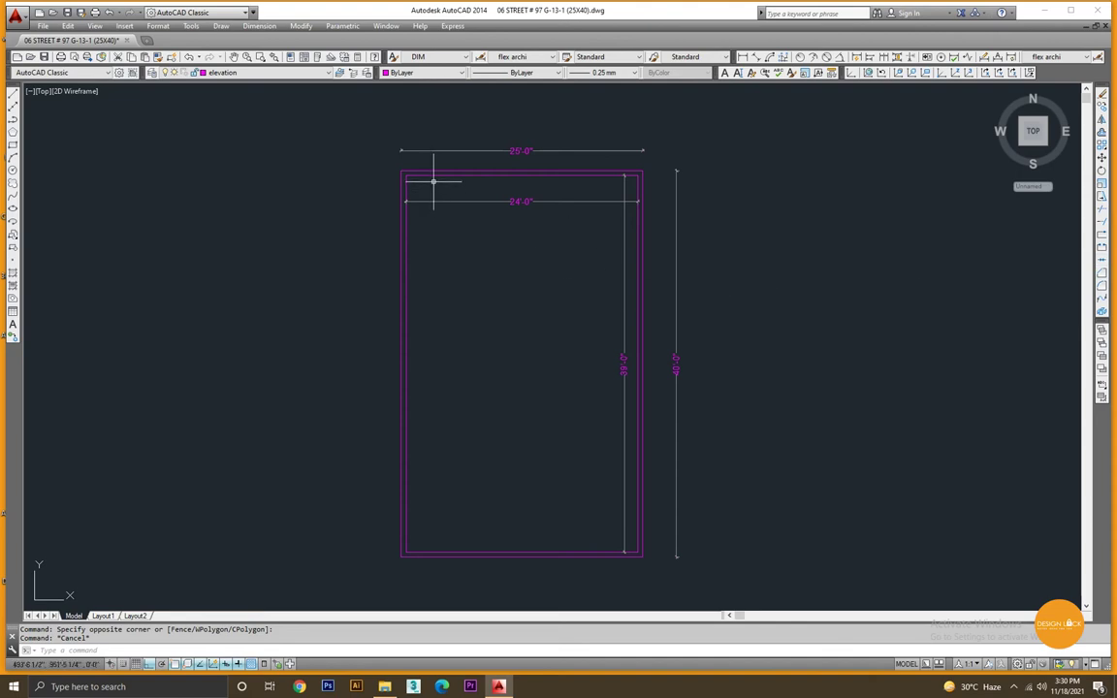
key(Escape)
middle_drag(559, 203, 546, 250)
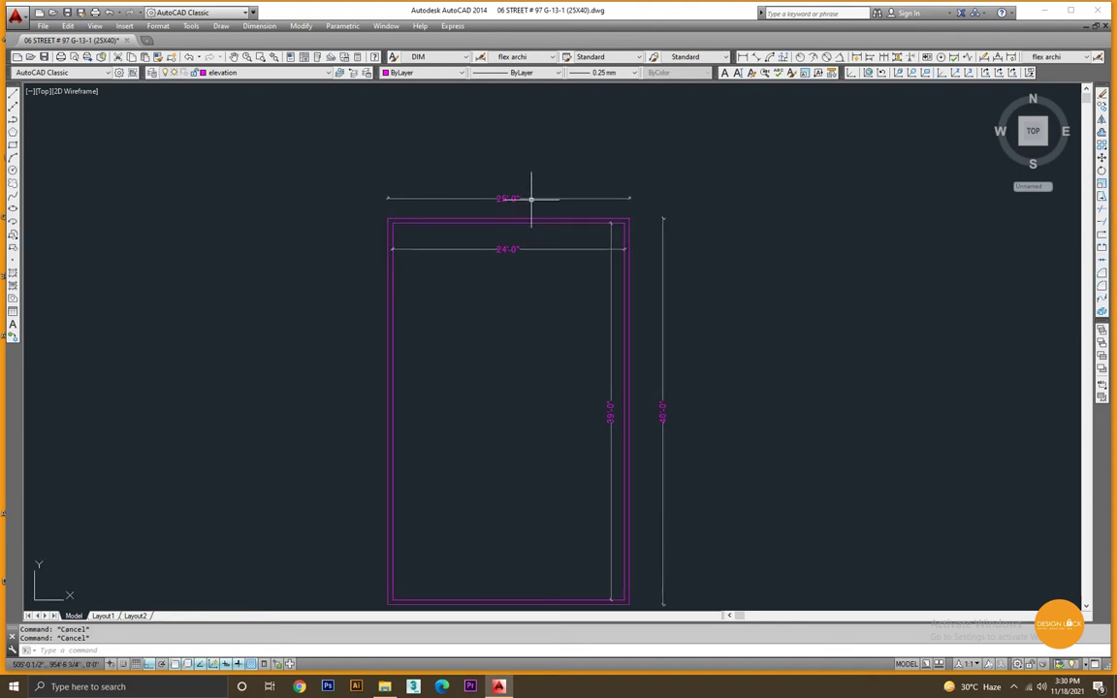
scroll(732, 358, down, 2)
middle_drag(725, 363, 606, 317)
scroll(613, 317, down, 3)
middle_drag(712, 312, 507, 325)
scroll(513, 325, down, 2)
middle_drag(695, 317, 415, 282)
scroll(760, 325, up, 2)
scroll(970, 475, up, 1)
middle_drag(970, 475, 712, 396)
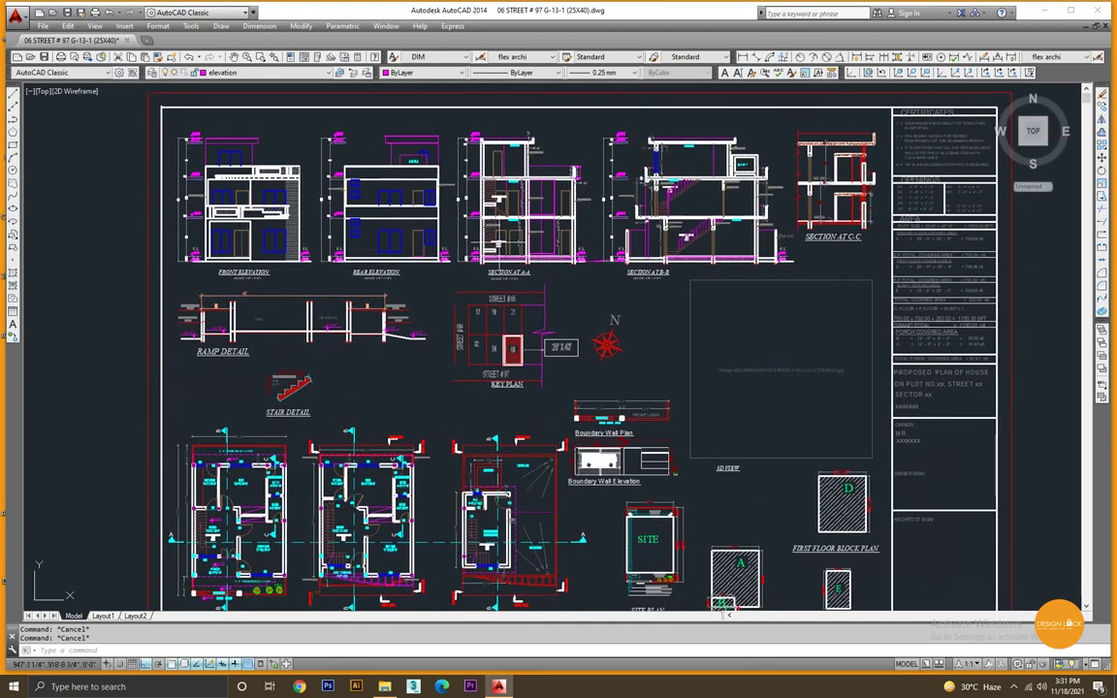
scroll(456, 242, down, 2)
scroll(401, 340, down, 4)
scroll(319, 387, up, 2)
scroll(416, 340, up, 4)
scroll(409, 349, up, 2)
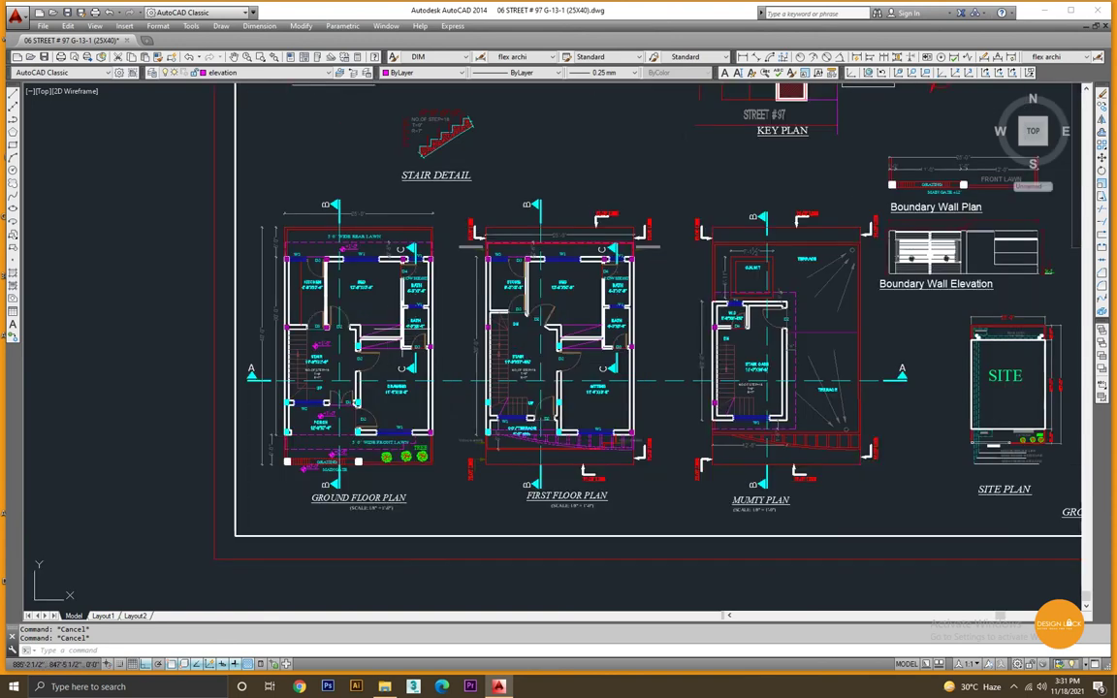
scroll(325, 248, up, 3)
scroll(369, 223, up, 2)
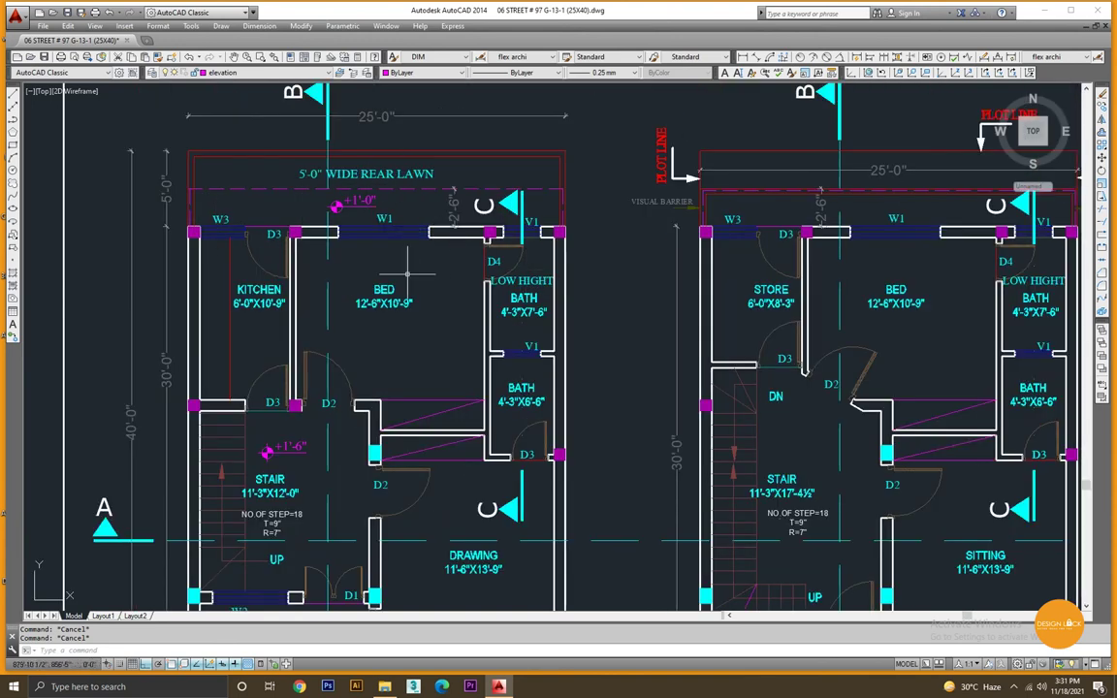
scroll(167, 179, up, 1)
scroll(218, 176, up, 1)
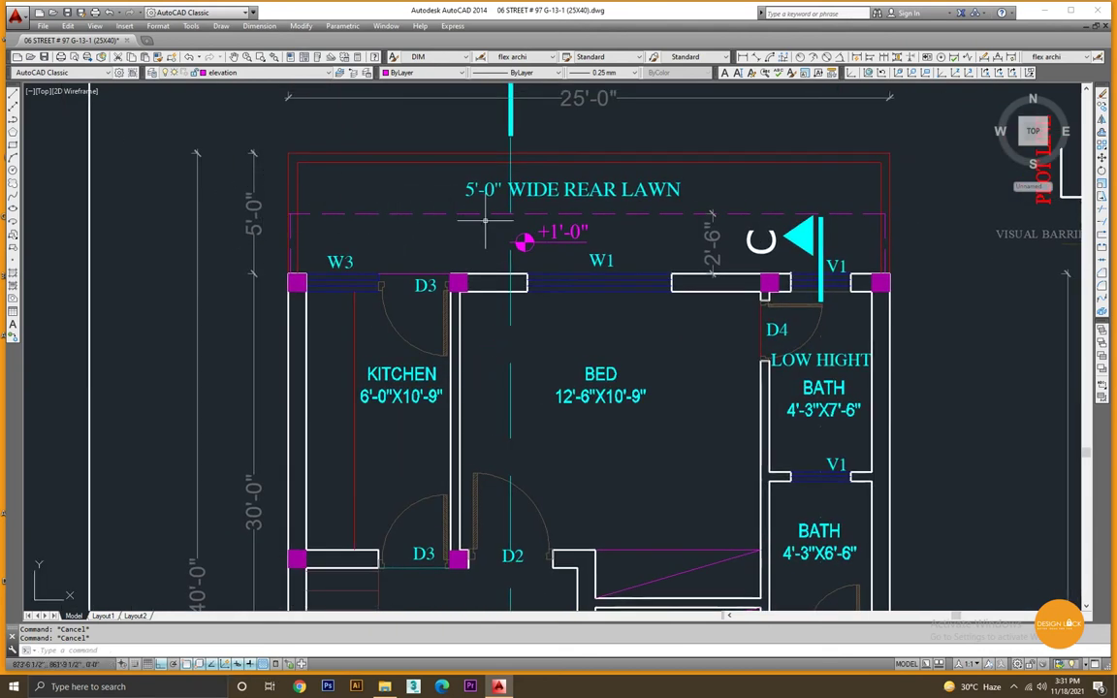
scroll(388, 265, down, 2)
scroll(291, 252, down, 2)
middle_drag(269, 249, 570, 264)
scroll(593, 319, down, 1)
scroll(593, 319, down, 3)
scroll(407, 267, up, 4)
scroll(455, 279, up, 8)
click(674, 259)
Delete the 24'-0" and 39'-0" dimensions, then discard a trial 5-foot inner copy of the plot.
click(588, 200)
key(Delete)
click(504, 165)
click(524, 179)
text(o)
key(Return)
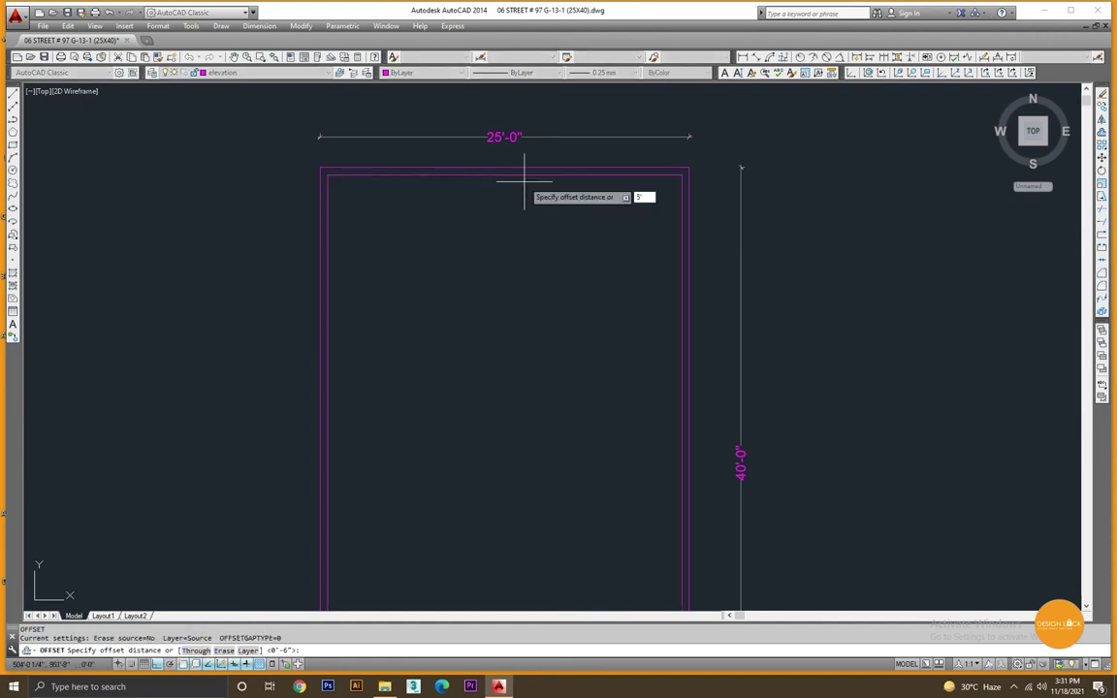
key(Return)
click(523, 176)
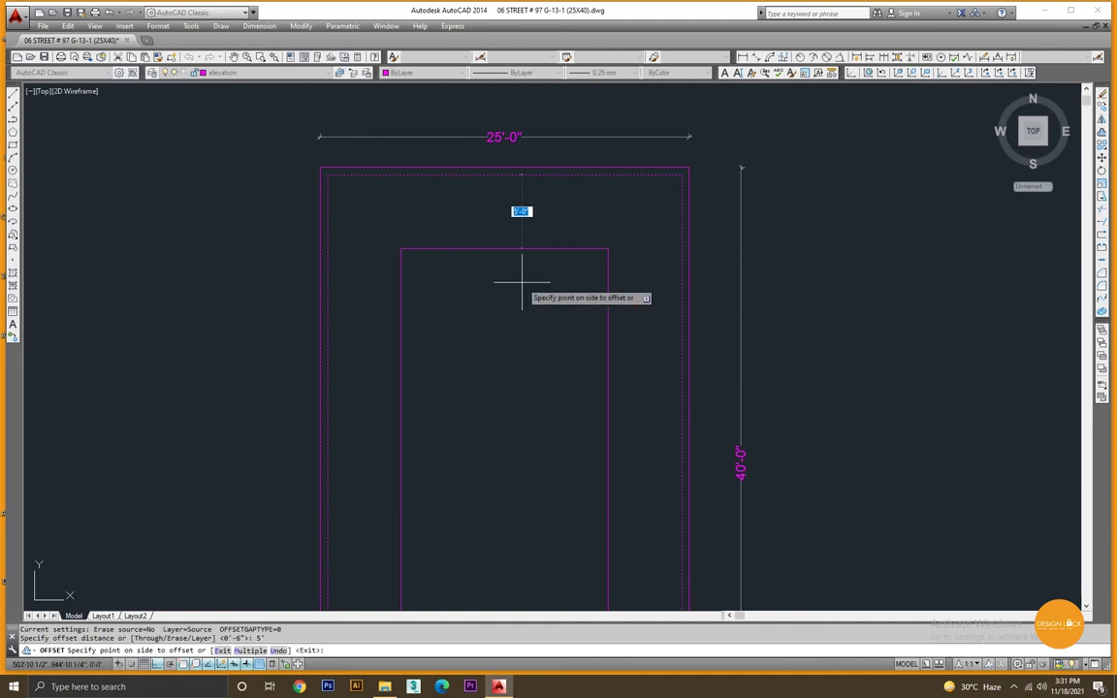
click(521, 282)
key(Escape)
click(528, 233)
click(508, 275)
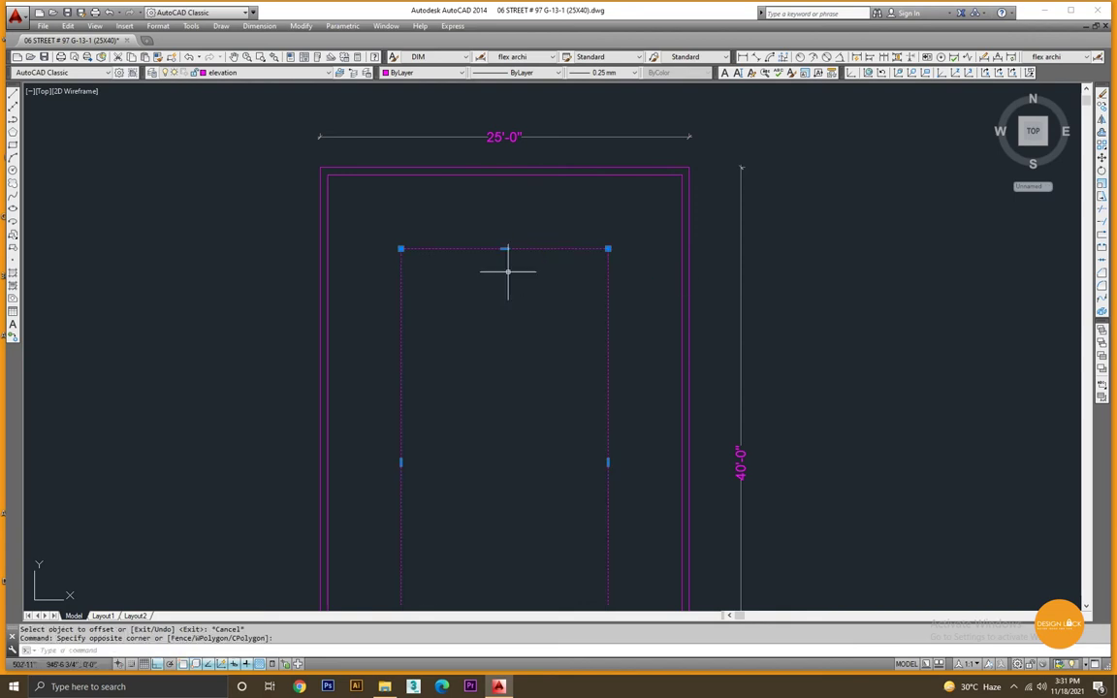
key(Delete)
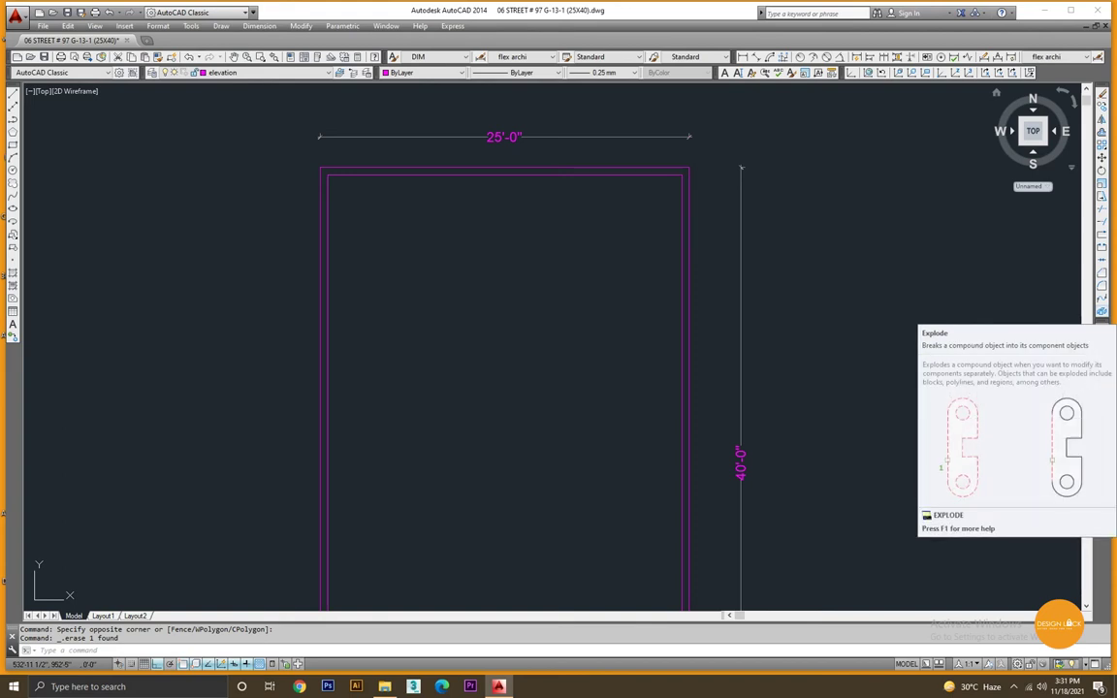
Explode the inner wall rectangle into separate lines.
click(1101, 312)
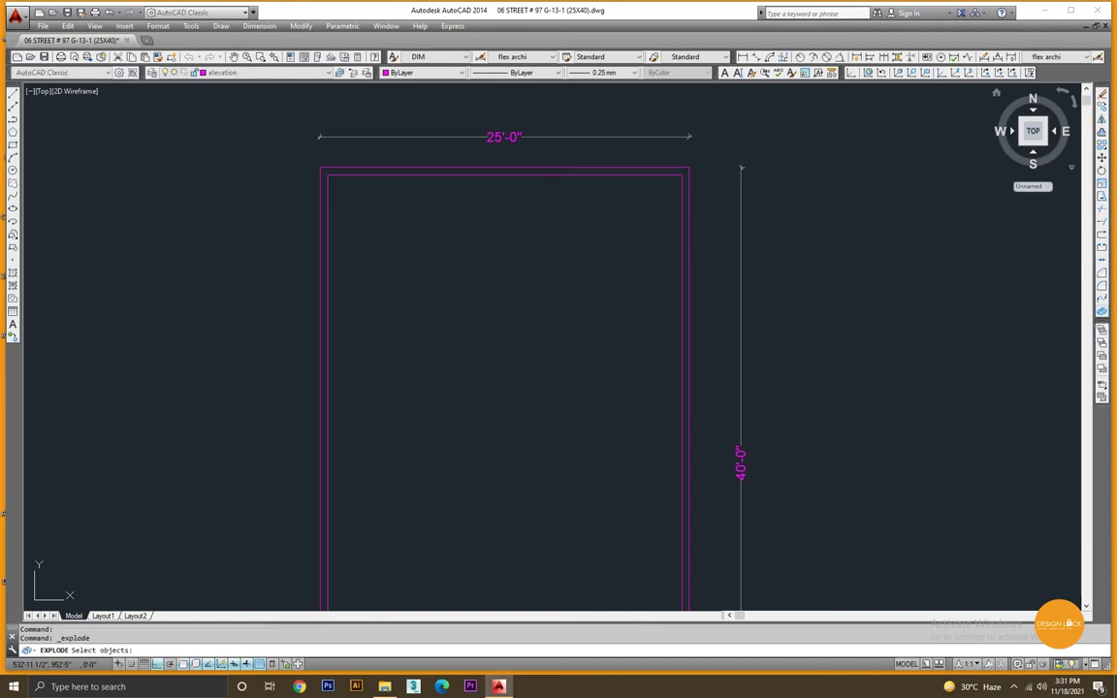
click(532, 176)
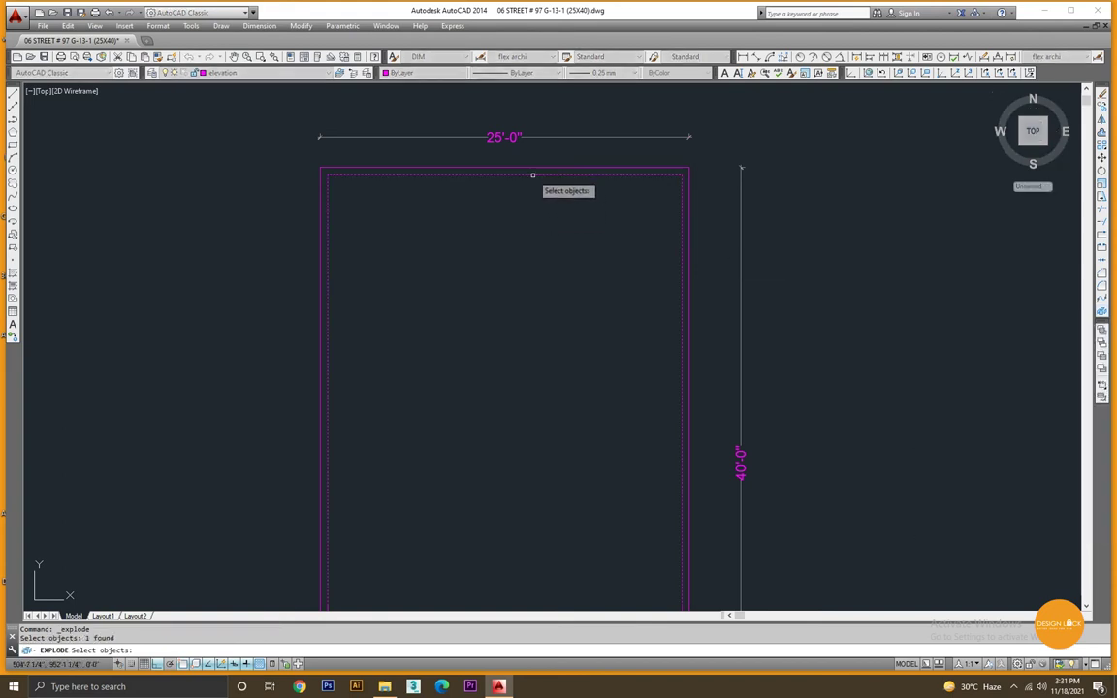
key(Escape)
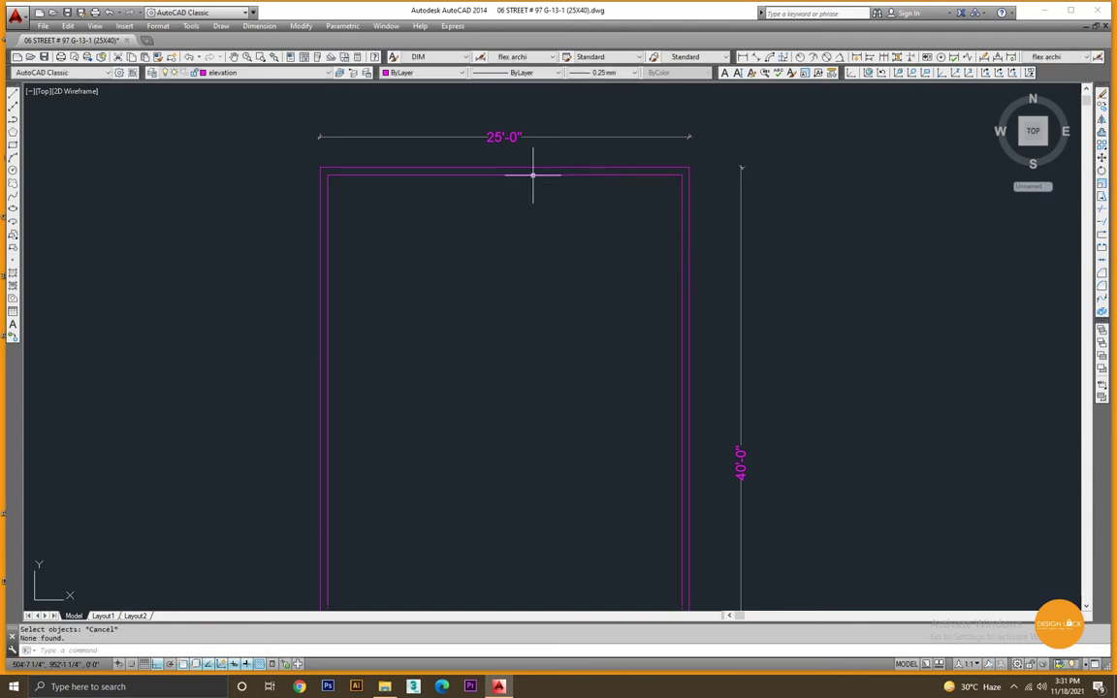
click(531, 174)
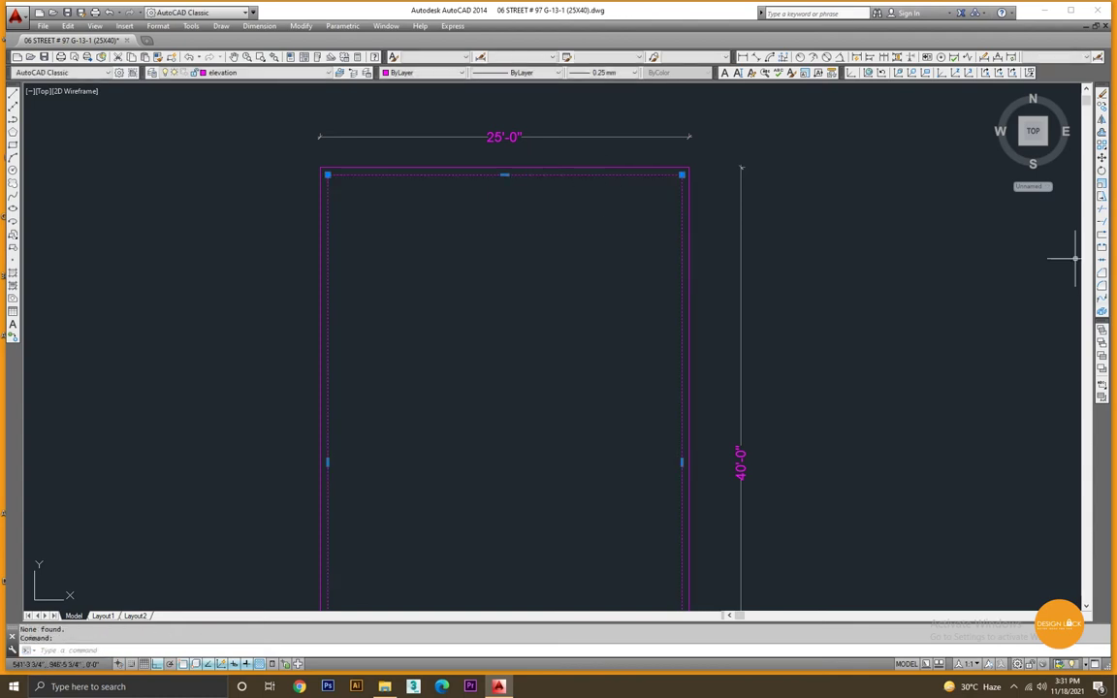
click(1101, 312)
key(Escape)
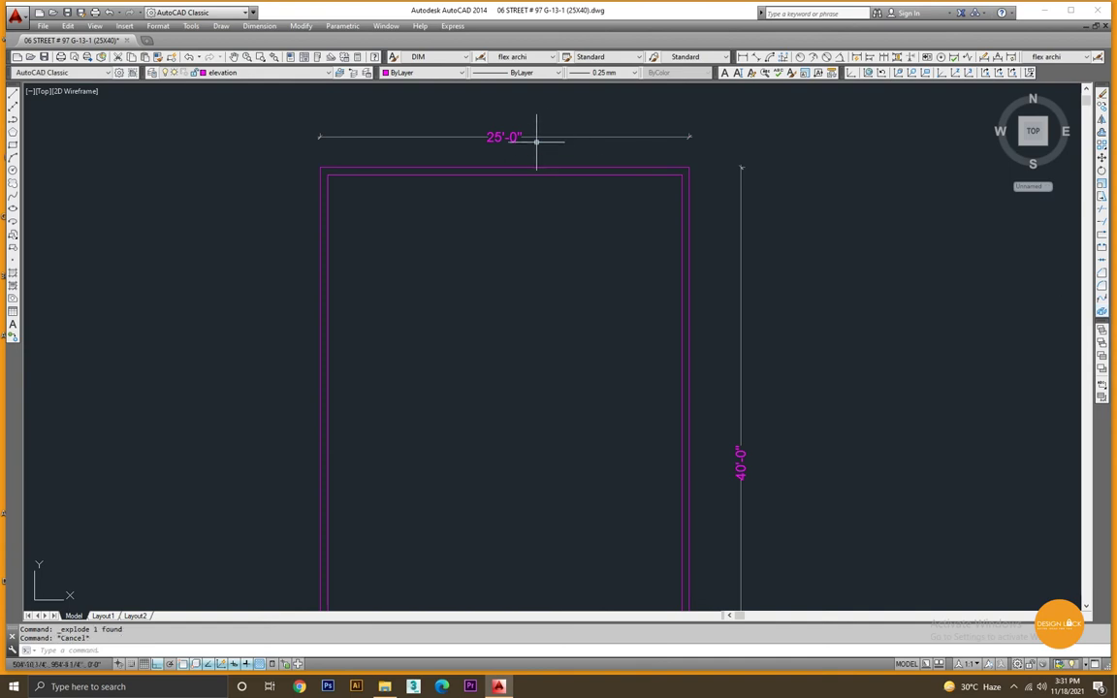
click(530, 174)
click(537, 181)
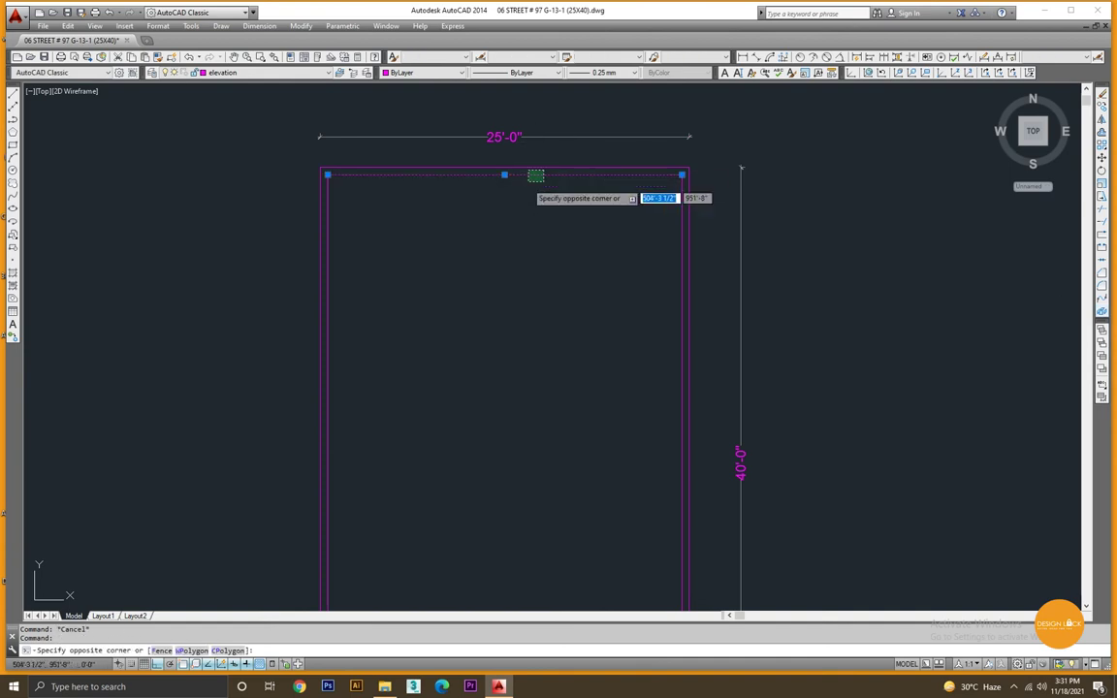
key(Escape)
click(682, 229)
key(Escape)
click(695, 232)
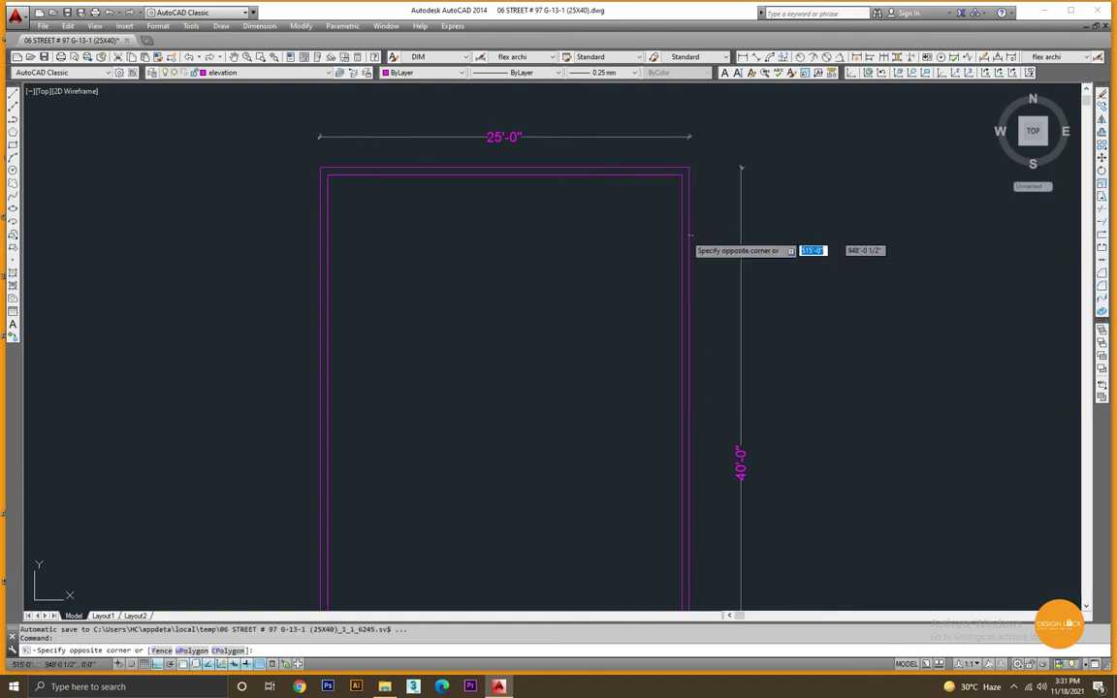
click(683, 234)
key(Escape)
click(582, 175)
text(o)
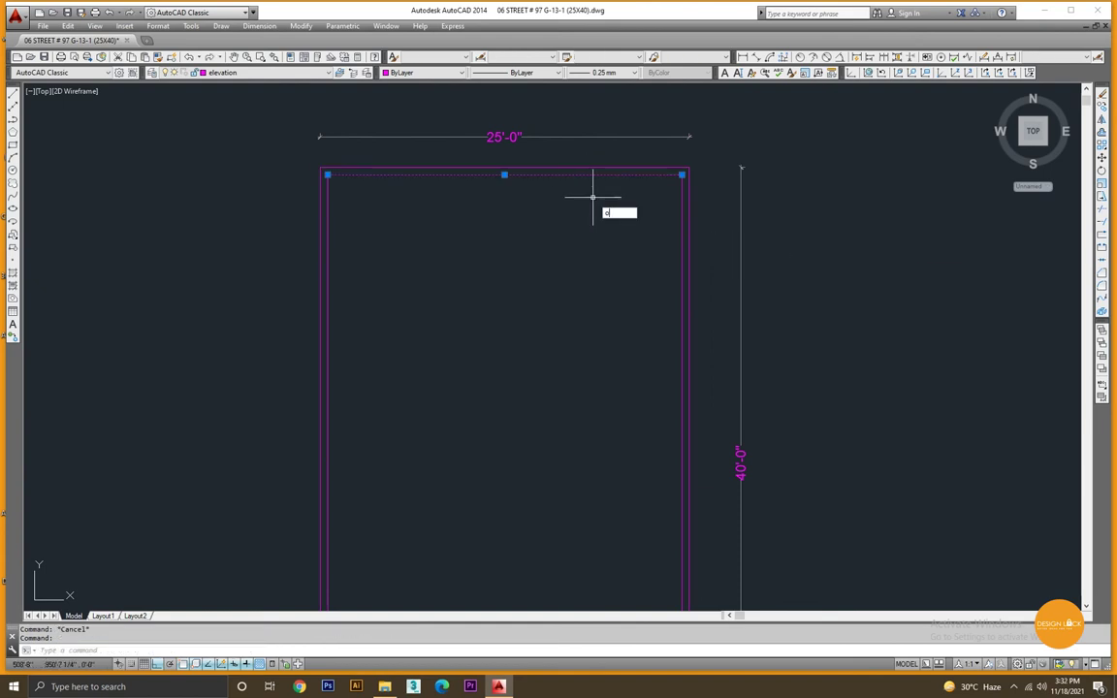
Offset the inner top edge 5' downward to mark the rear lawn strip.
key(Return)
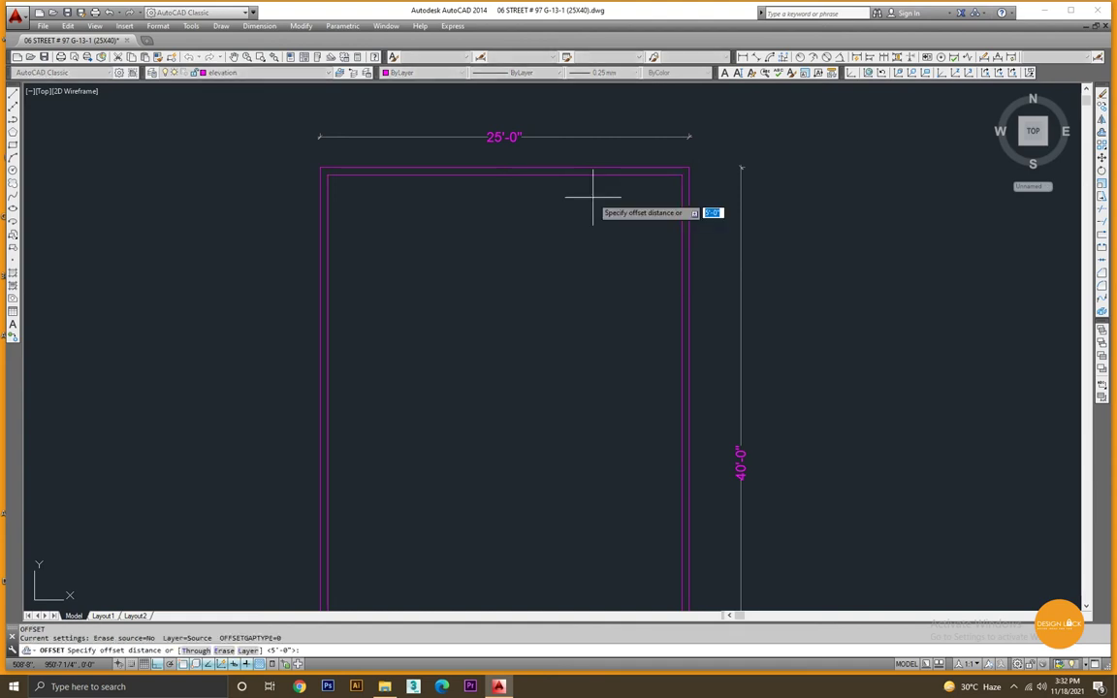
text(5')
key(Return)
click(592, 175)
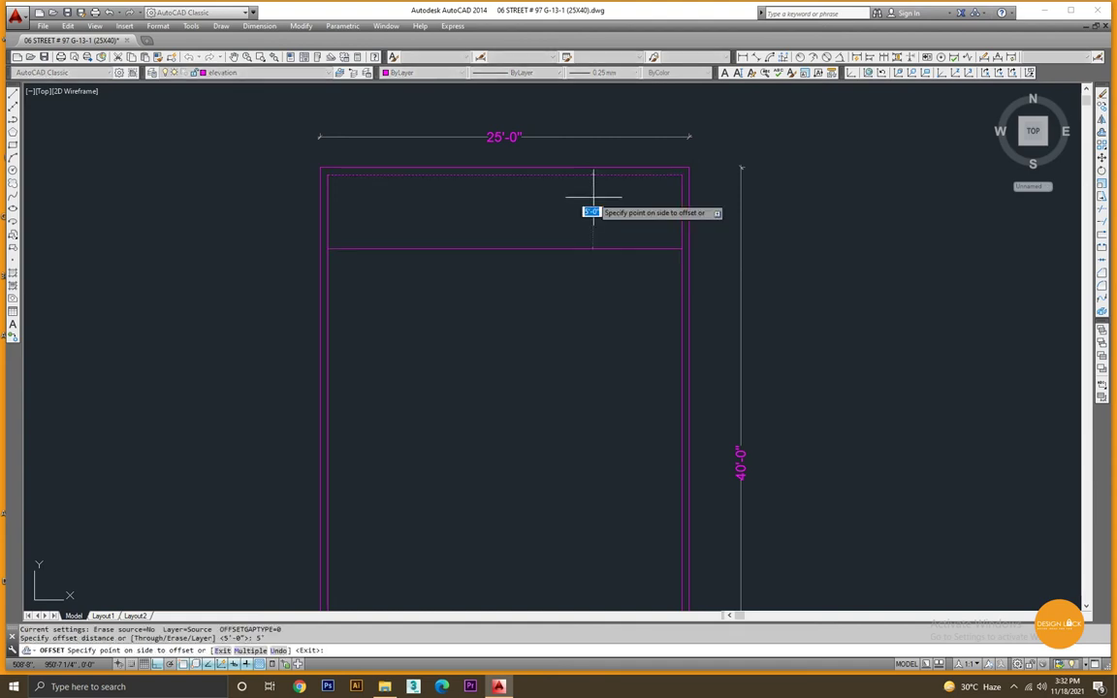
click(572, 233)
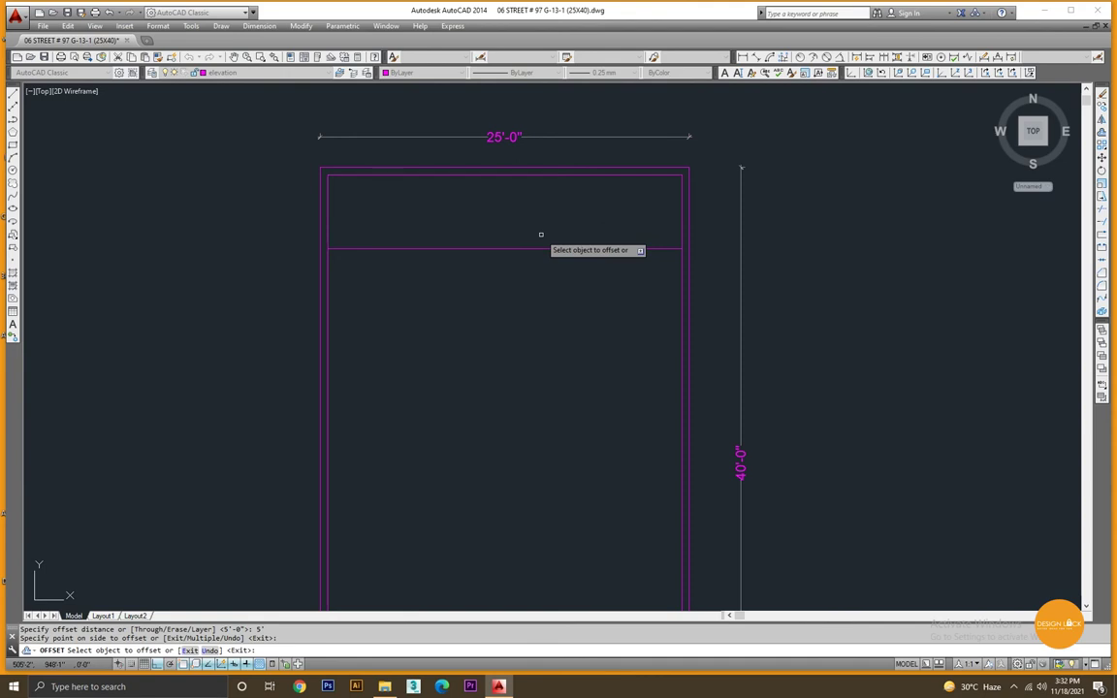
Offset the new rear lawn line 6" further down to form the wall.
key(Return)
key(Return)
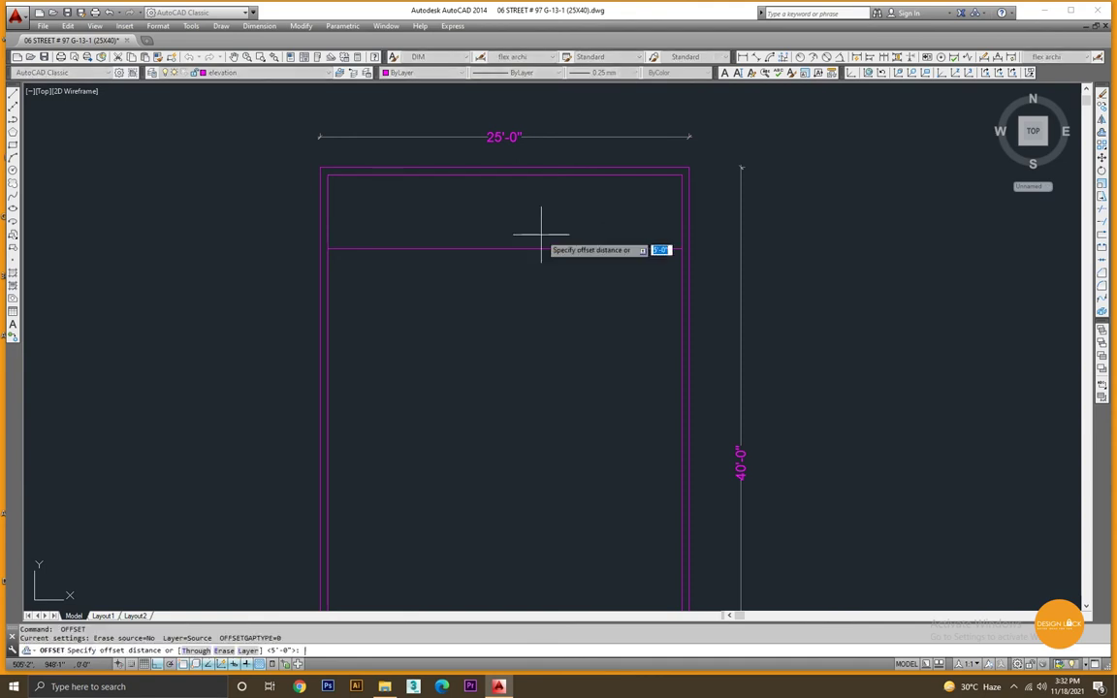
text(6)
key(Return)
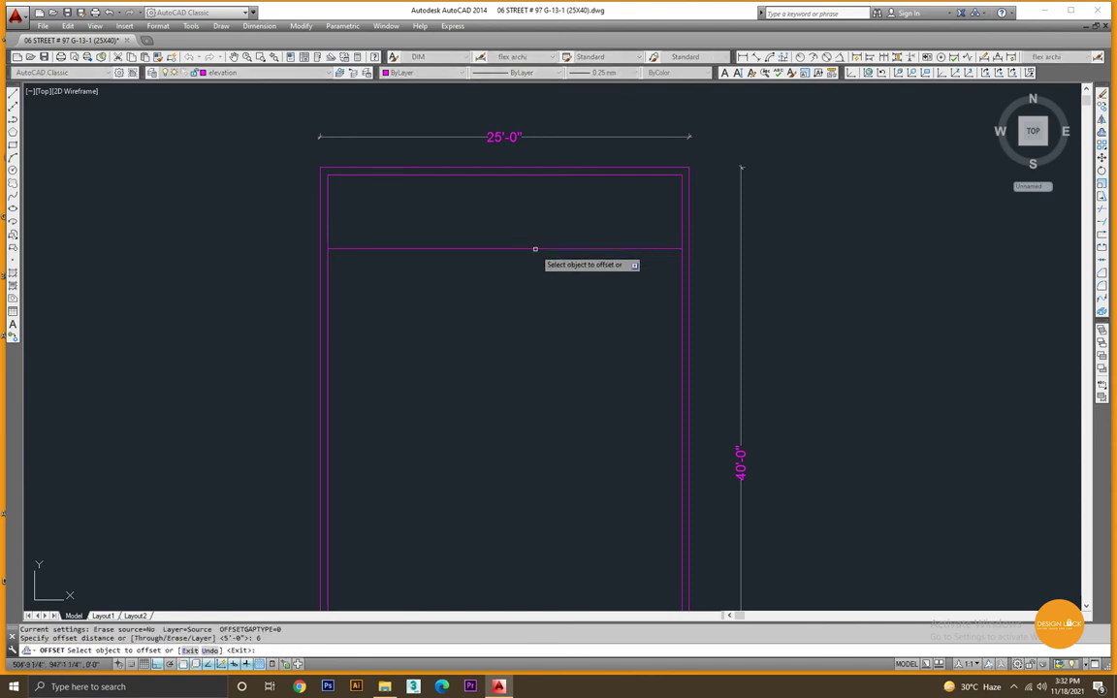
click(538, 249)
click(540, 278)
key(Escape)
scroll(455, 290, down, 5)
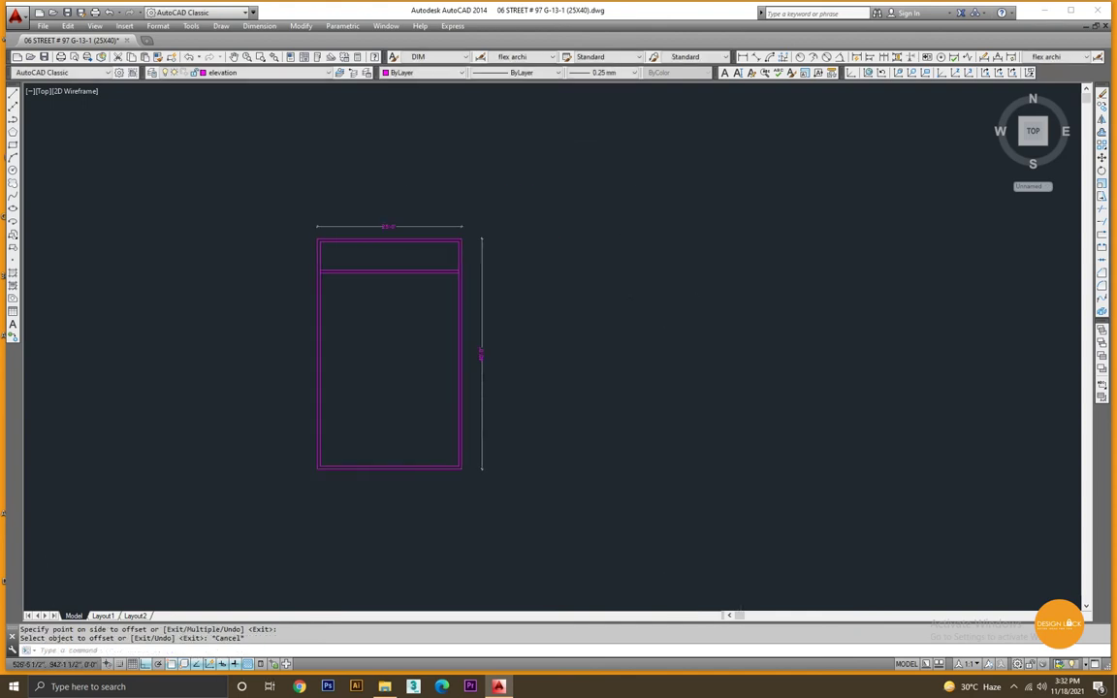
Zoom out to the full sheet and centre on the reference plan's bedroom area.
scroll(339, 260, up, 5)
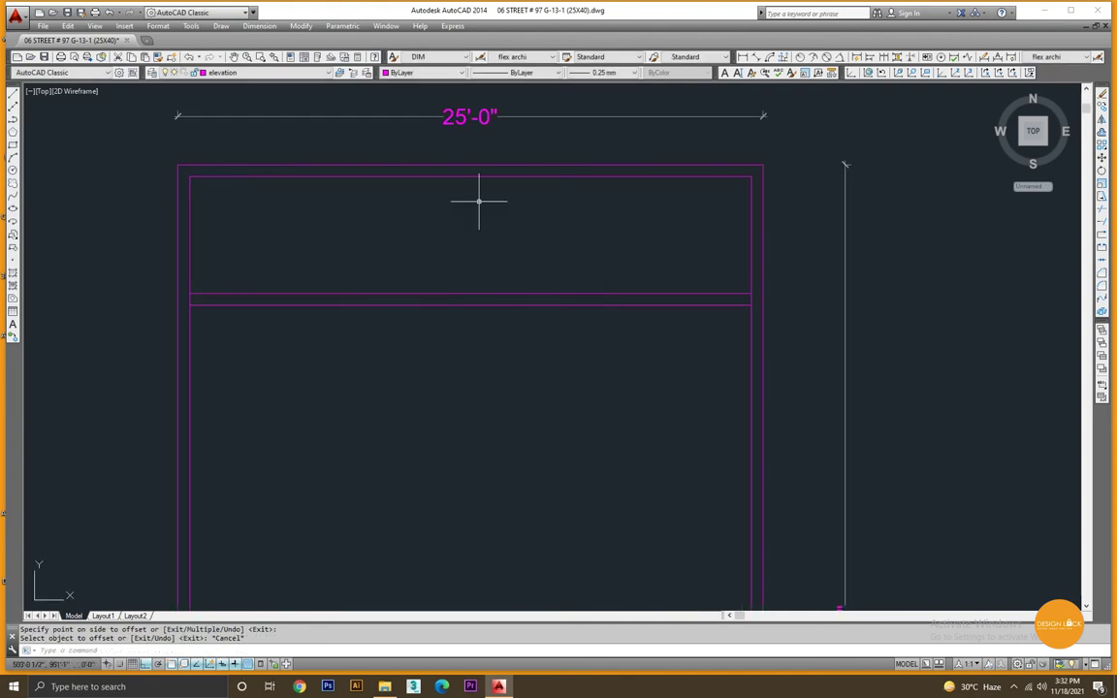
scroll(523, 203, down, 2)
scroll(528, 205, down, 3)
middle_drag(676, 214, 557, 268)
scroll(558, 268, down, 3)
mouse_move(860, 305)
middle_down()
mouse_move(623, 327)
mouse_move(146, 271)
middle_up()
scroll(514, 393, up, 2)
scroll(514, 393, up, 2)
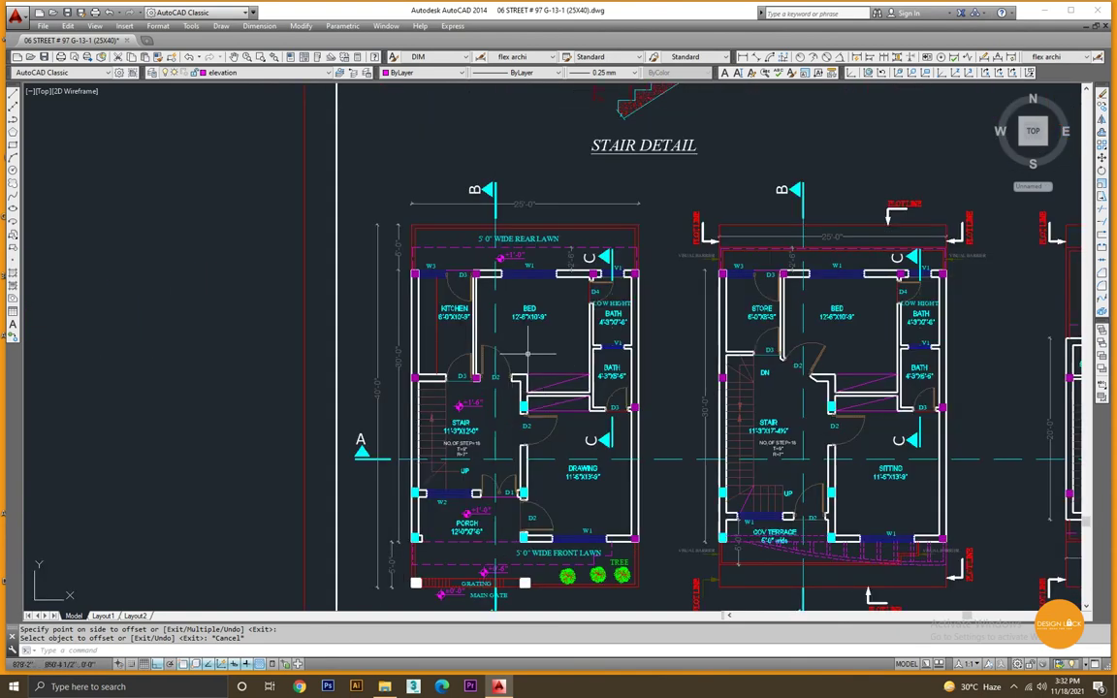
scroll(543, 310, up, 1)
scroll(569, 302, up, 2)
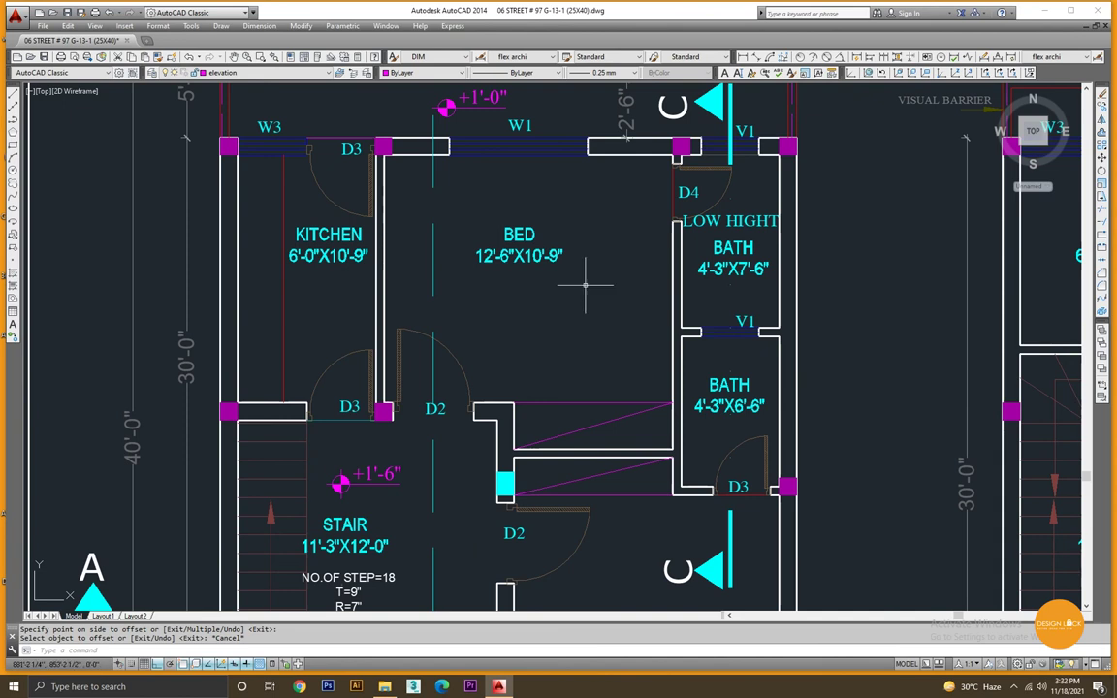
middle_drag(588, 287, 622, 339)
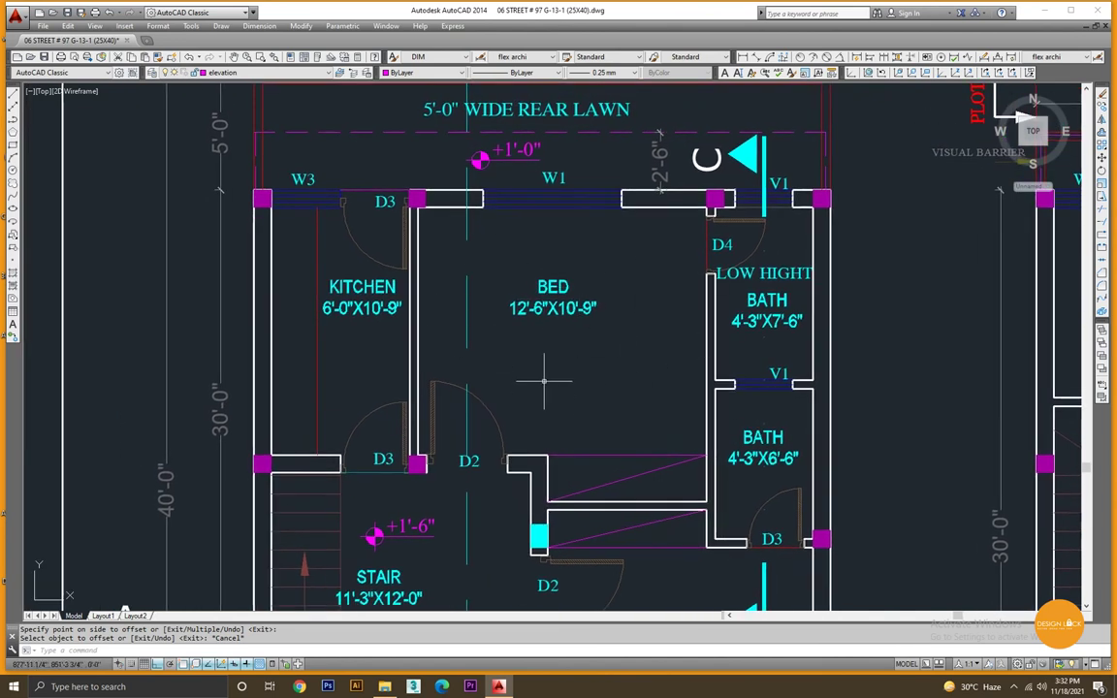
middle_drag(587, 344, 534, 386)
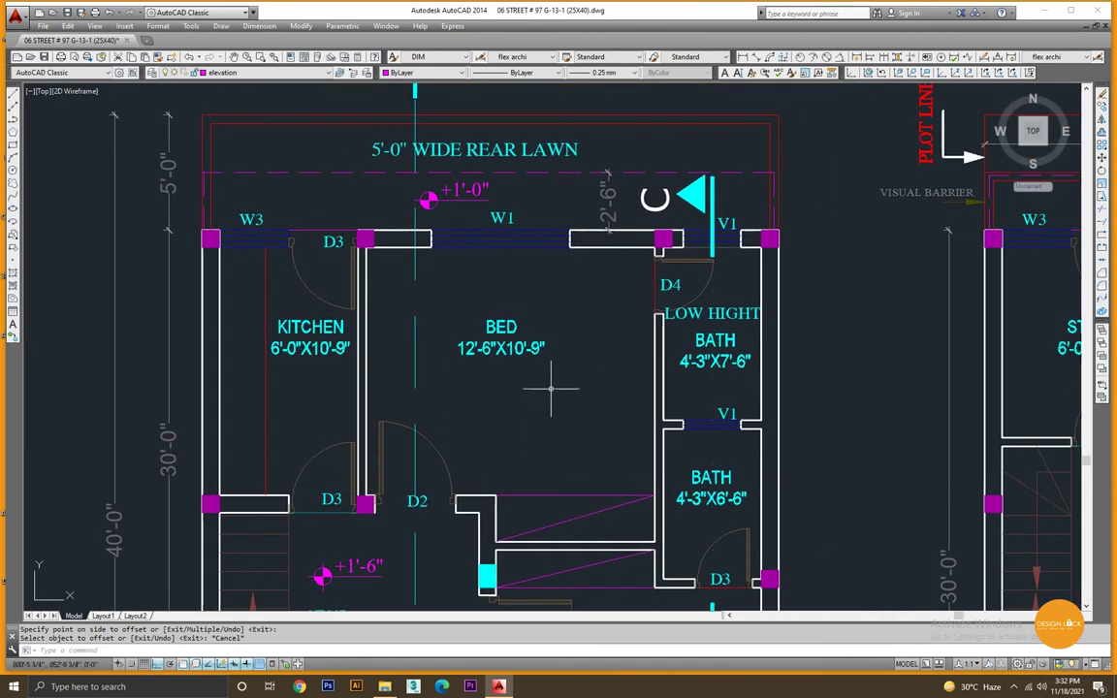
Add a vertical linear dimension down the bedroom from its top wall corner.
text(li)
key(Return)
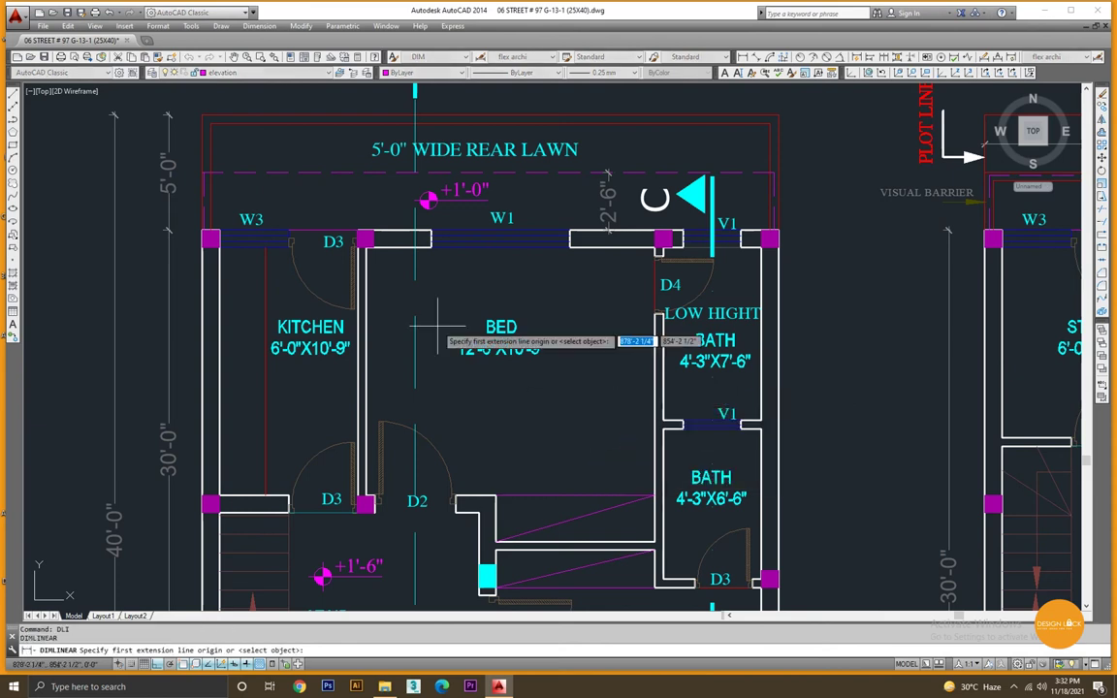
click(428, 247)
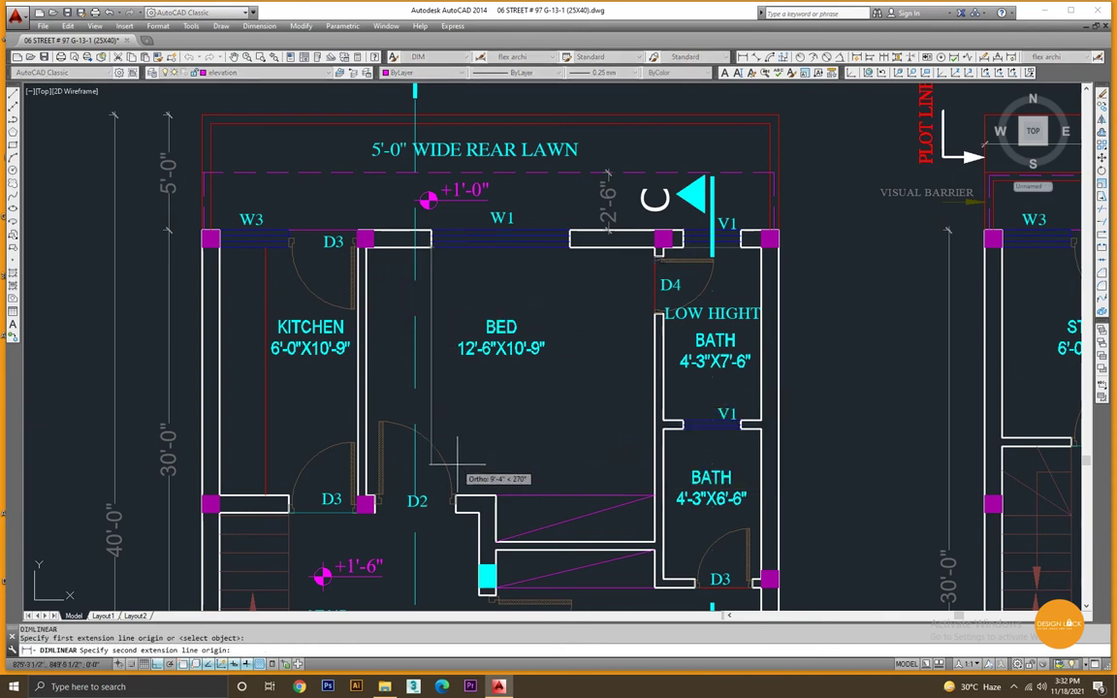
click(456, 498)
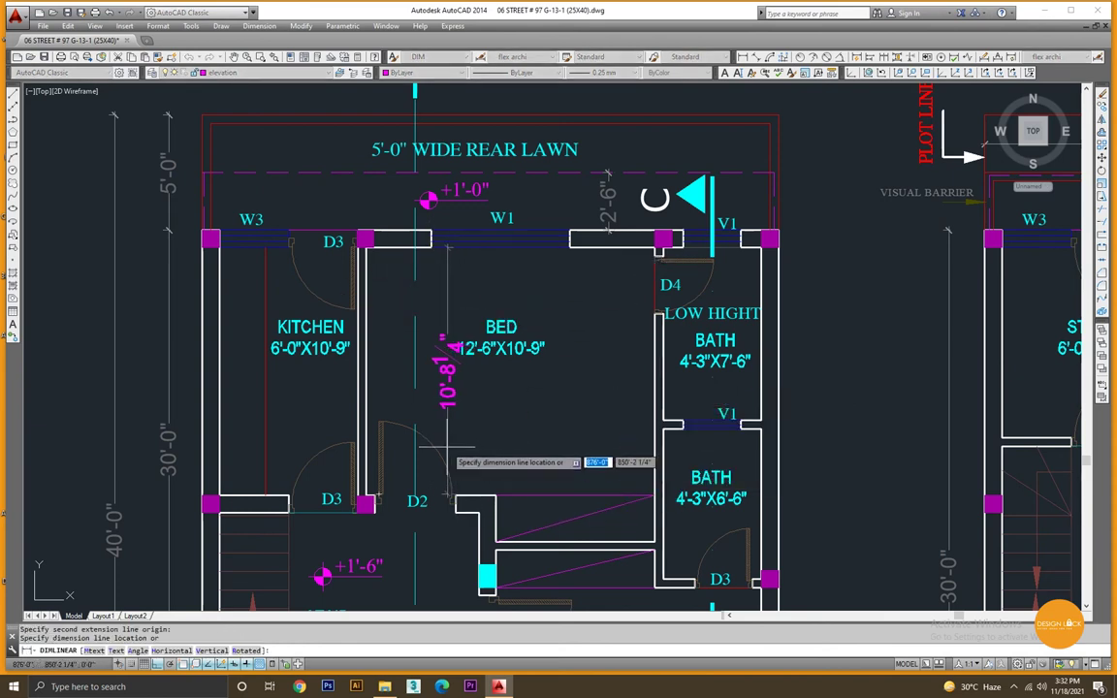
click(581, 454)
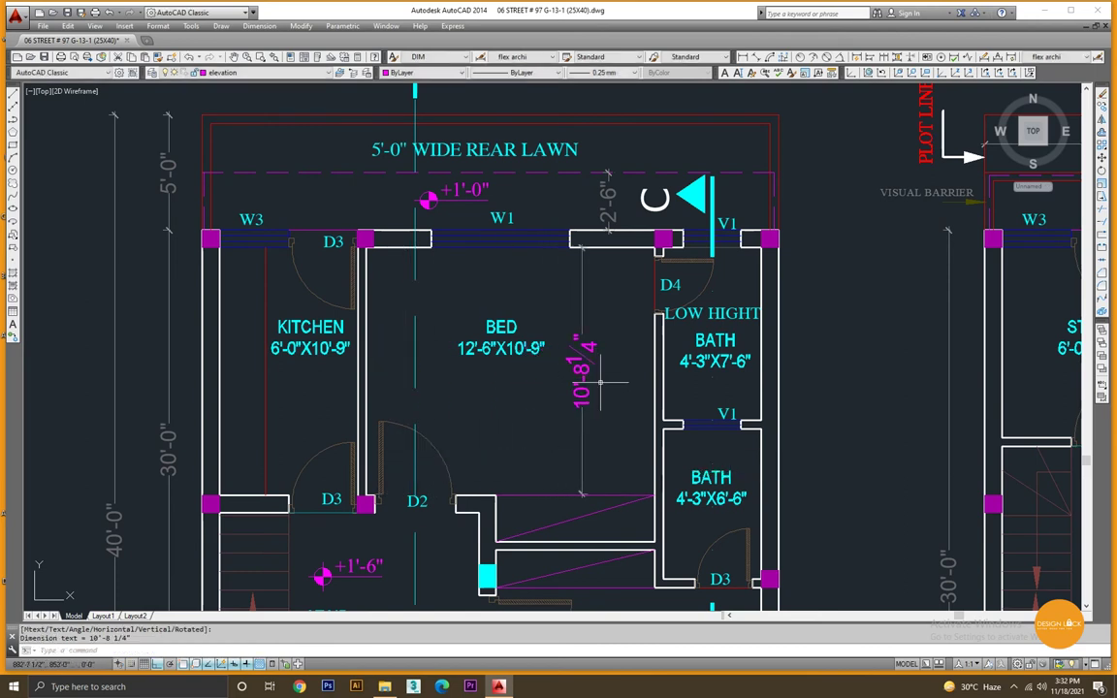
scroll(594, 255, up, 3)
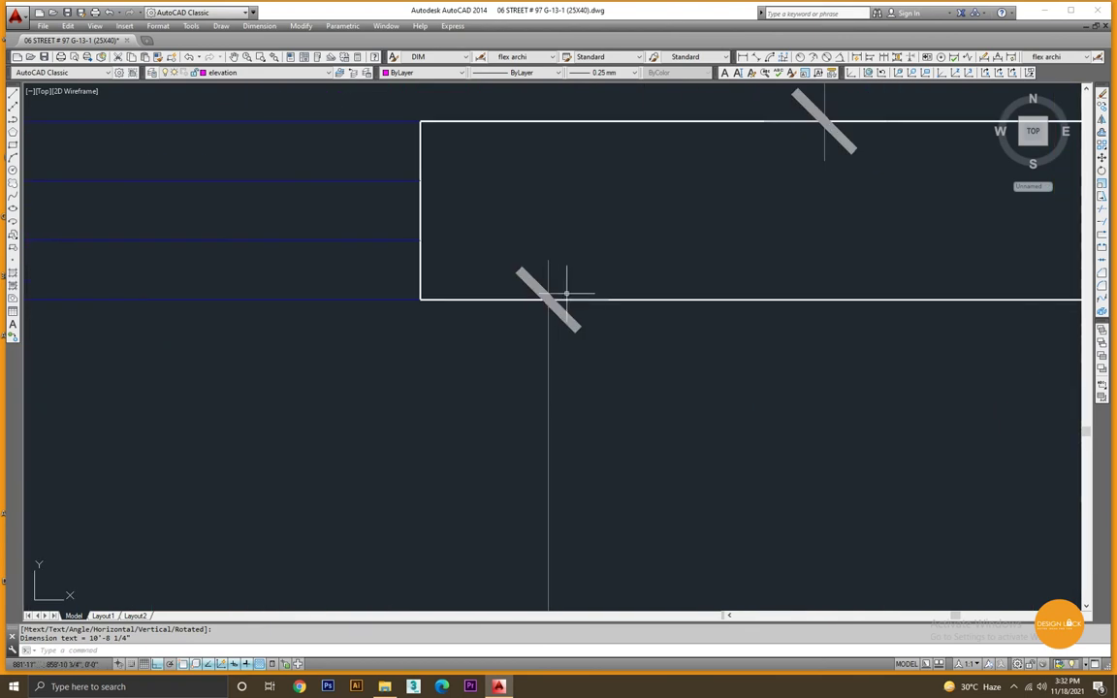
scroll(572, 295, up, 2)
scroll(588, 354, down, 5)
Grip-stretch the dimension's lower end to the wall corner so it reads 10'-9".
middle_drag(591, 496, 582, 421)
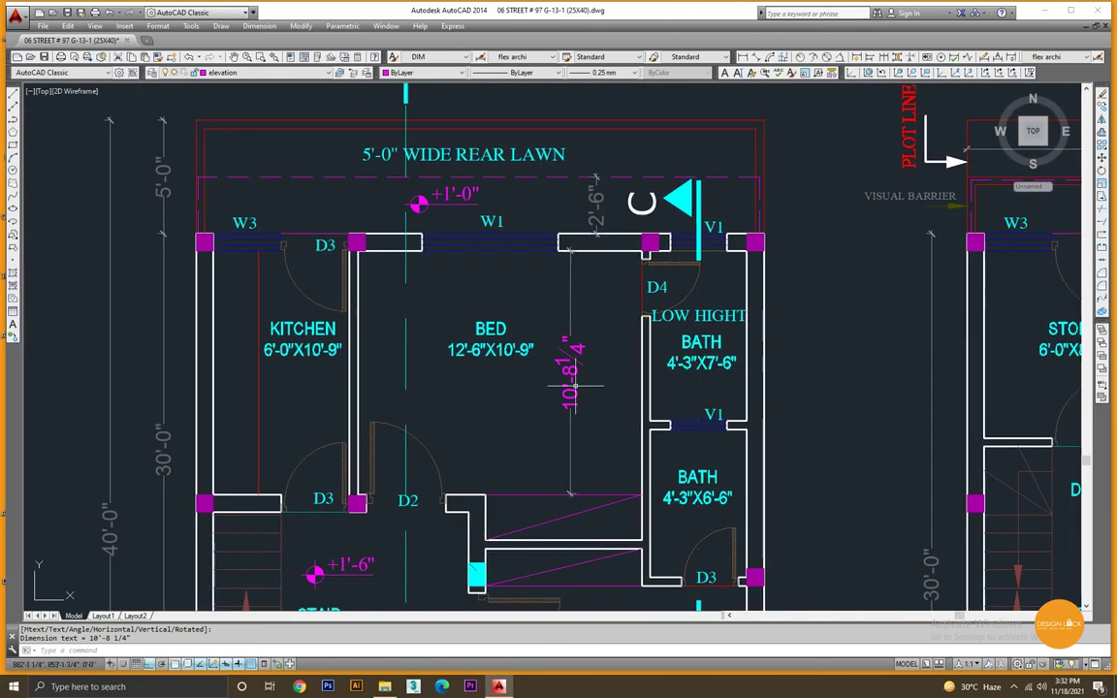
scroll(562, 491, up, 3)
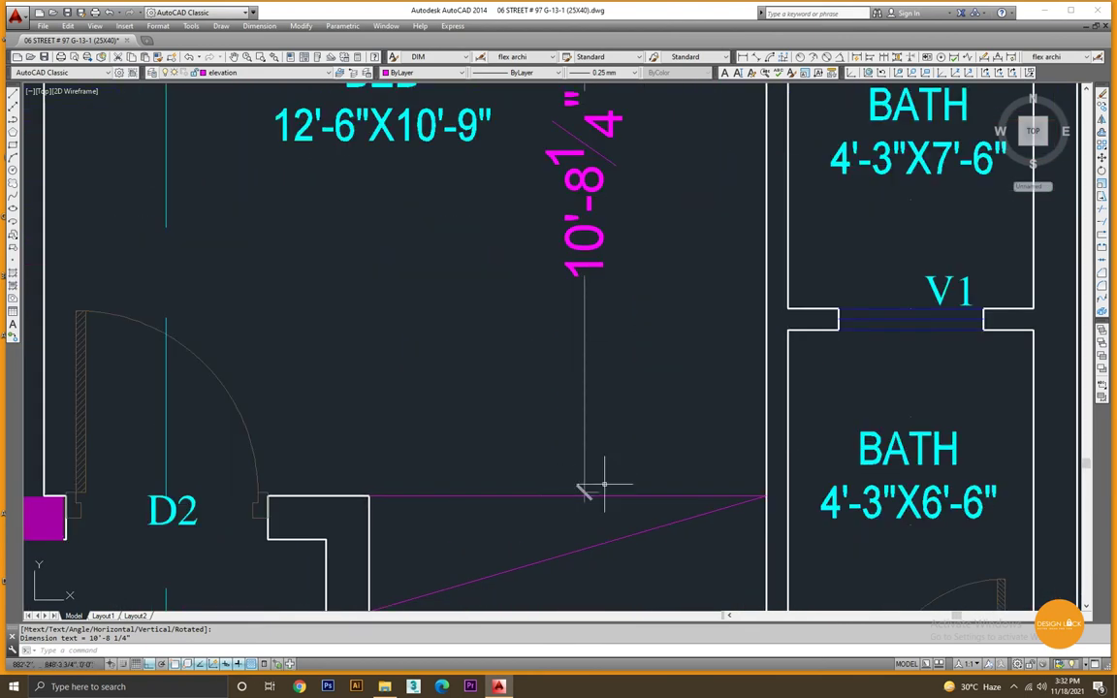
click(574, 480)
scroll(291, 494, up, 4)
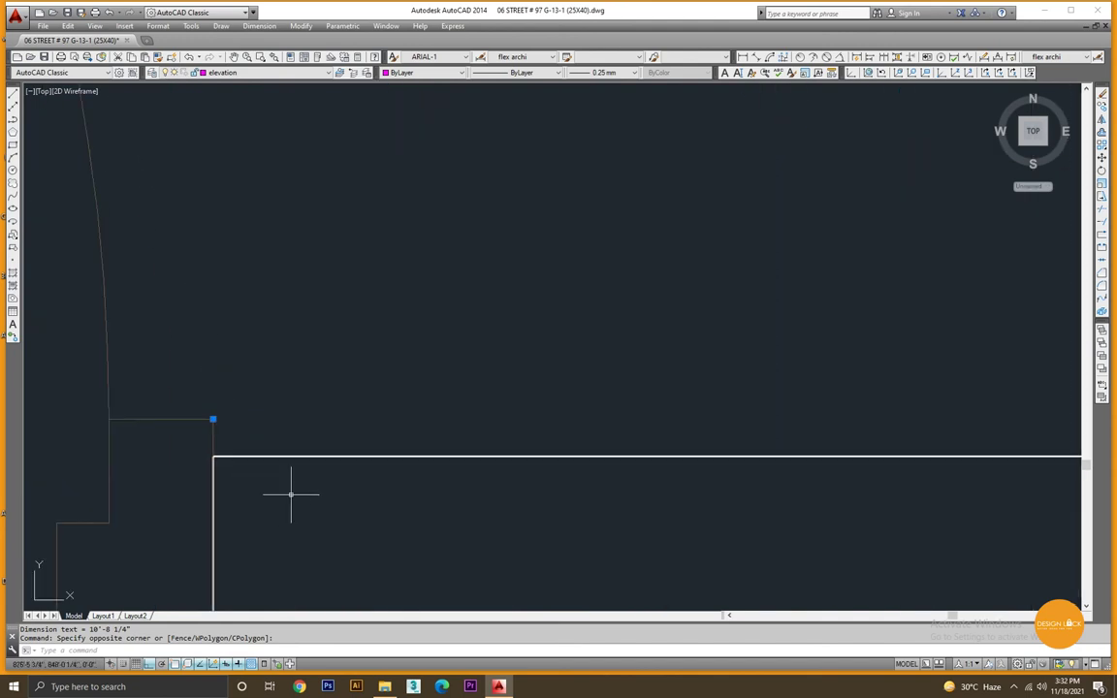
click(213, 456)
scroll(214, 455, down, 6)
key(Escape)
scroll(371, 385, up, 2)
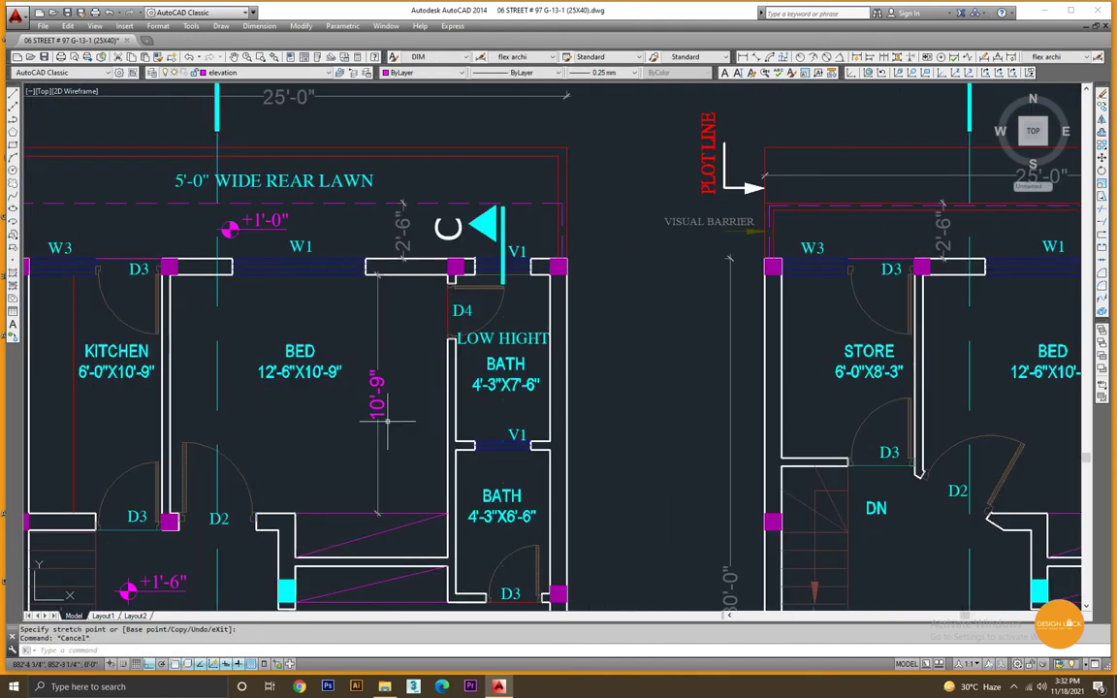
Dimension the bedroom width as 12'-6" with DLI.
middle_drag(378, 408, 475, 400)
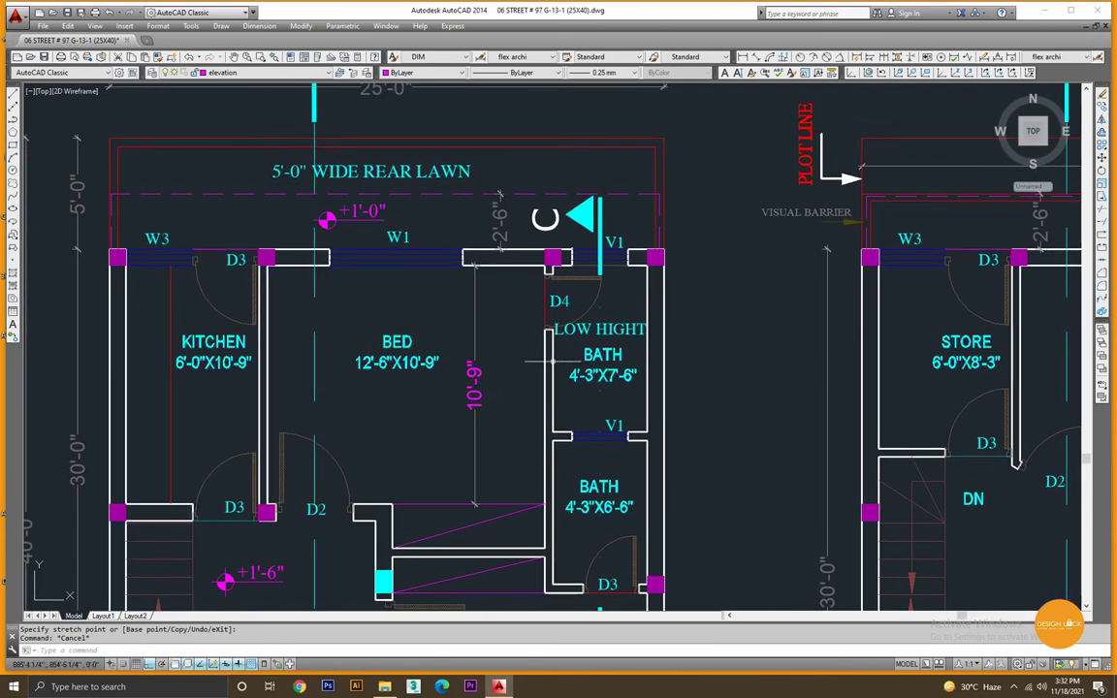
text(dli)
key(Return)
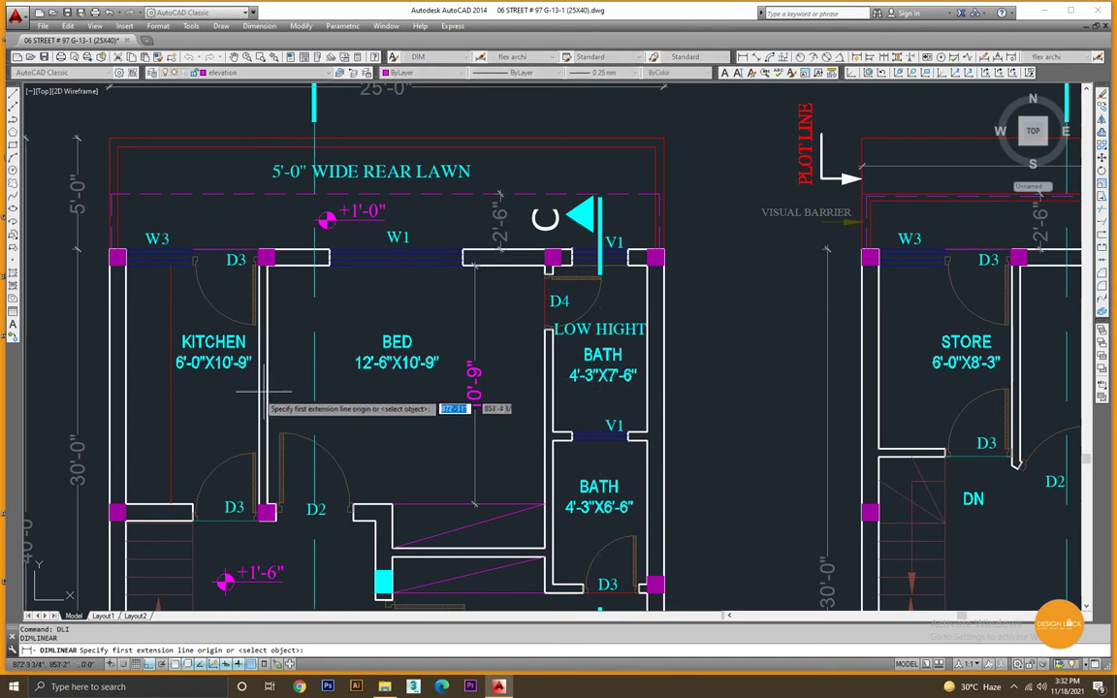
click(269, 386)
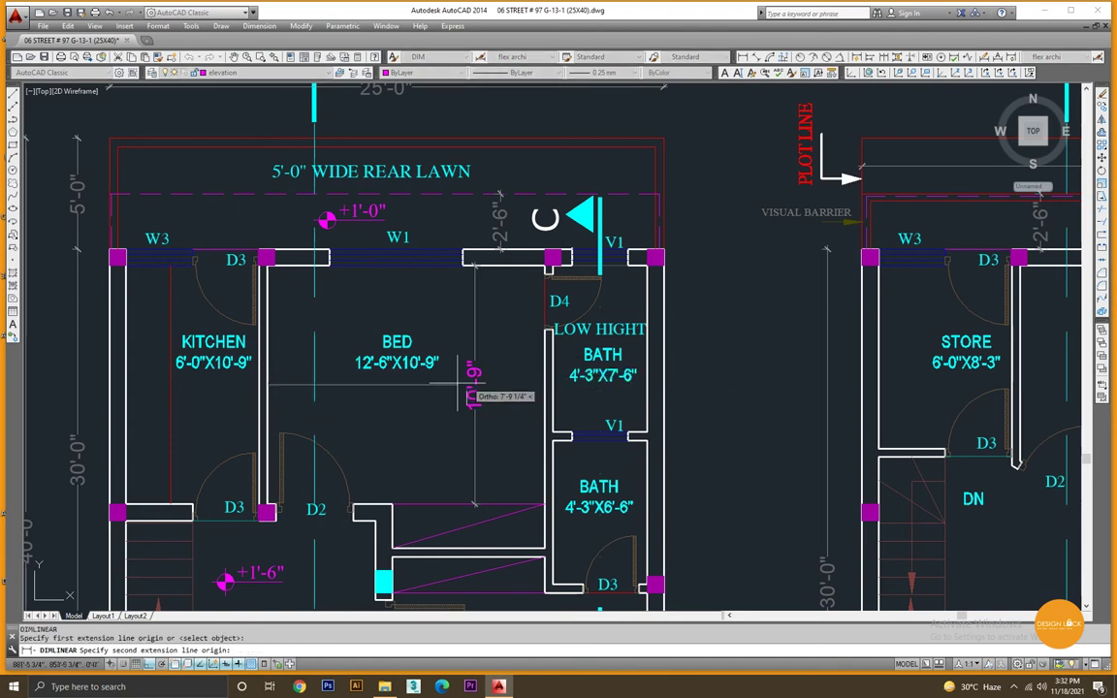
click(545, 385)
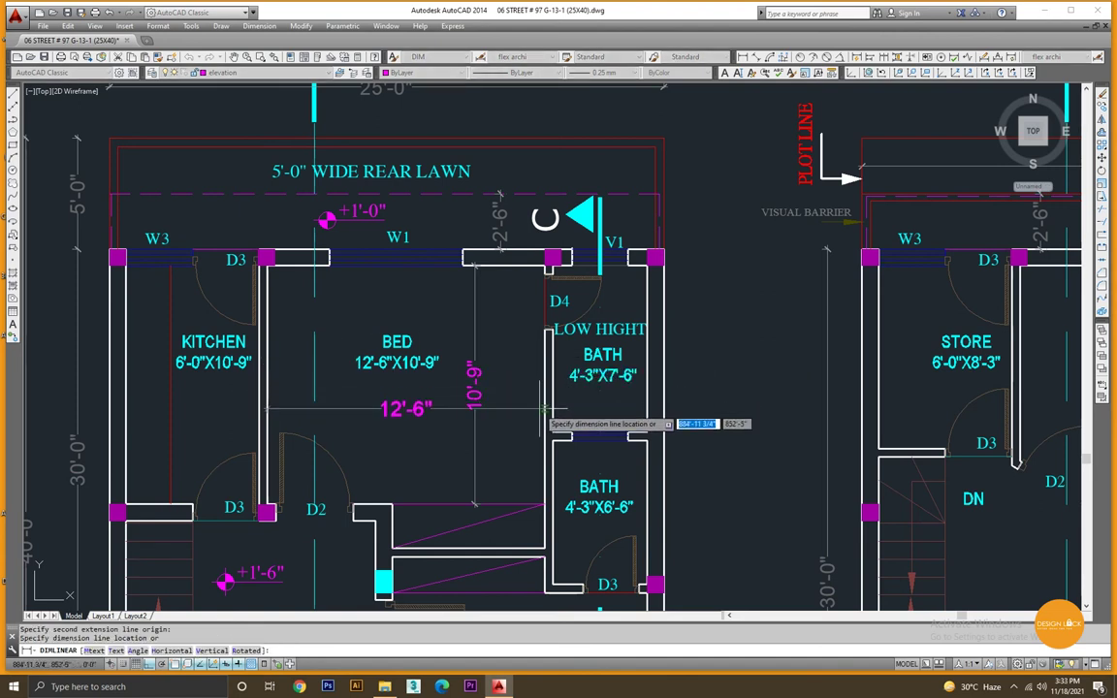
click(407, 409)
Dimension the kitchen width as 6'-0" between its left and right walls.
middle_drag(407, 409, 557, 394)
middle_drag(362, 389, 399, 381)
scroll(400, 381, up, 2)
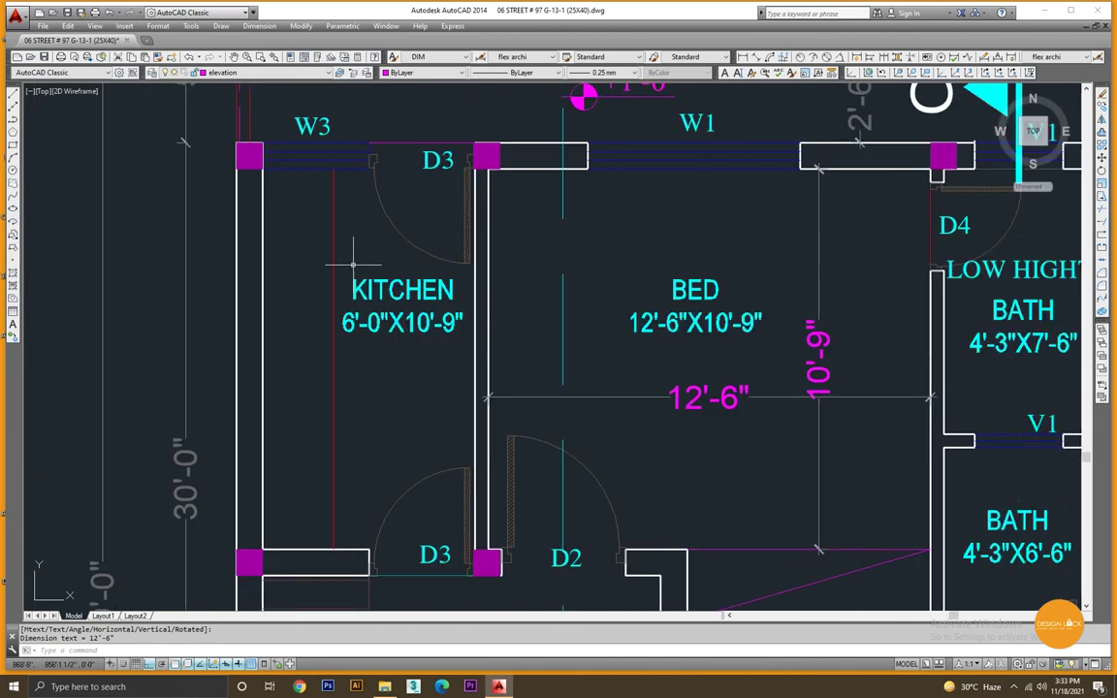
key(Return)
click(262, 345)
click(475, 346)
click(458, 379)
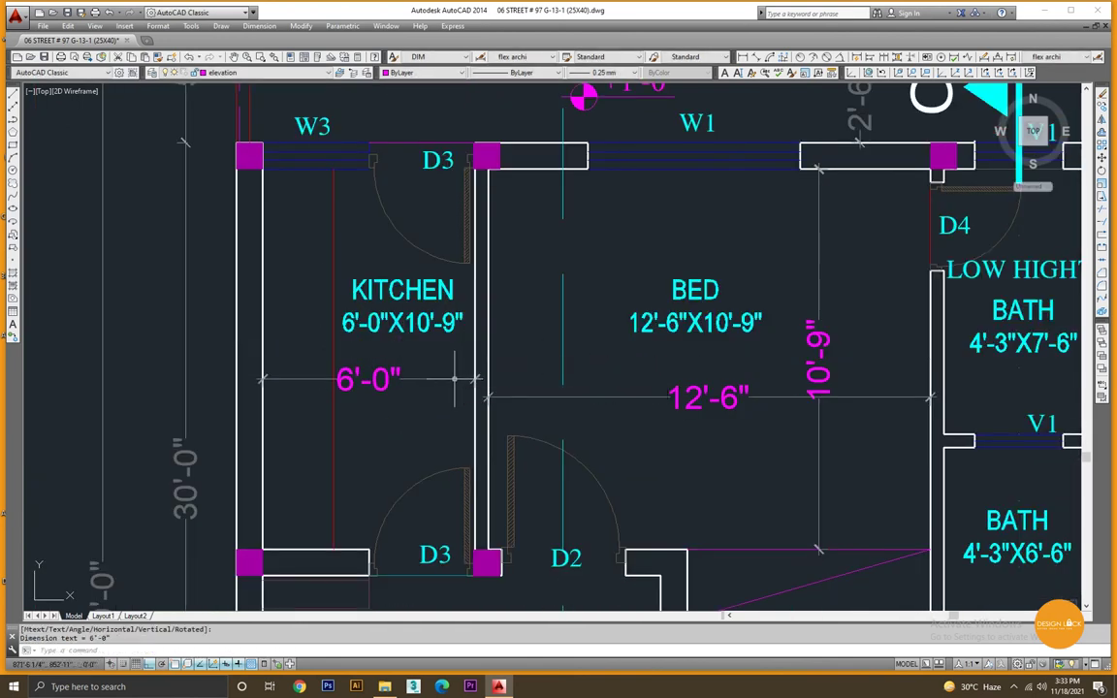
Zoom and pan out to show both the plot and the reference plan.
scroll(456, 378, down, 2)
scroll(456, 378, down, 2)
scroll(463, 376, down, 5)
middle_drag(324, 319, 587, 319)
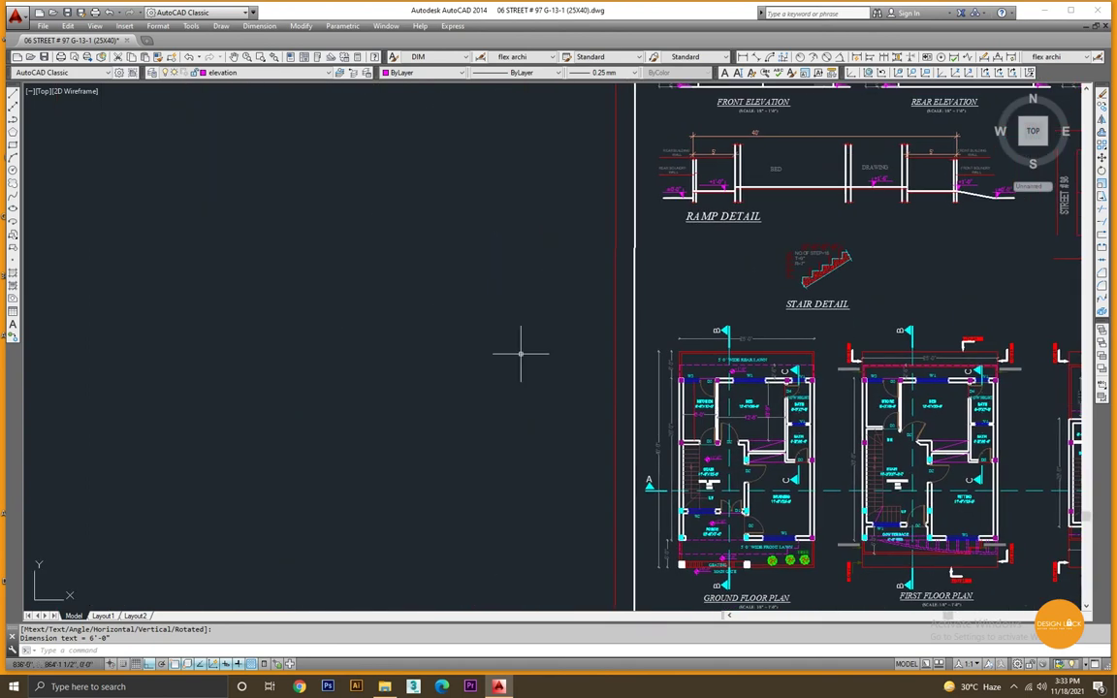
scroll(287, 296, down, 2)
scroll(666, 396, up, 5)
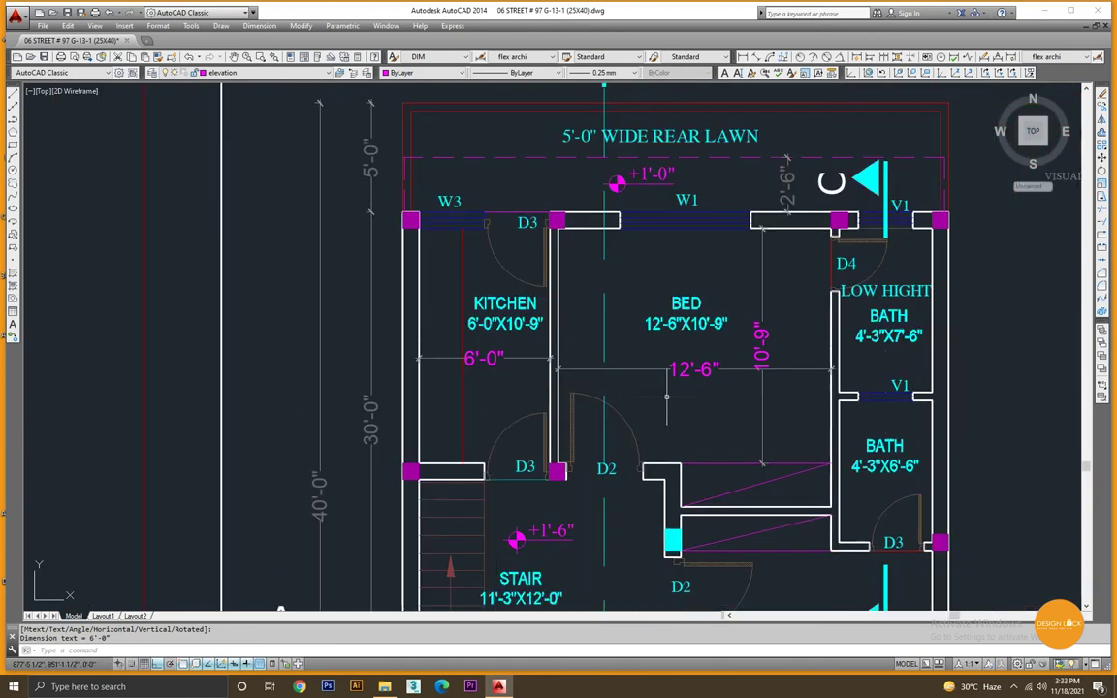
scroll(511, 336, down, 5)
middle_drag(304, 314, 550, 367)
scroll(369, 321, down, 3)
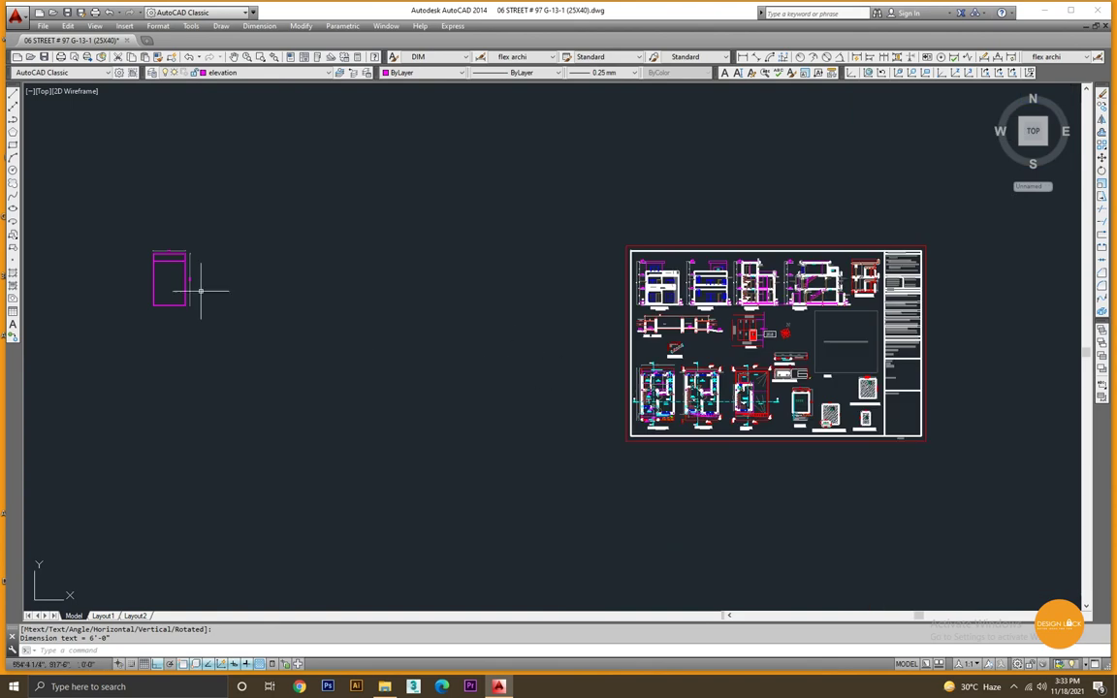
Offset the rear strip line 10'-9" down to start the lower cross wall.
scroll(156, 261, up, 5)
middle_drag(241, 274, 334, 293)
key(Escape)
click(407, 200)
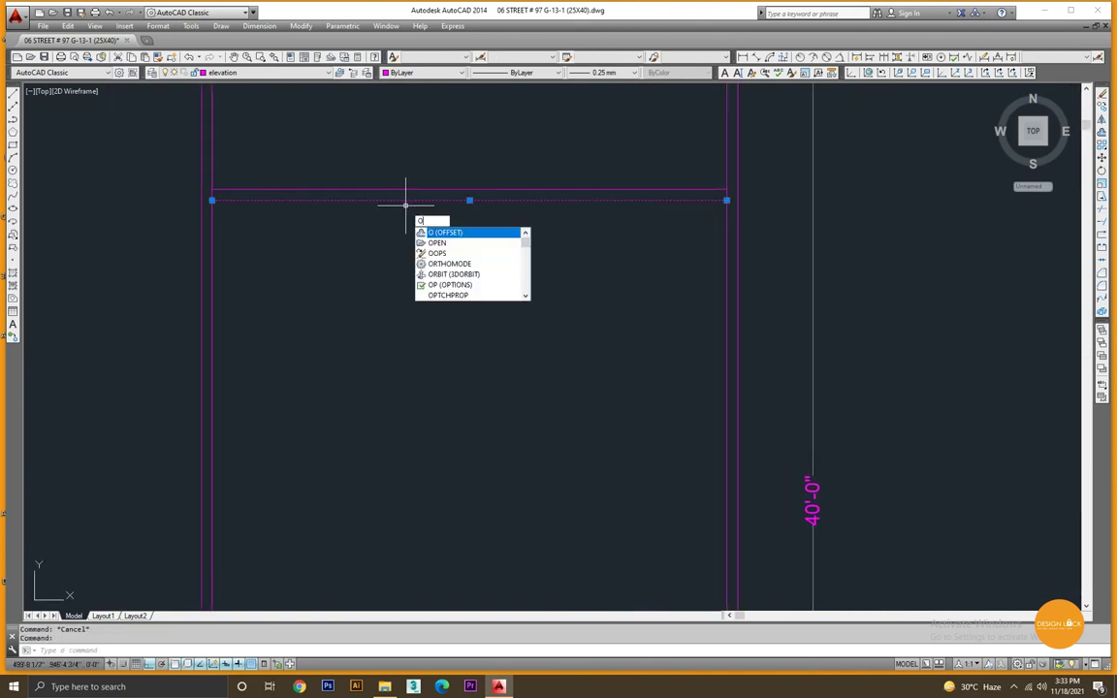
key(Return)
text(10'-9")
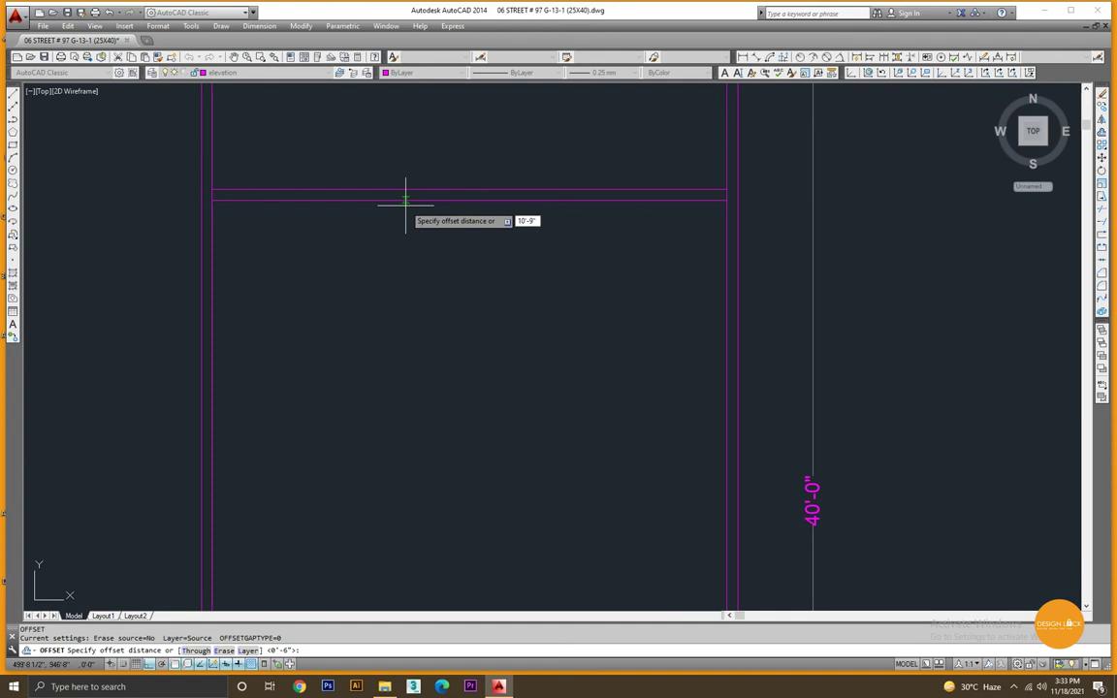
key(Return)
click(406, 200)
click(458, 319)
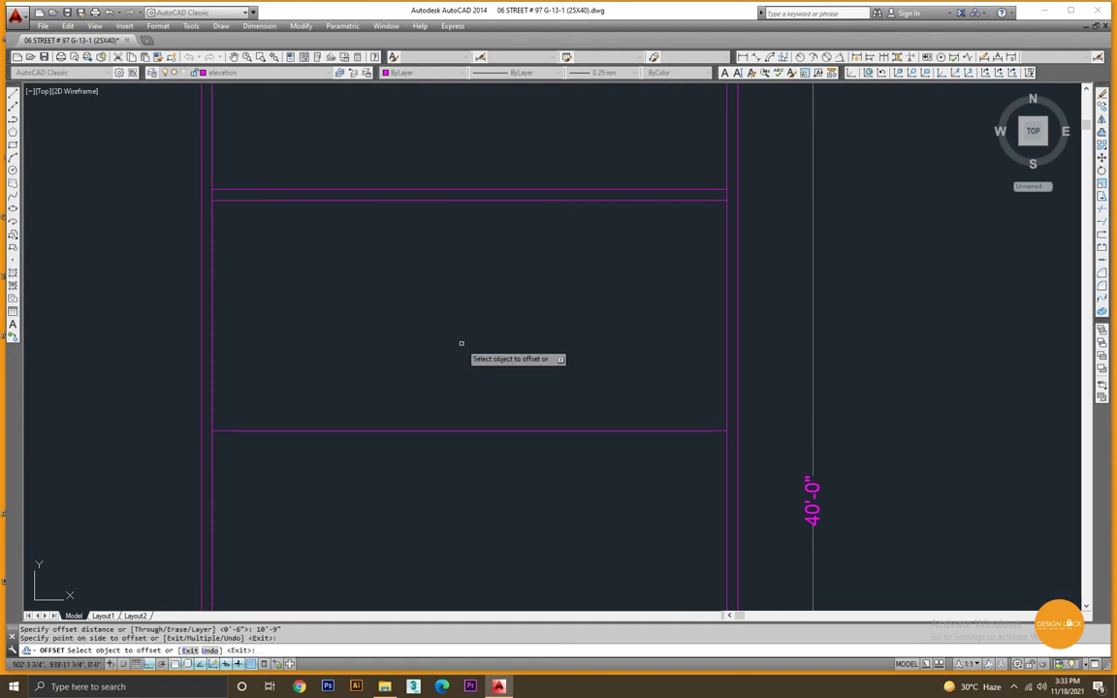
Offset that new line 6" further down to give the cross wall its thickness.
key(Return)
key(Return)
text(6)
key(Return)
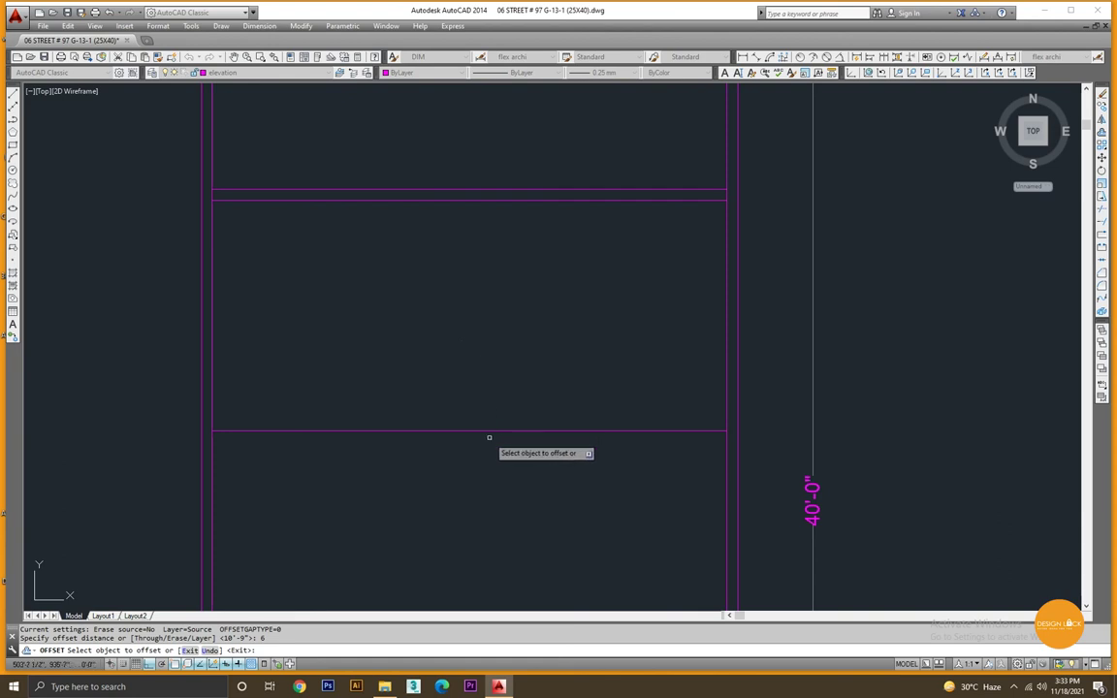
click(489, 431)
click(485, 442)
key(Escape)
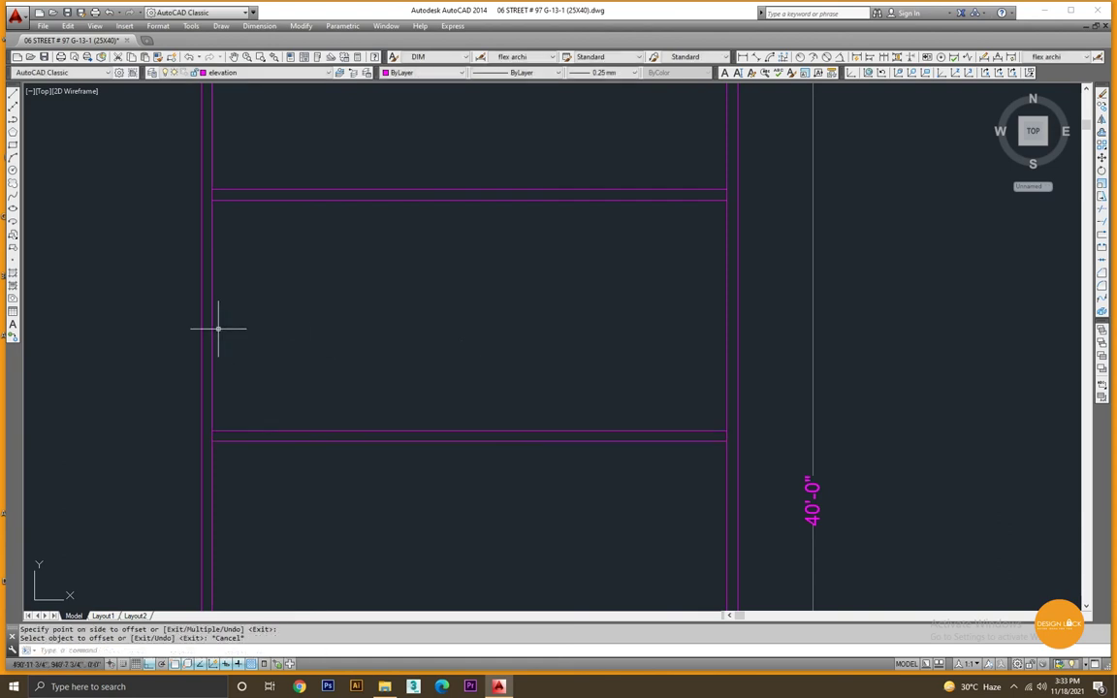
Offset the inner left wall 6'-0" right, then 6" more for the kitchen partition.
click(212, 330)
key(Return)
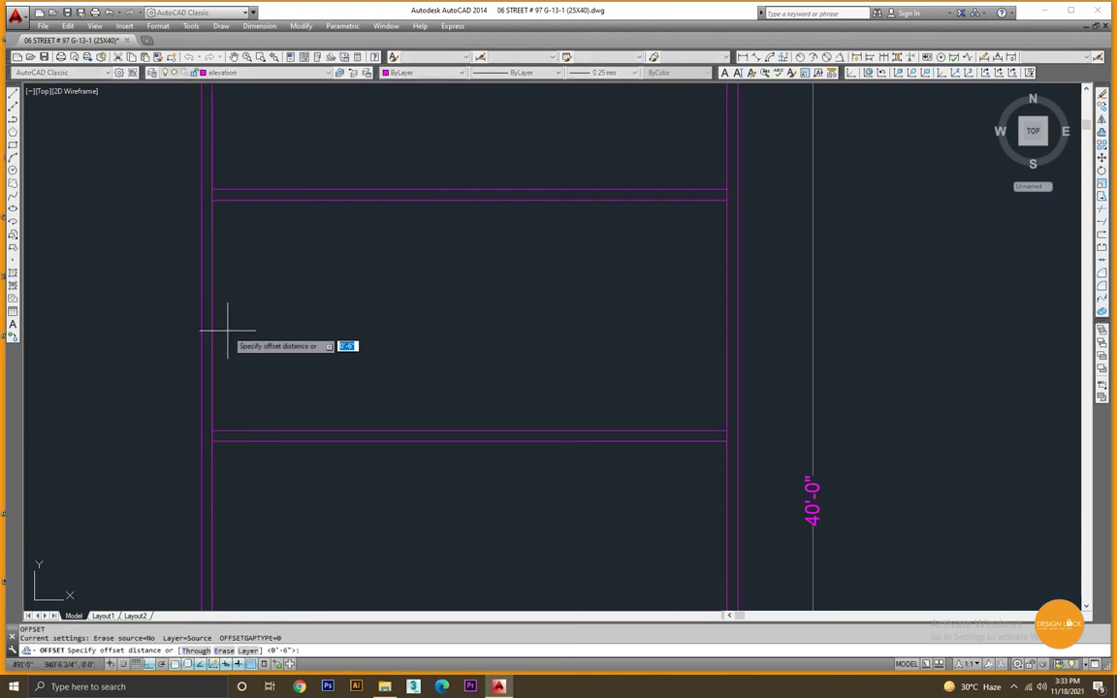
text(6)
key(Return)
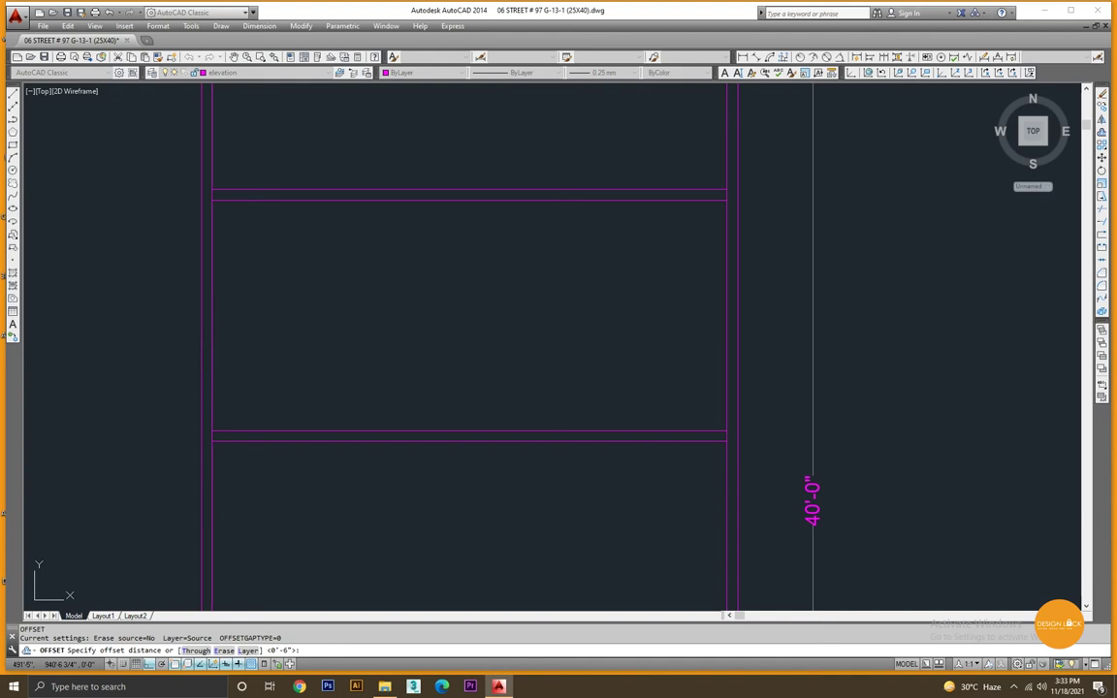
click(214, 331)
click(249, 331)
key(Return)
key(Return)
text(6)
key(Return)
click(342, 354)
click(376, 361)
key(Escape)
Trim the partition lines sticking out above and below the room band.
key(Escape)
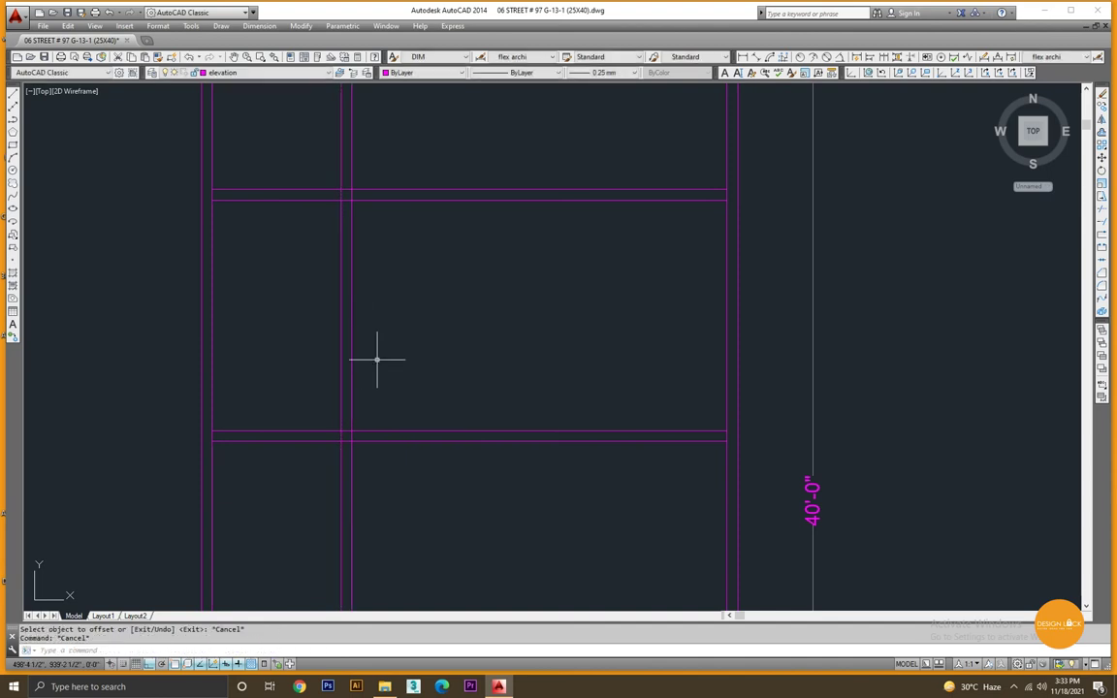
text(tr)
key(Return)
key(Return)
key(Escape)
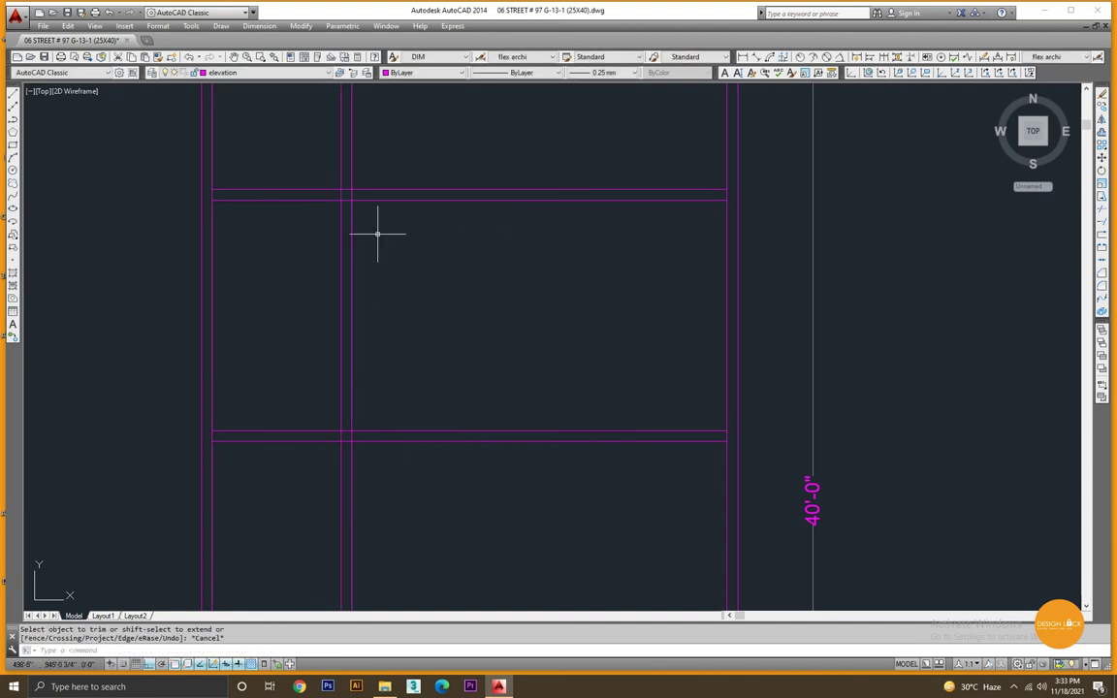
text(r)
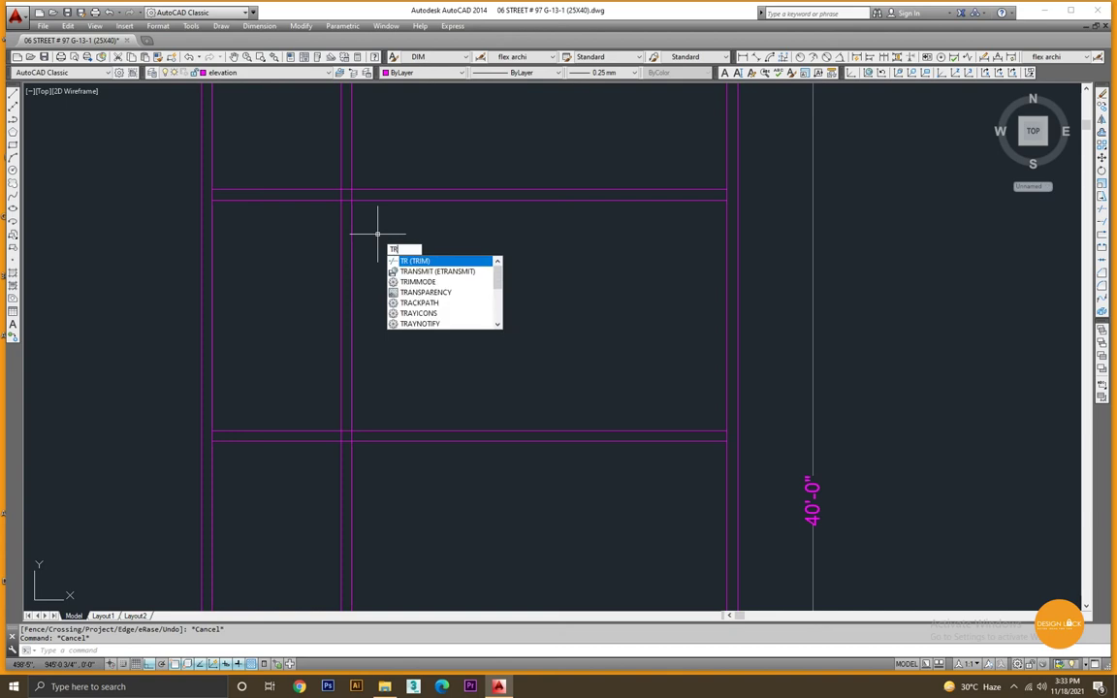
key(Return)
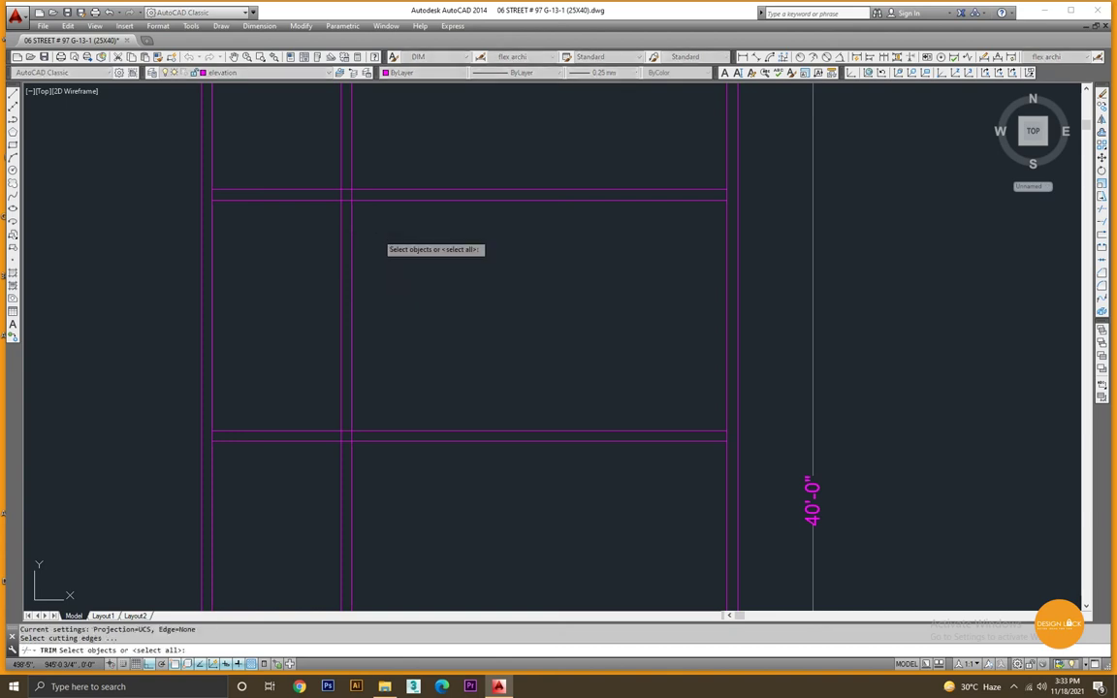
key(Return)
drag(367, 163, 321, 152)
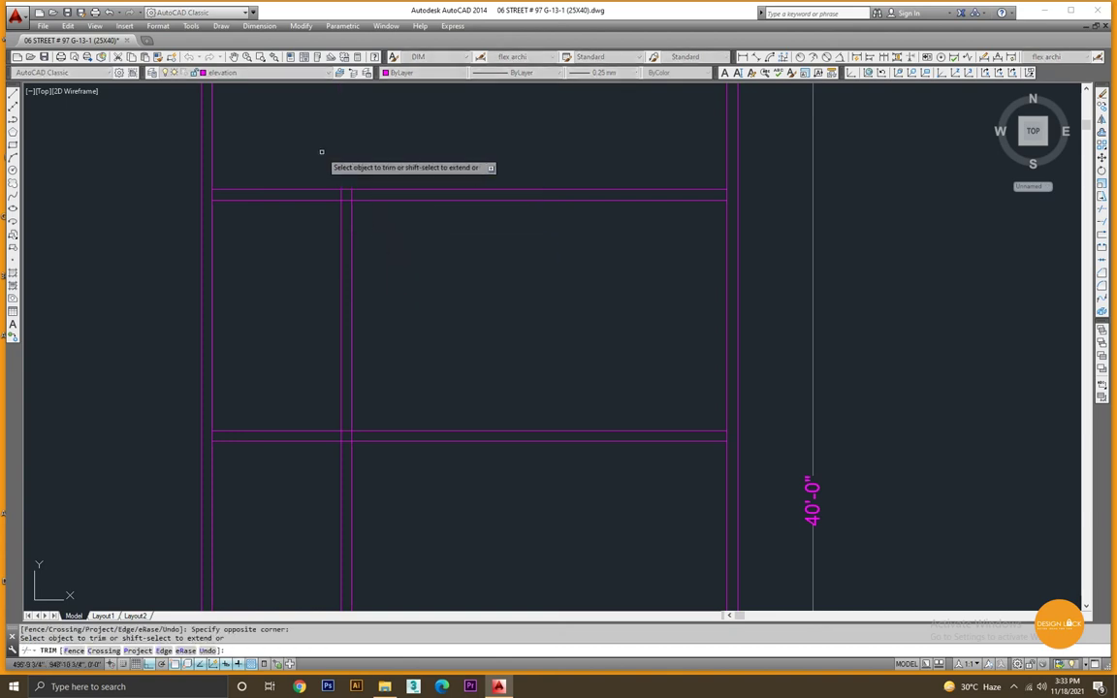
drag(374, 500, 300, 473)
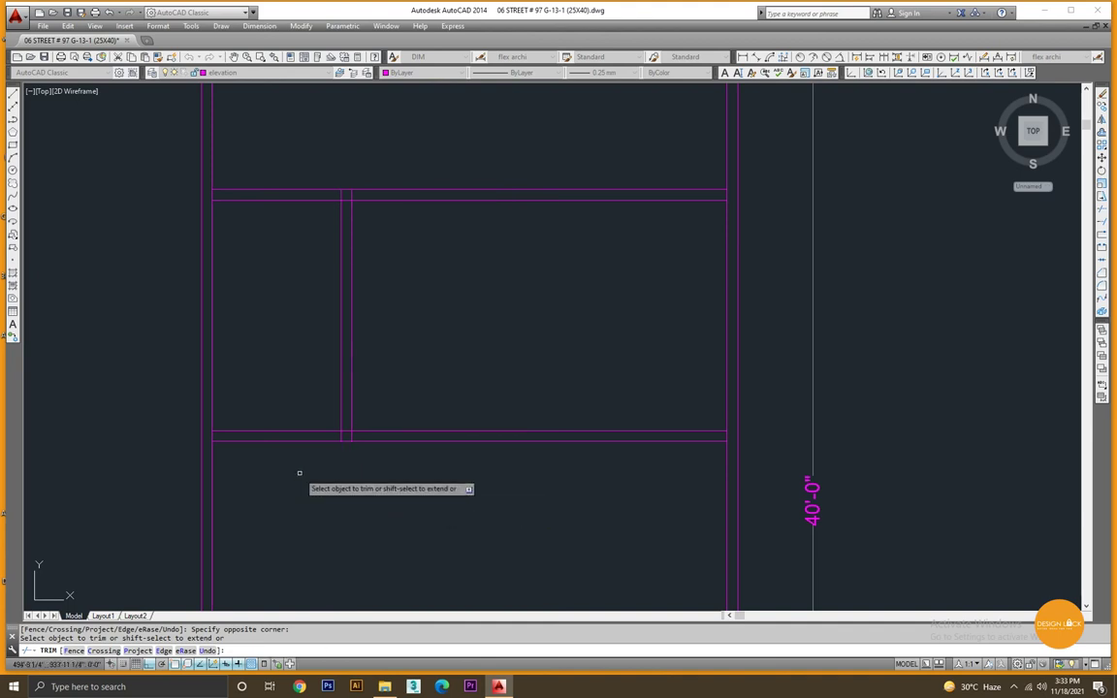
key(Escape)
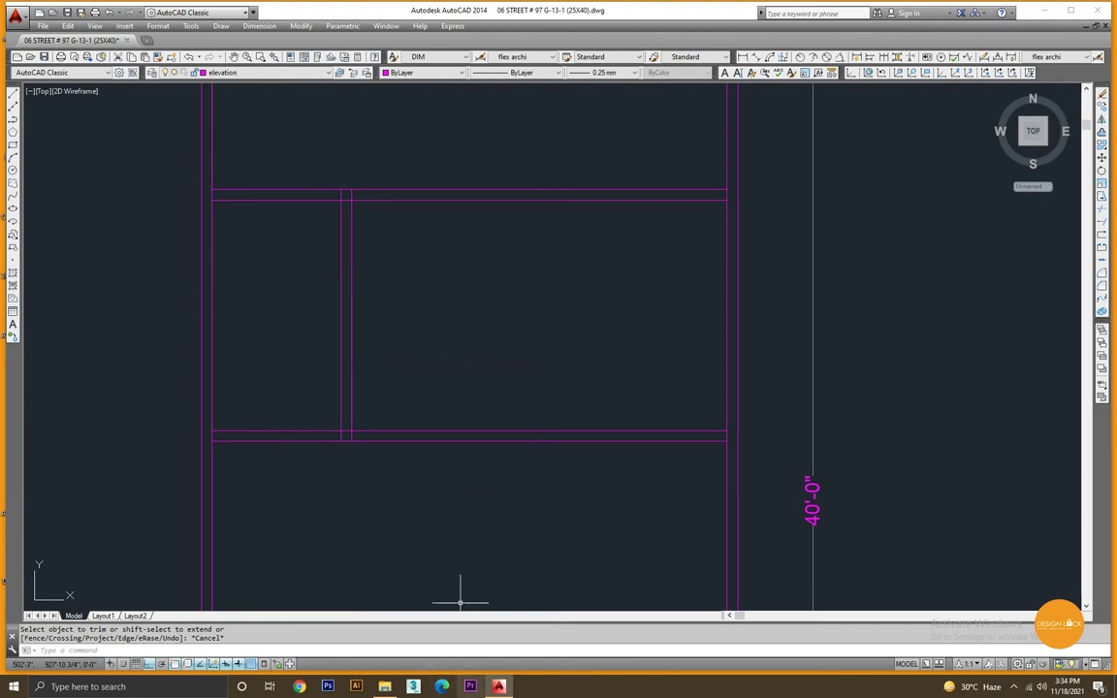
key(Escape)
scroll(431, 474, down, 4)
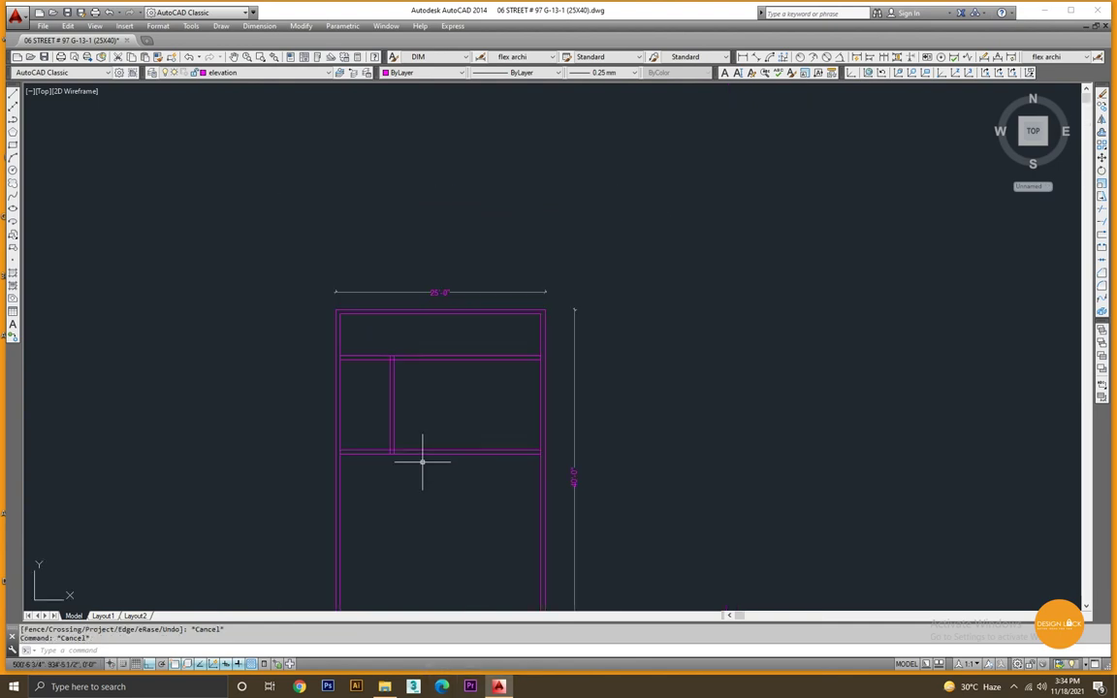
scroll(621, 441, down, 5)
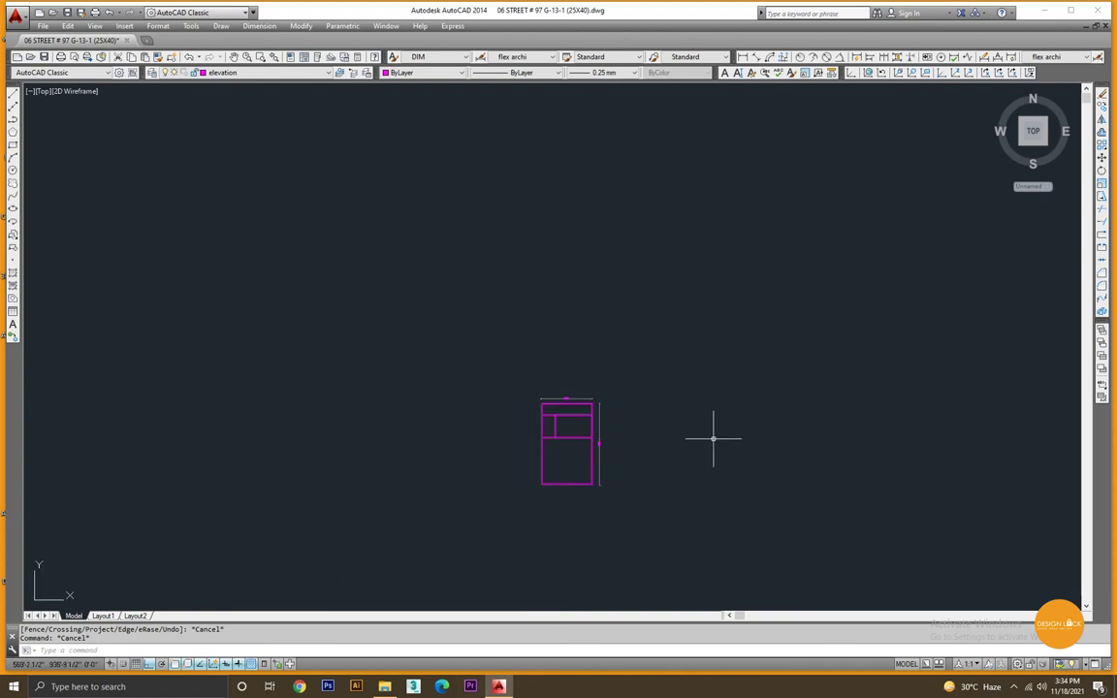
middle_drag(713, 439, 510, 406)
middle_drag(909, 409, 664, 411)
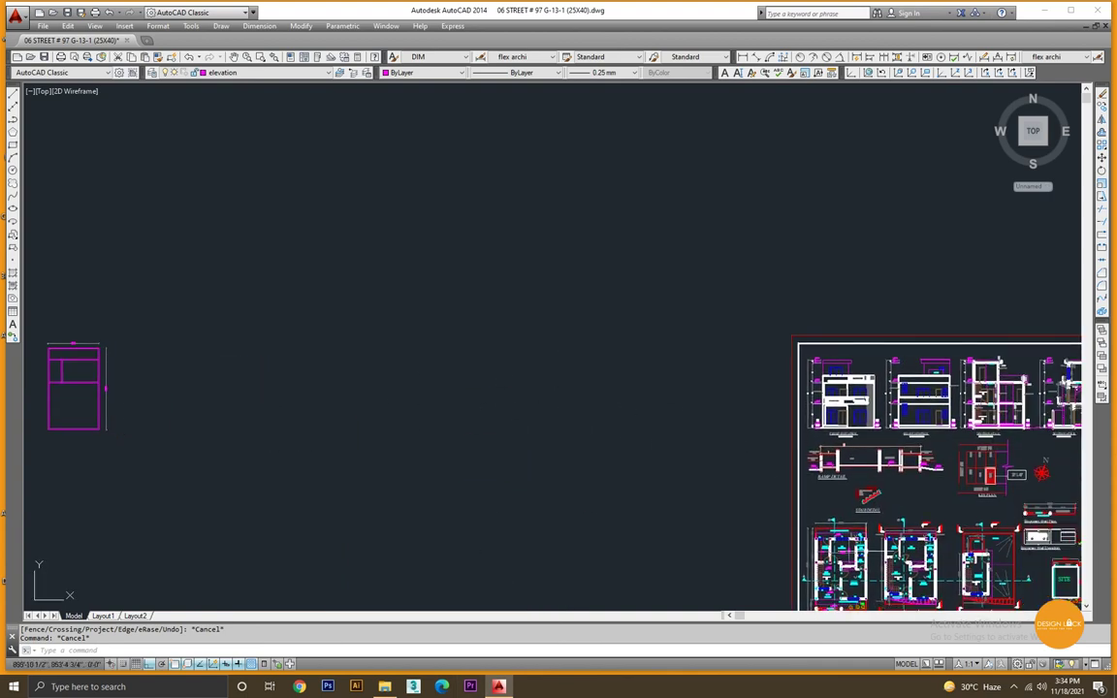
scroll(736, 495, up, 2)
scroll(736, 495, up, 2)
scroll(737, 495, up, 1)
scroll(737, 495, up, 2)
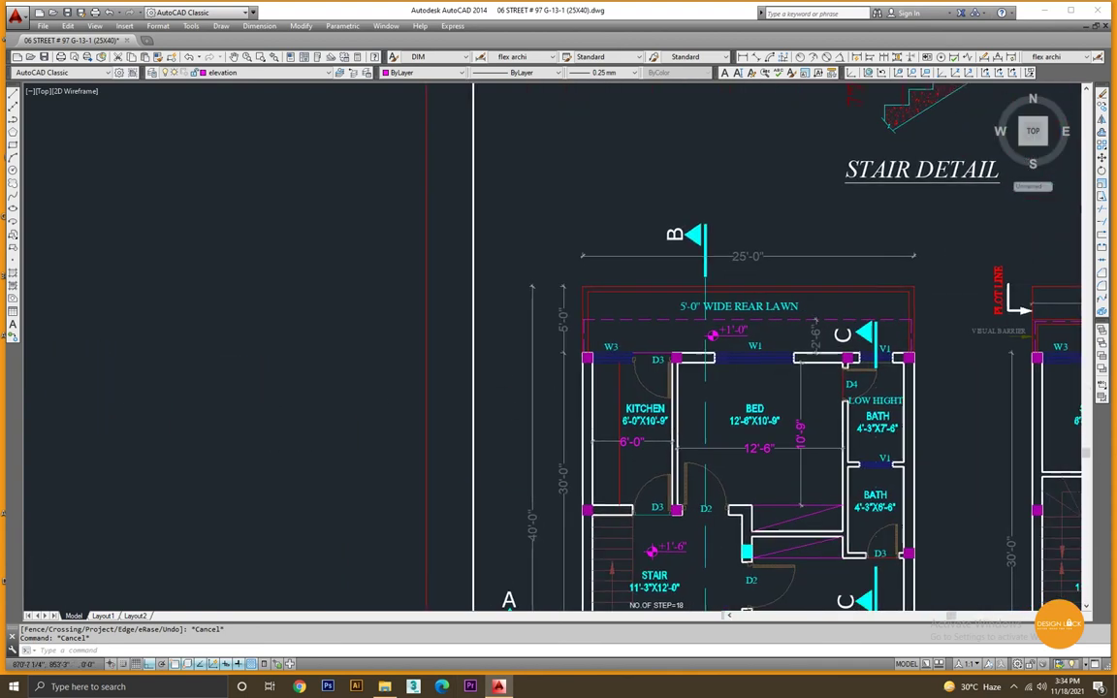
scroll(789, 468, up, 2)
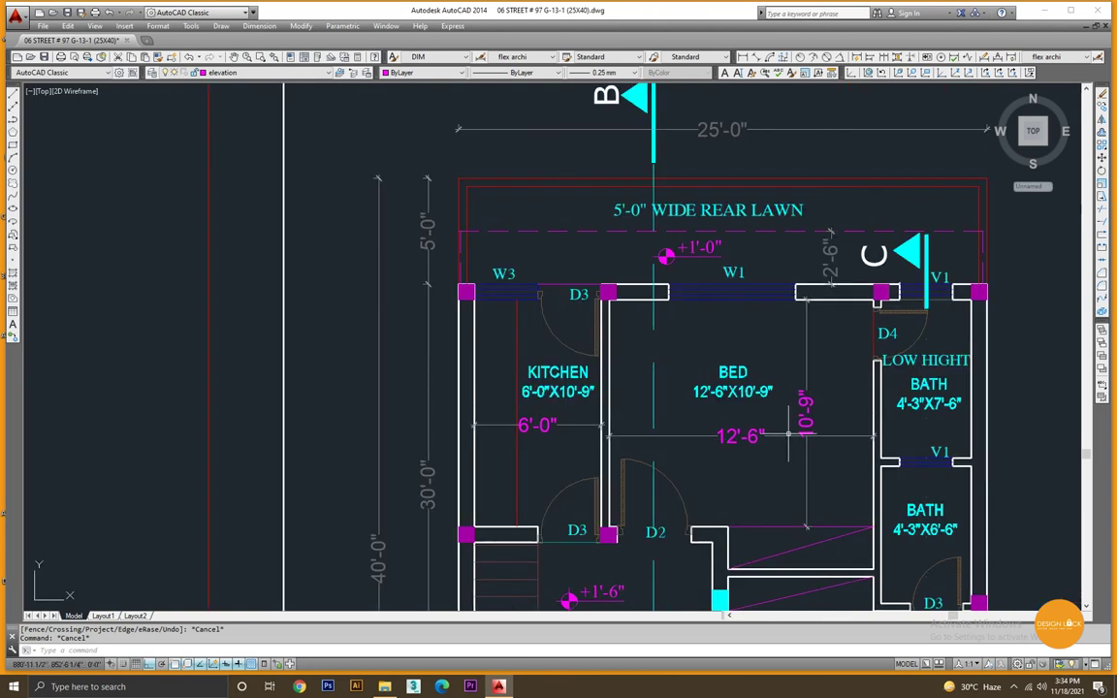
scroll(762, 436, down, 2)
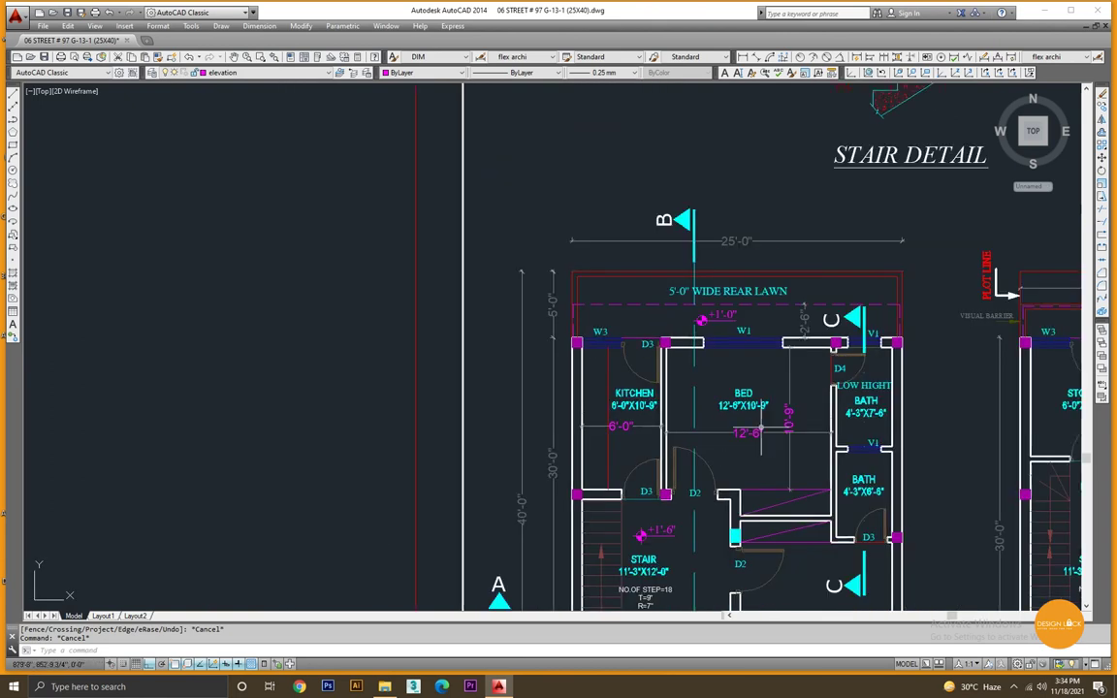
scroll(736, 436, down, 4)
middle_drag(291, 330, 630, 330)
scroll(194, 324, down, 2)
scroll(231, 325, up, 6)
middle_drag(232, 325, 461, 376)
scroll(367, 349, up, 2)
click(386, 349)
click(378, 353)
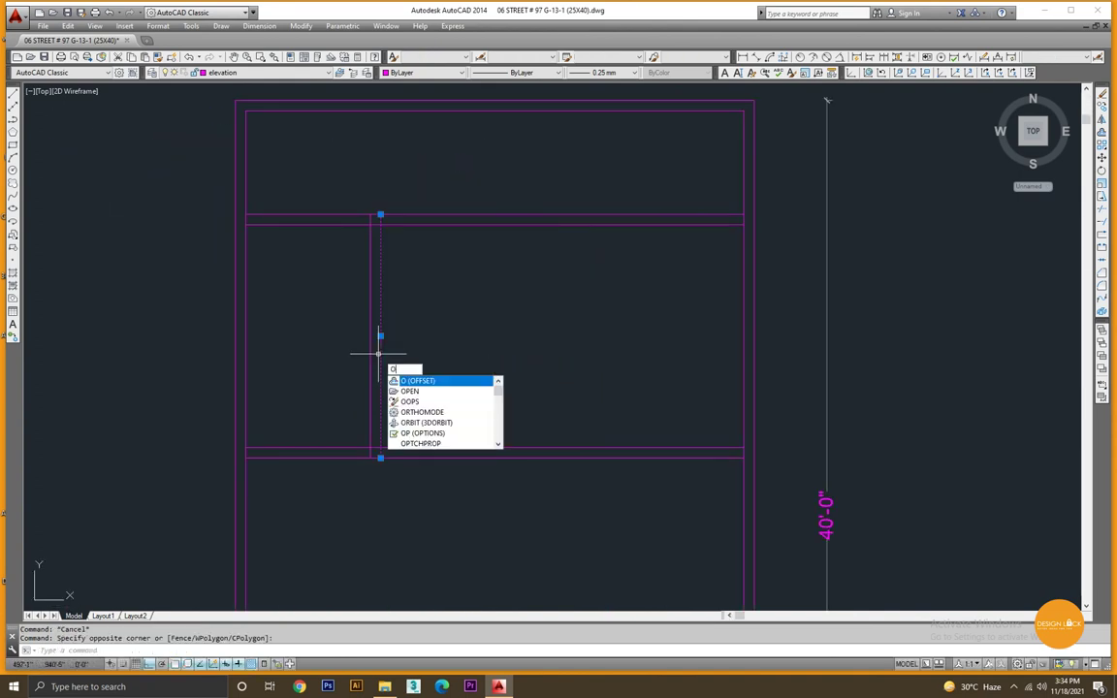
Offset the partition line 12'-6" right, then 6" more for the bed room wall.
key(Return)
text(12'-6")
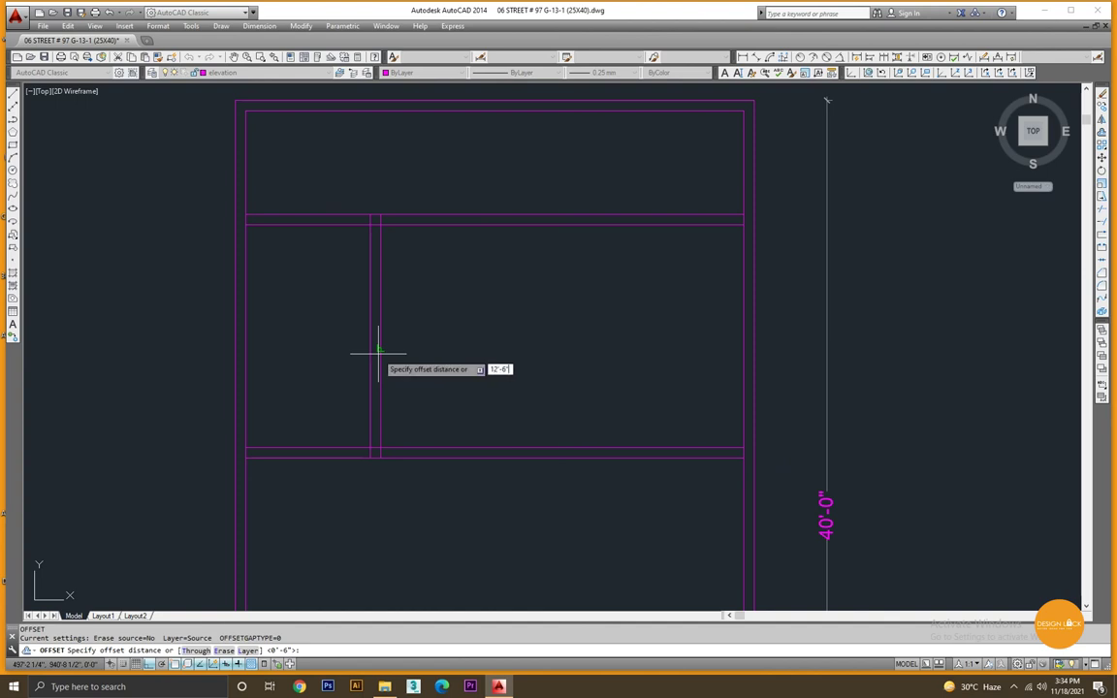
key(Return)
click(379, 351)
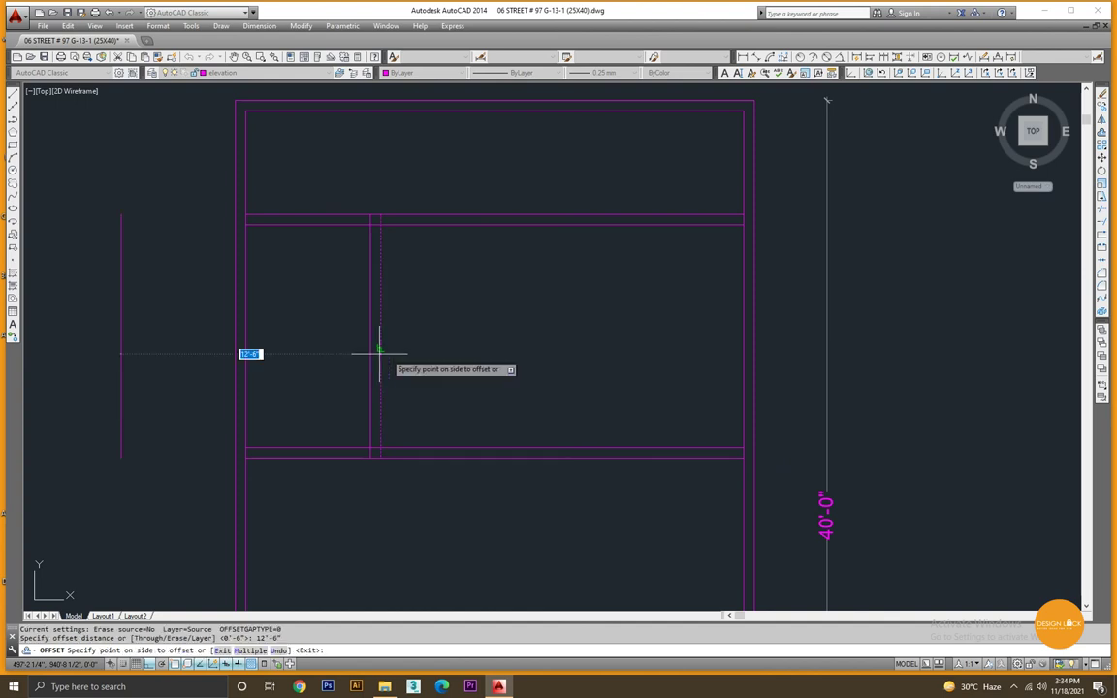
click(656, 369)
key(Return)
key(Return)
text(6)
key(Return)
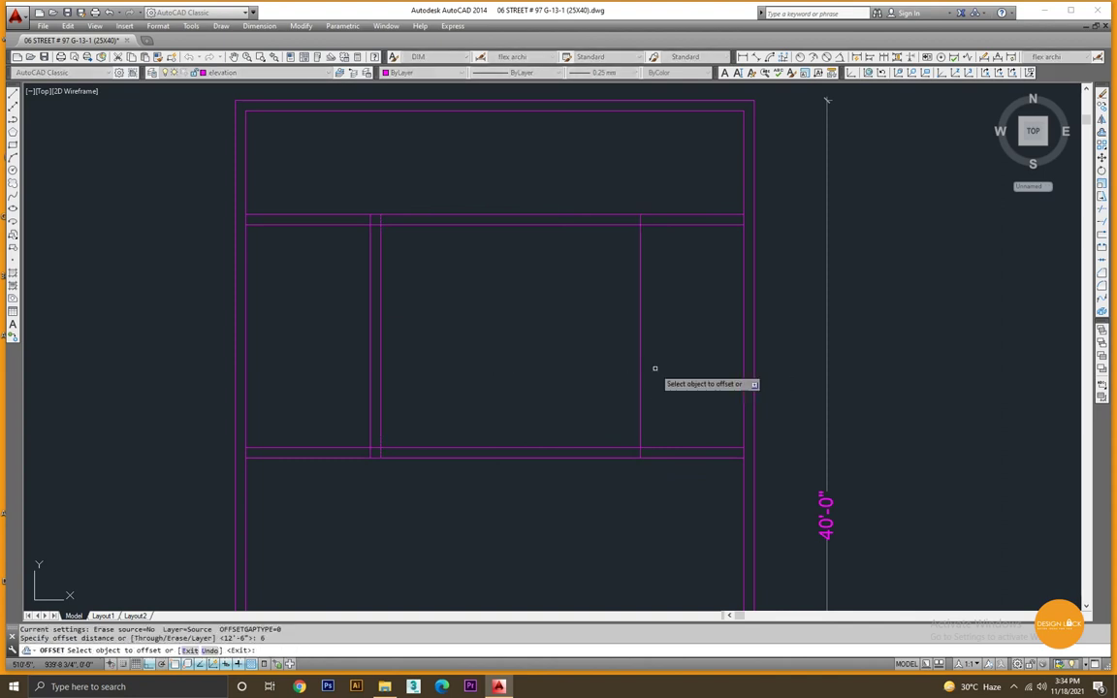
click(640, 374)
click(661, 379)
key(Escape)
Zoom and pan to recentre the plot outline on screen.
scroll(573, 355, down, 1)
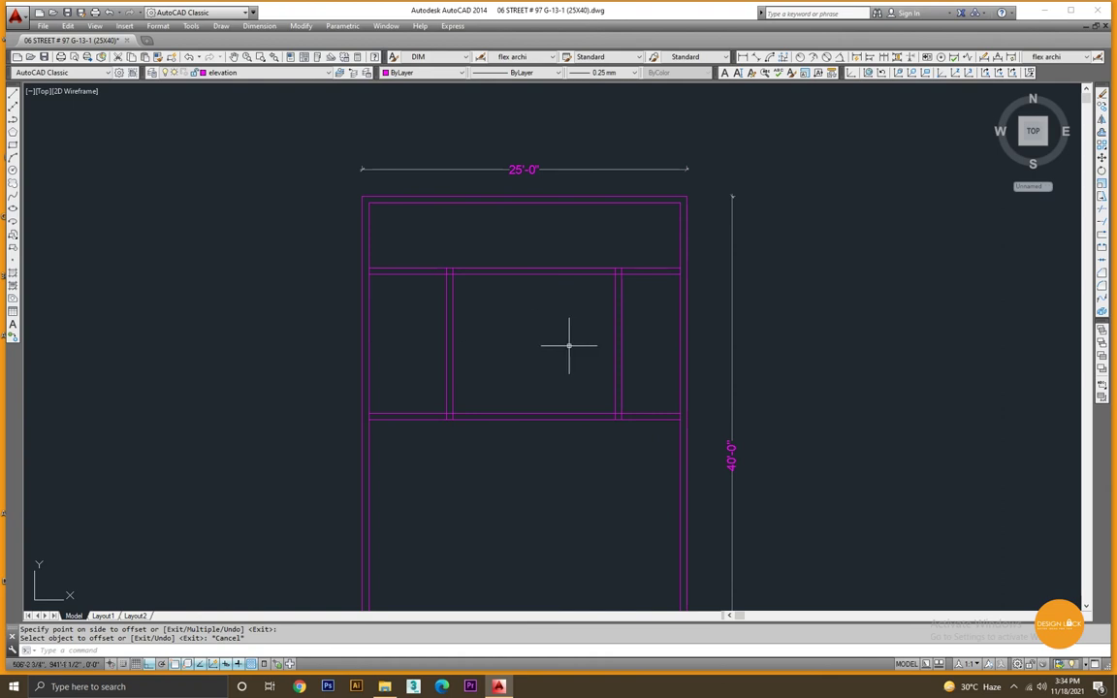
middle_drag(619, 346, 479, 339)
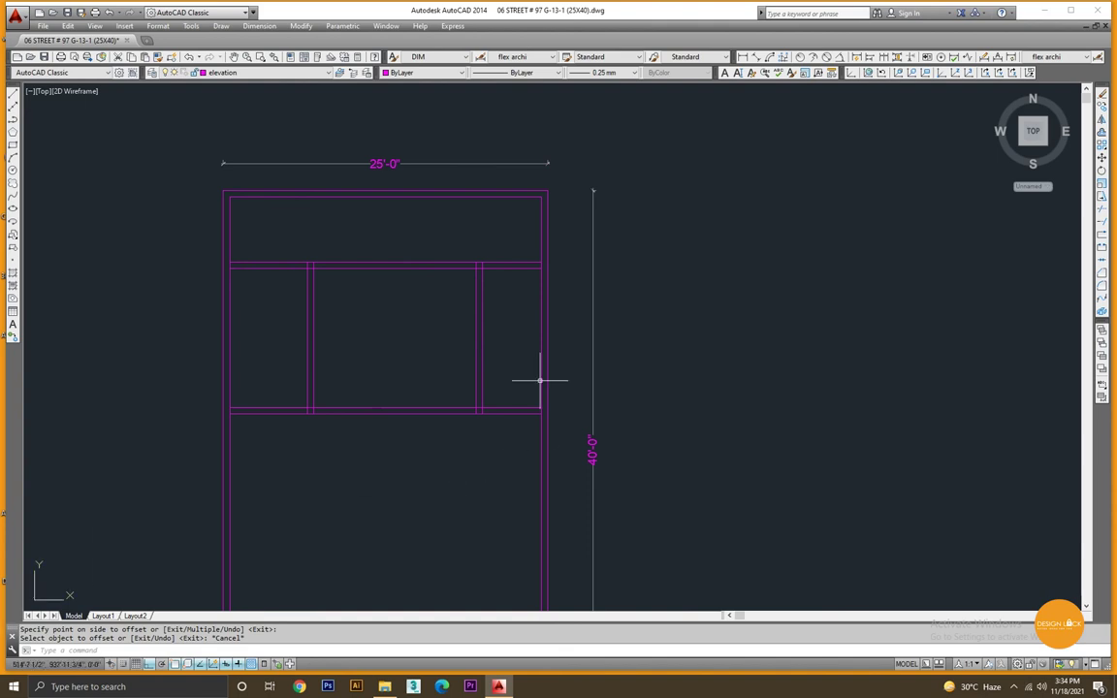
scroll(511, 349, down, 2)
middle_drag(481, 391, 541, 351)
key(Escape)
scroll(506, 281, up, 2)
middle_drag(506, 281, 468, 308)
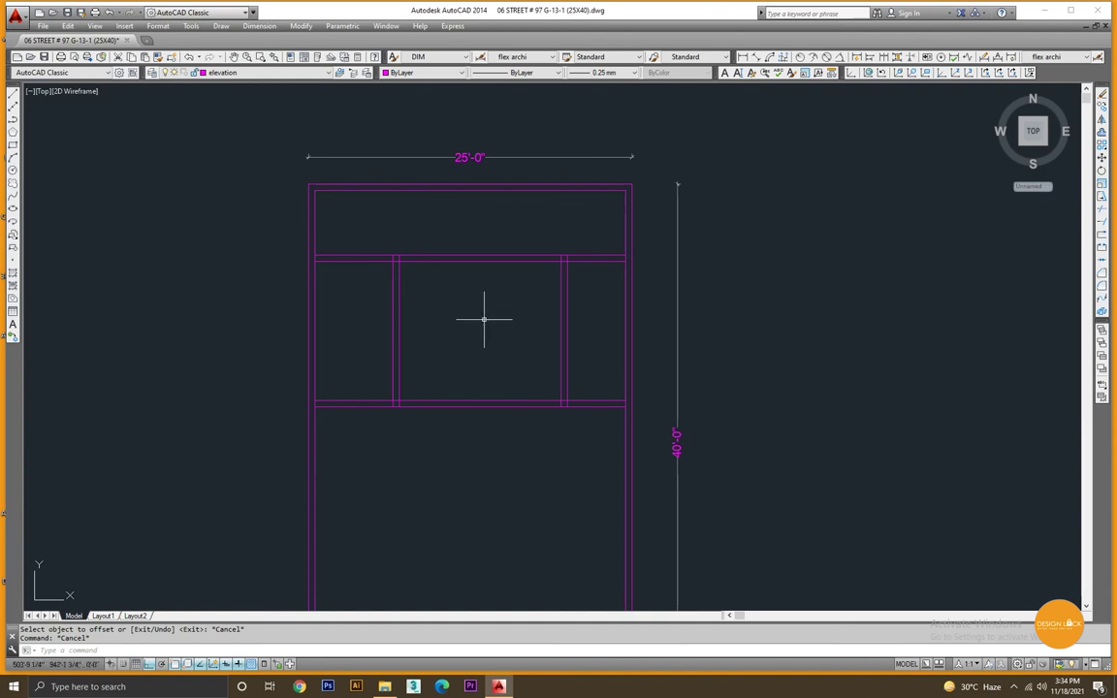
Dimension the 5'-0" lawn depth and the kitchen's 6'-0" width and 10'-9" depth.
text(di)
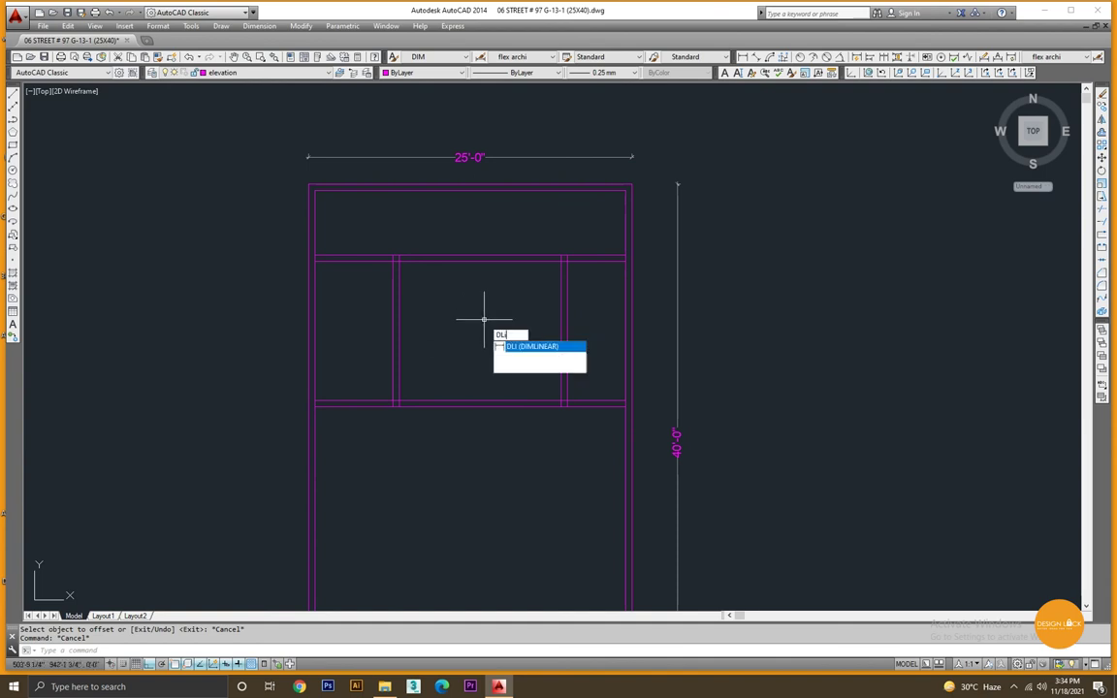
key(Return)
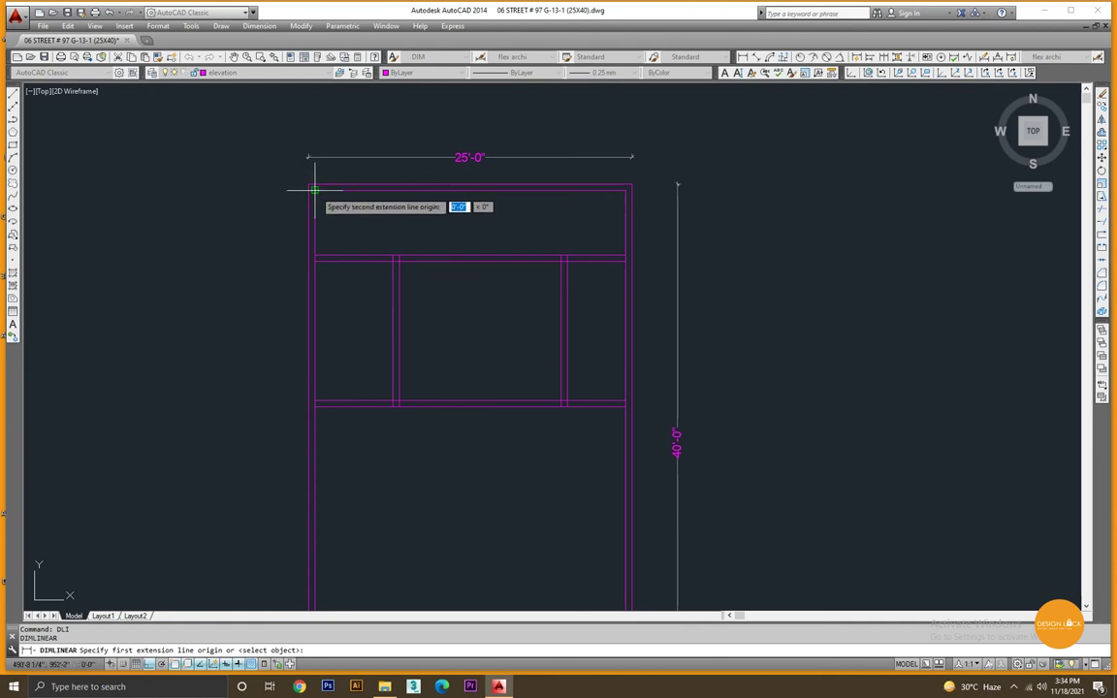
click(314, 190)
click(314, 255)
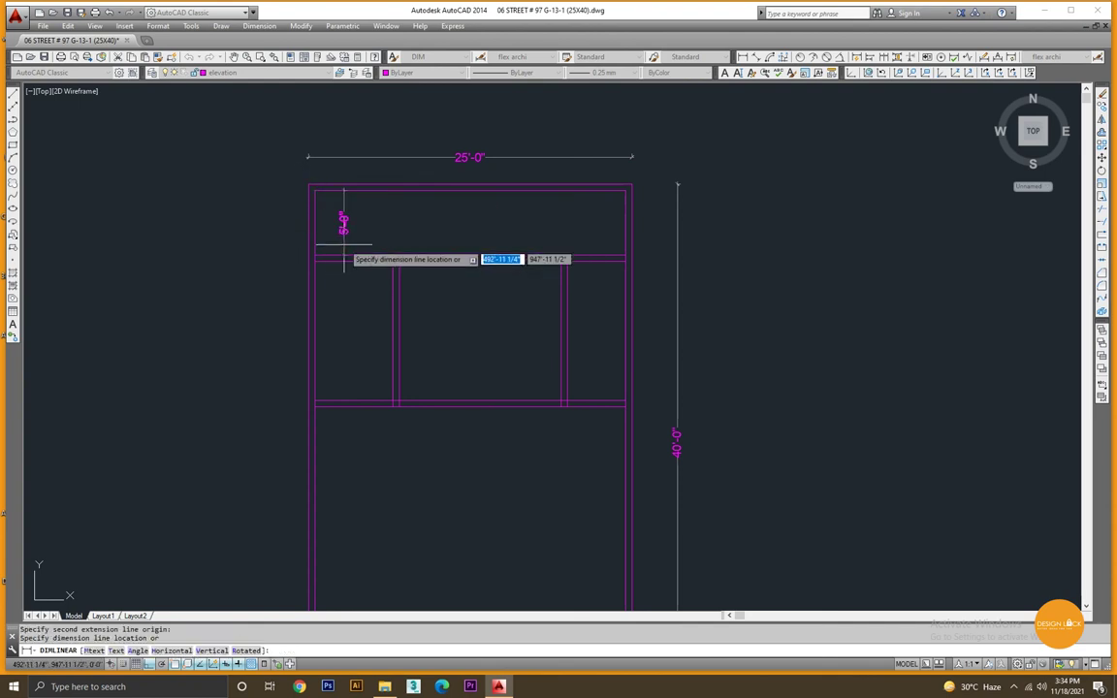
click(343, 228)
key(Return)
click(342, 255)
click(314, 255)
click(368, 291)
key(Return)
click(392, 260)
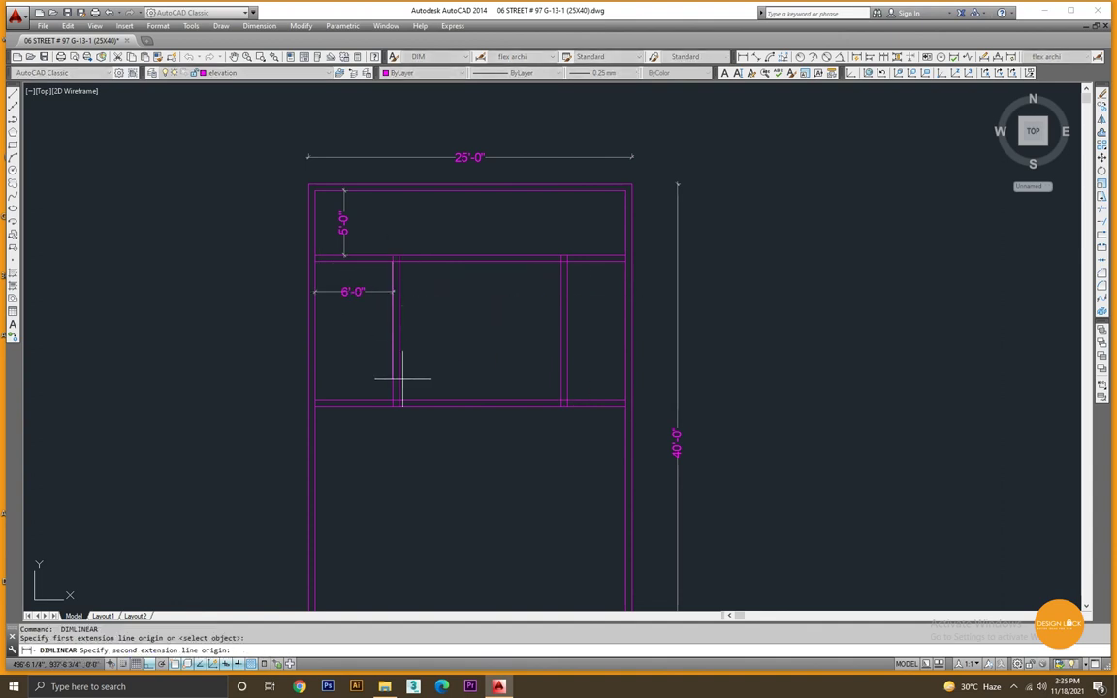
click(392, 399)
click(374, 404)
Dimension the bed room's 12'-6" width and 10'-9" depth.
key(Return)
click(398, 260)
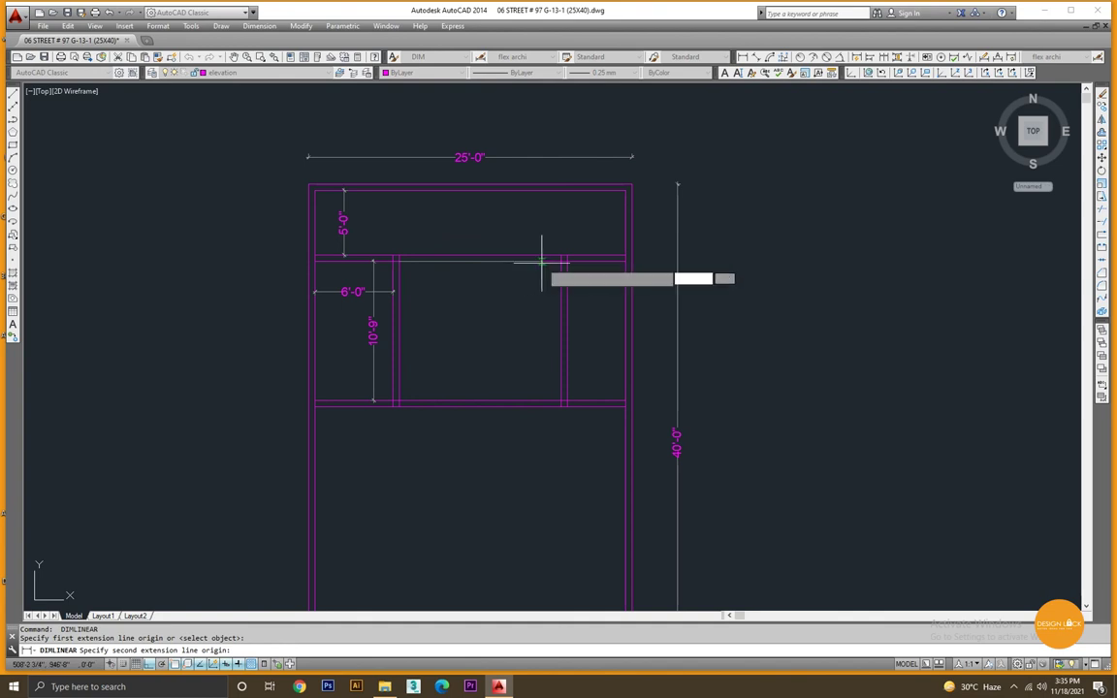
click(562, 260)
click(543, 287)
key(Return)
click(562, 260)
click(562, 400)
click(544, 393)
Add the 4'-6" bath width dimension.
key(Return)
click(567, 323)
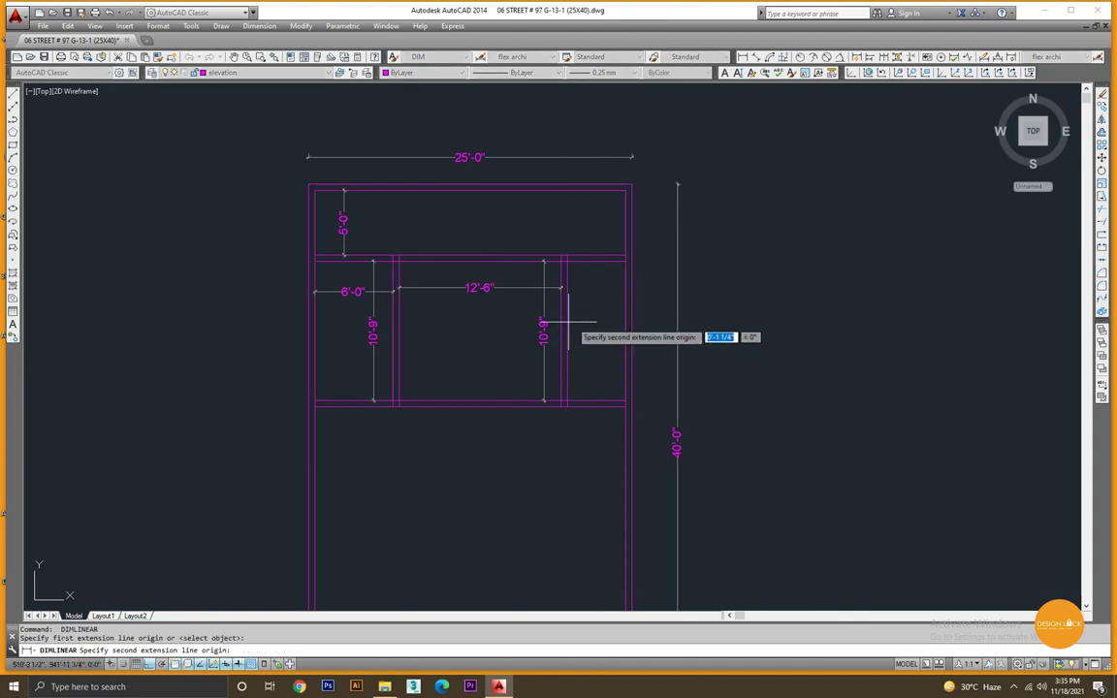
click(625, 323)
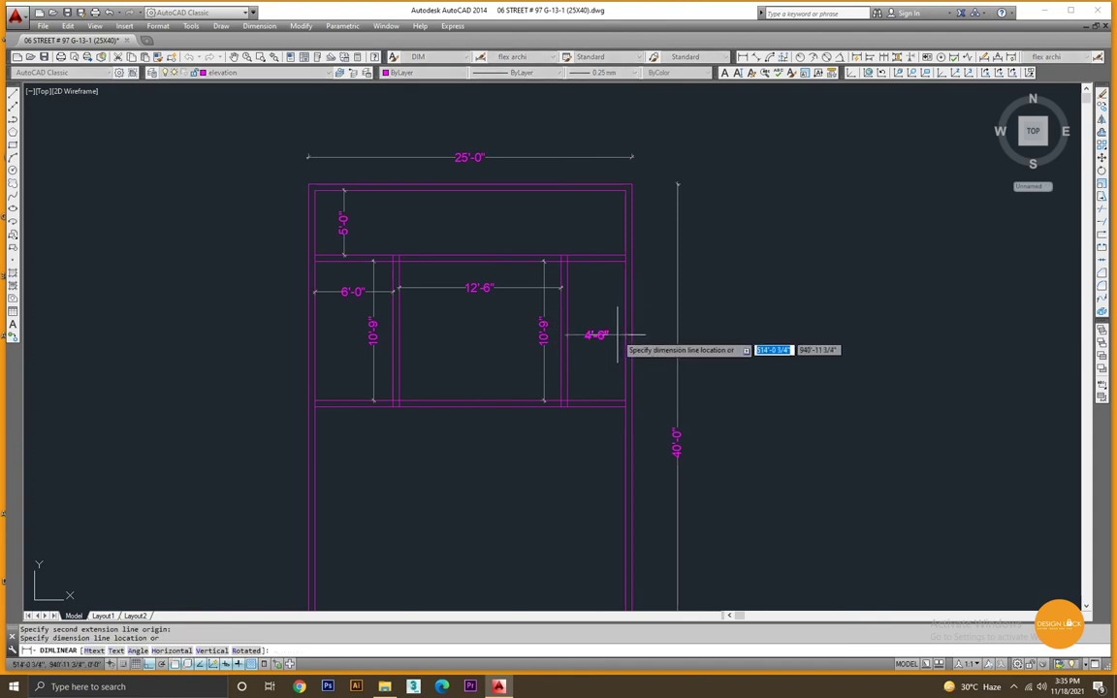
click(571, 260)
key(Escape)
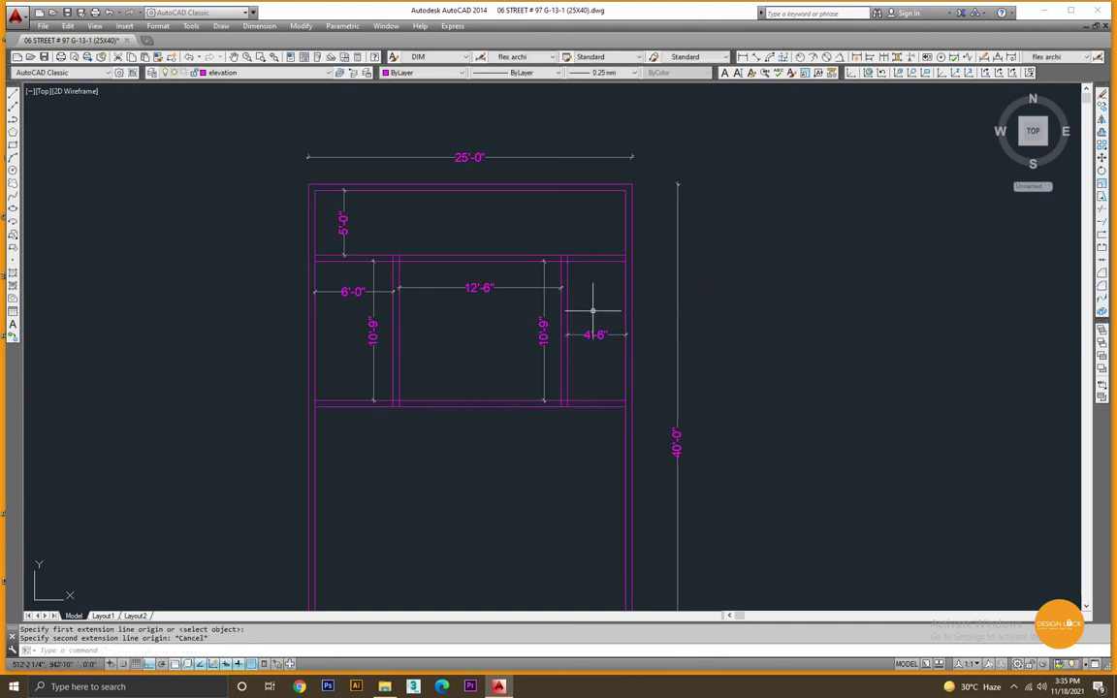
scroll(593, 301, up, 2)
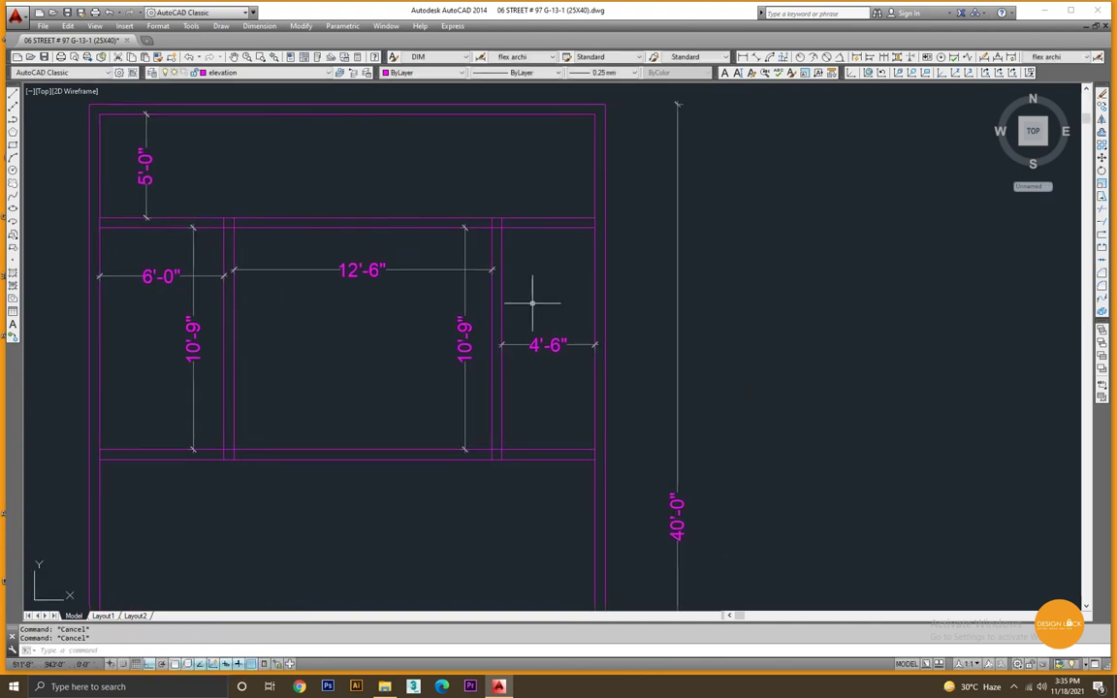
key(Return)
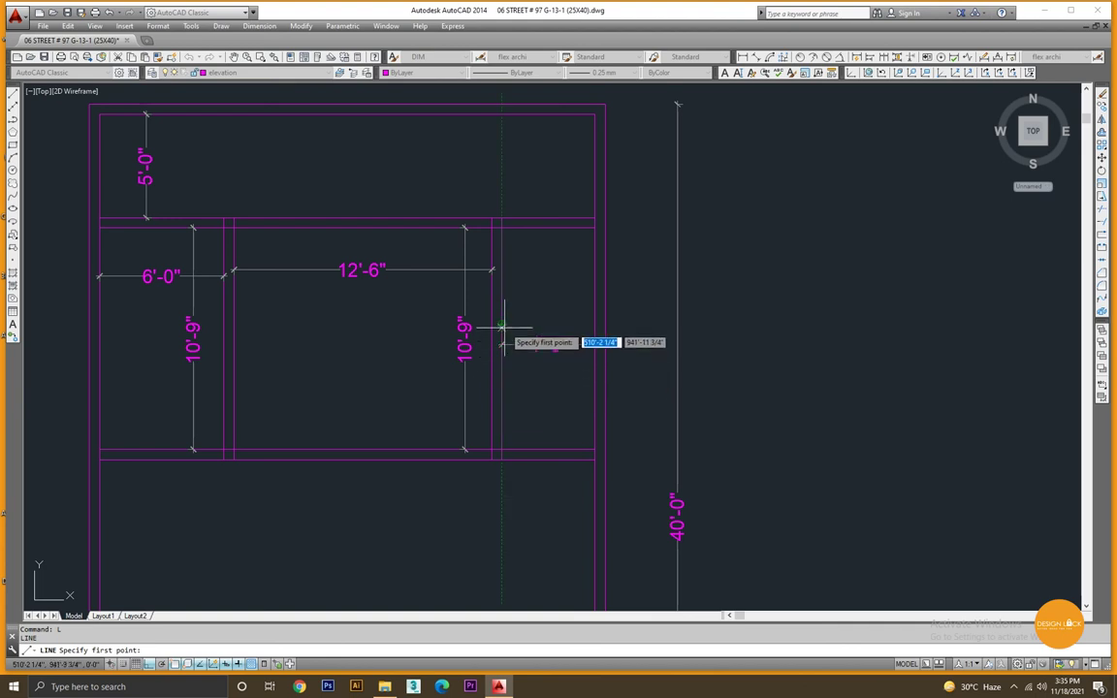
Delete the 4'-6" dimension and draw a line across the bath strip to the right wall.
key(Escape)
click(548, 344)
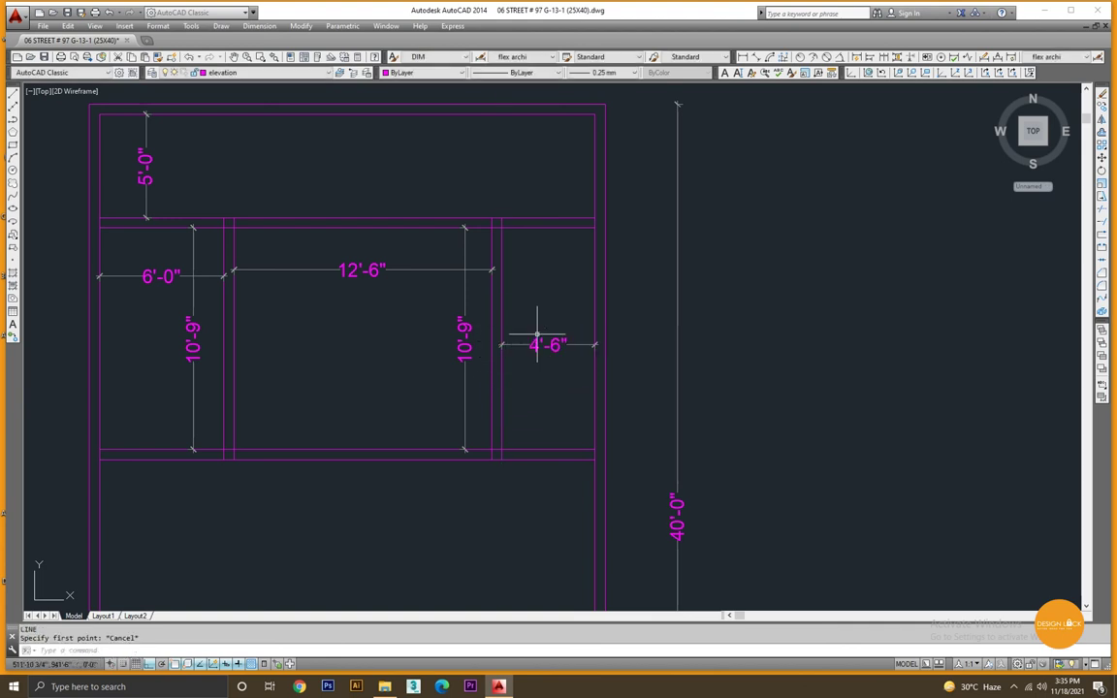
key(Delete)
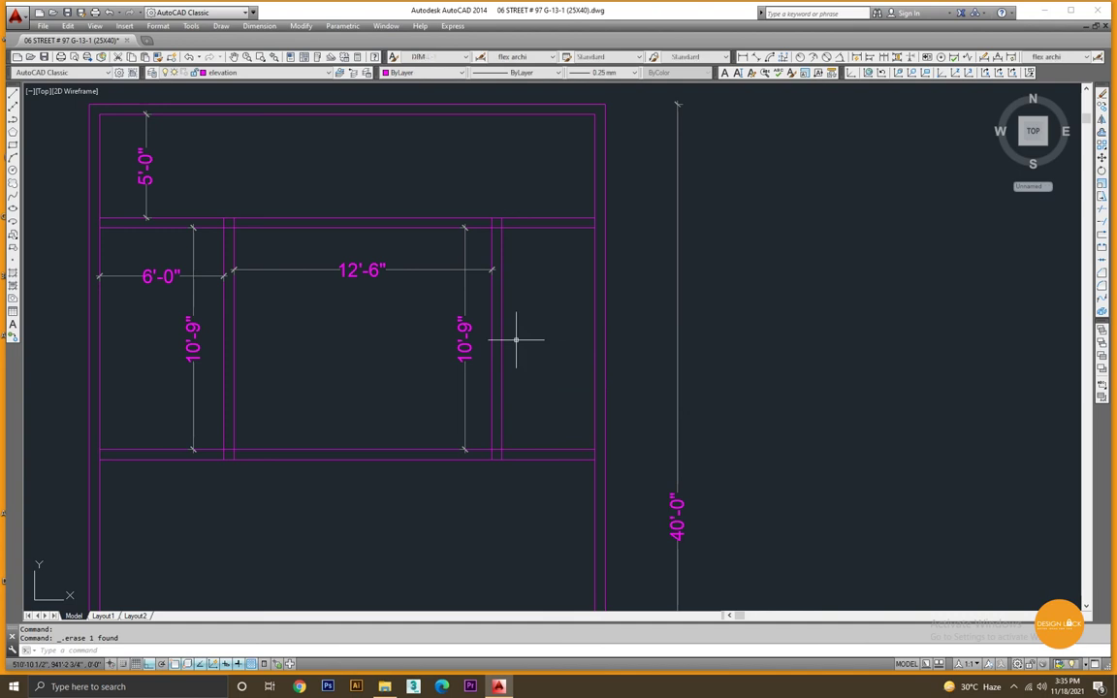
text(l)
key(Return)
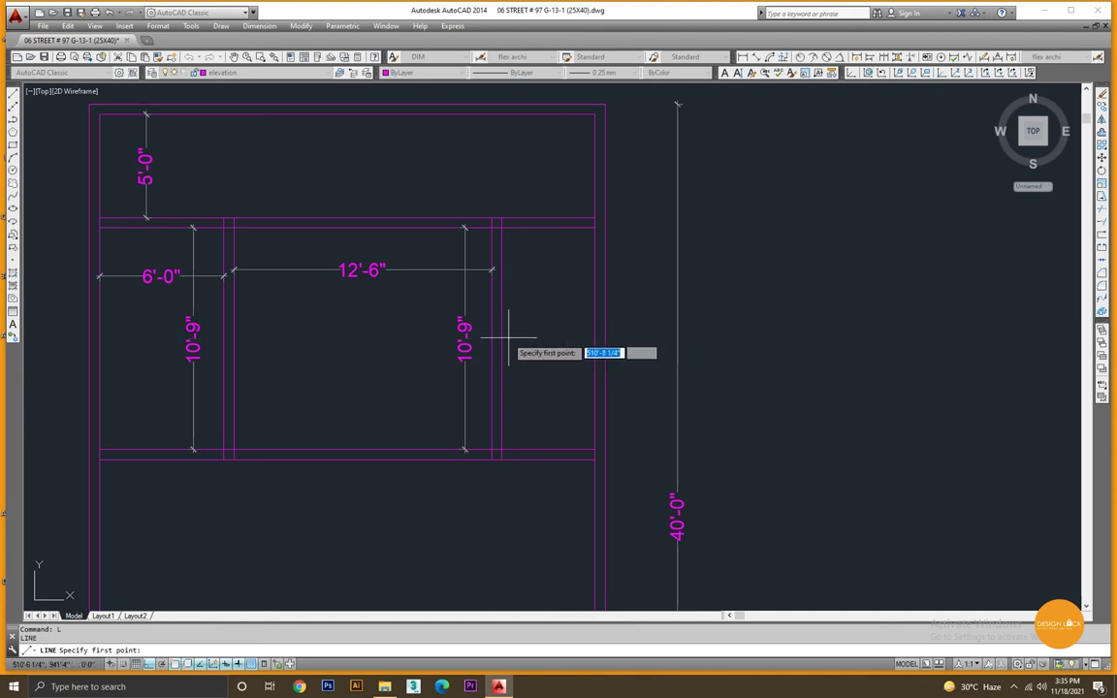
click(501, 339)
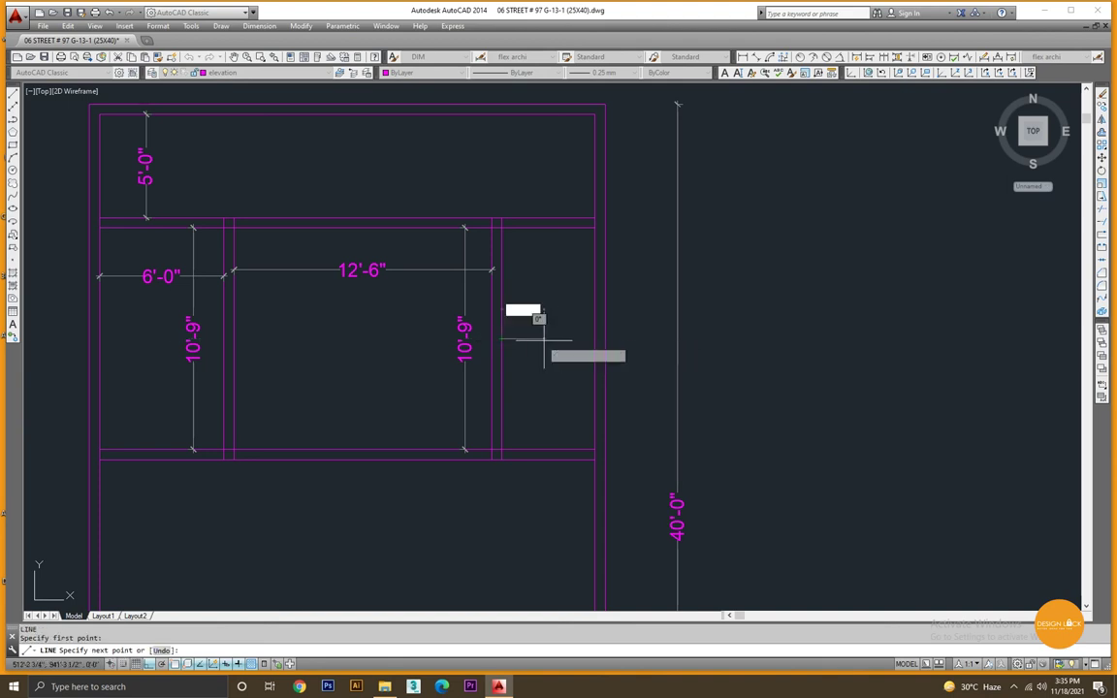
click(595, 339)
key(Escape)
Offset the new line 3" upward and erase the stray short line.
click(548, 338)
click(563, 350)
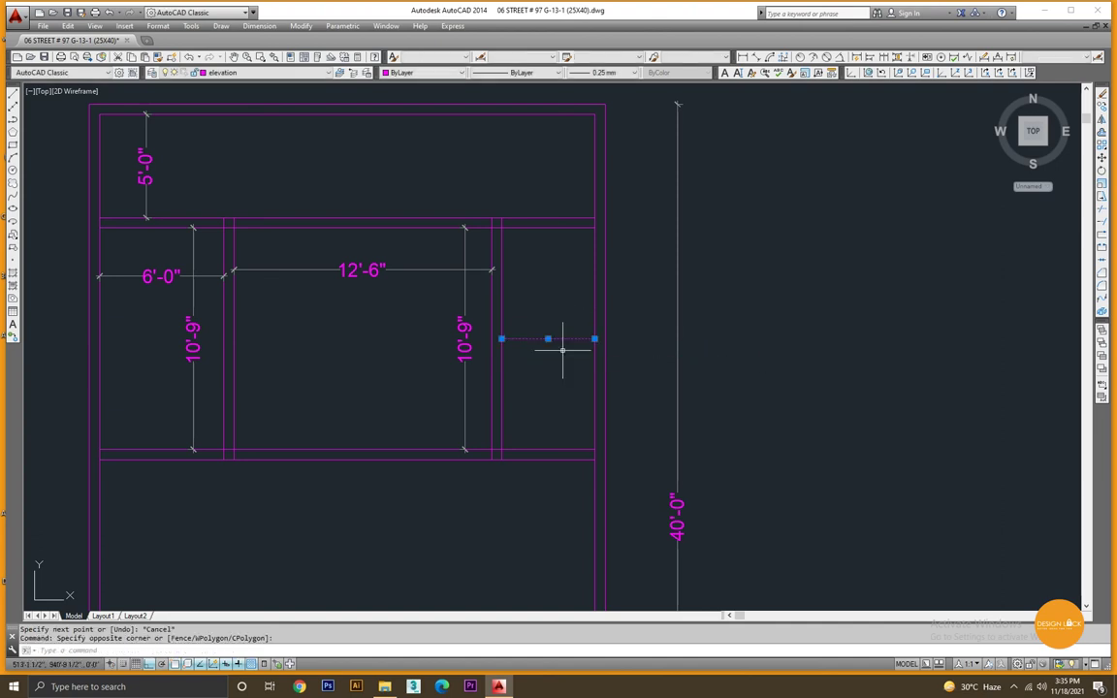
text(c)
key(Return)
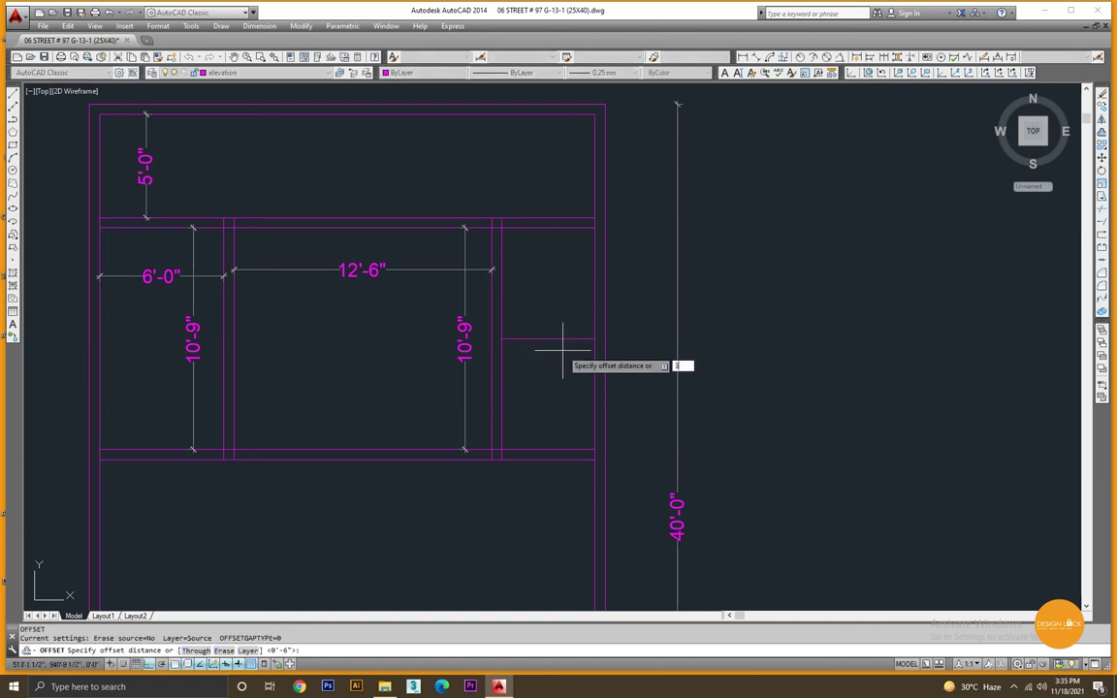
key(Return)
click(561, 340)
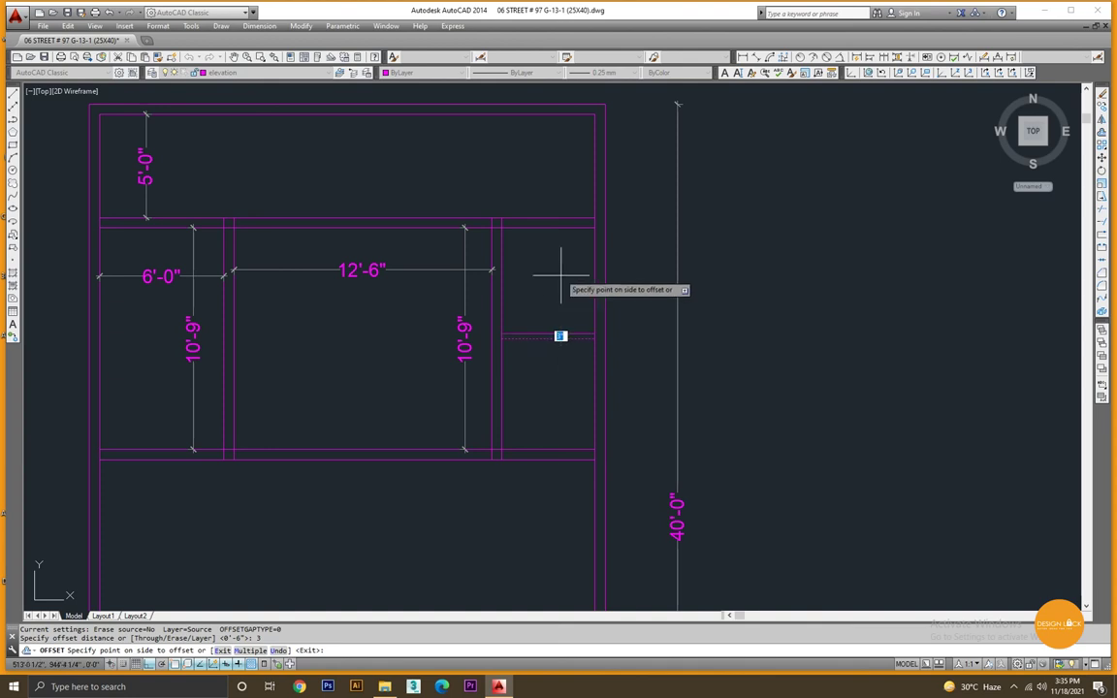
click(550, 329)
key(Escape)
click(543, 340)
click(541, 338)
key(Delete)
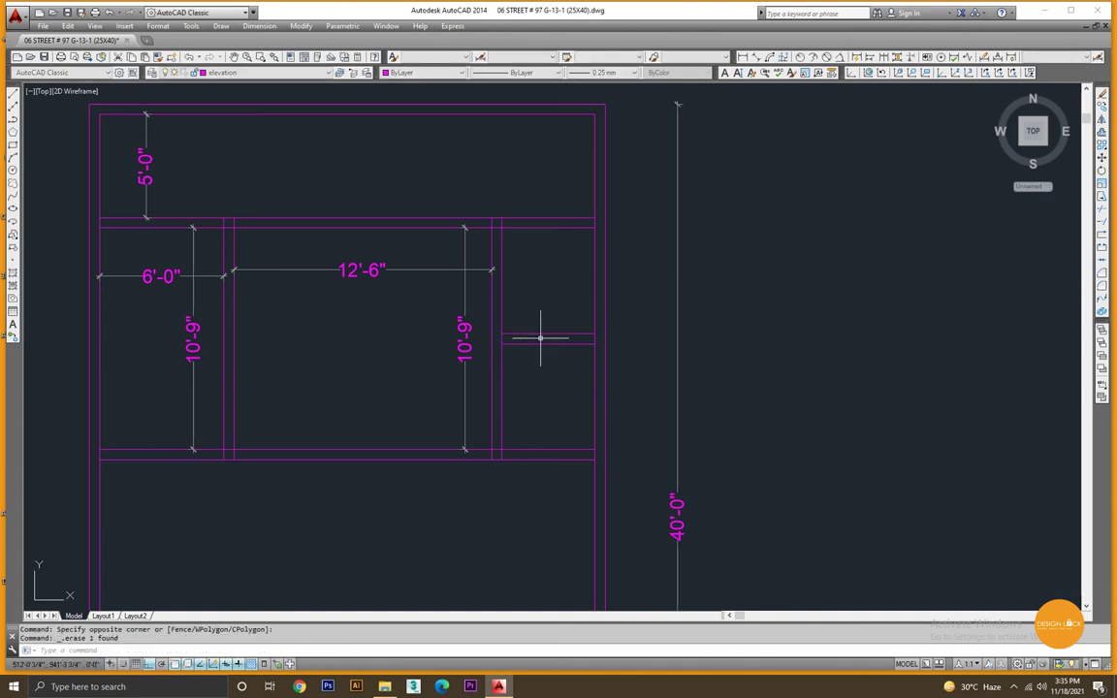
Dimension the upper and lower bath depths (5'-11 1/2" each) and the 4'-6" bath width.
text(dli)
key(Return)
click(501, 229)
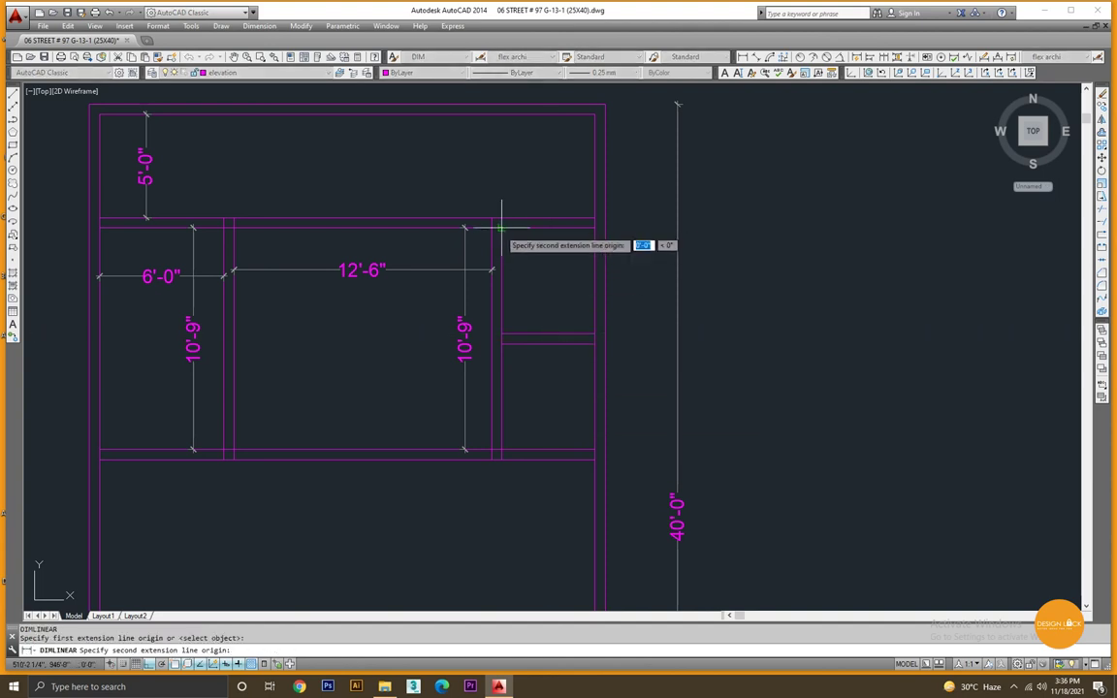
click(504, 334)
click(530, 332)
key(Return)
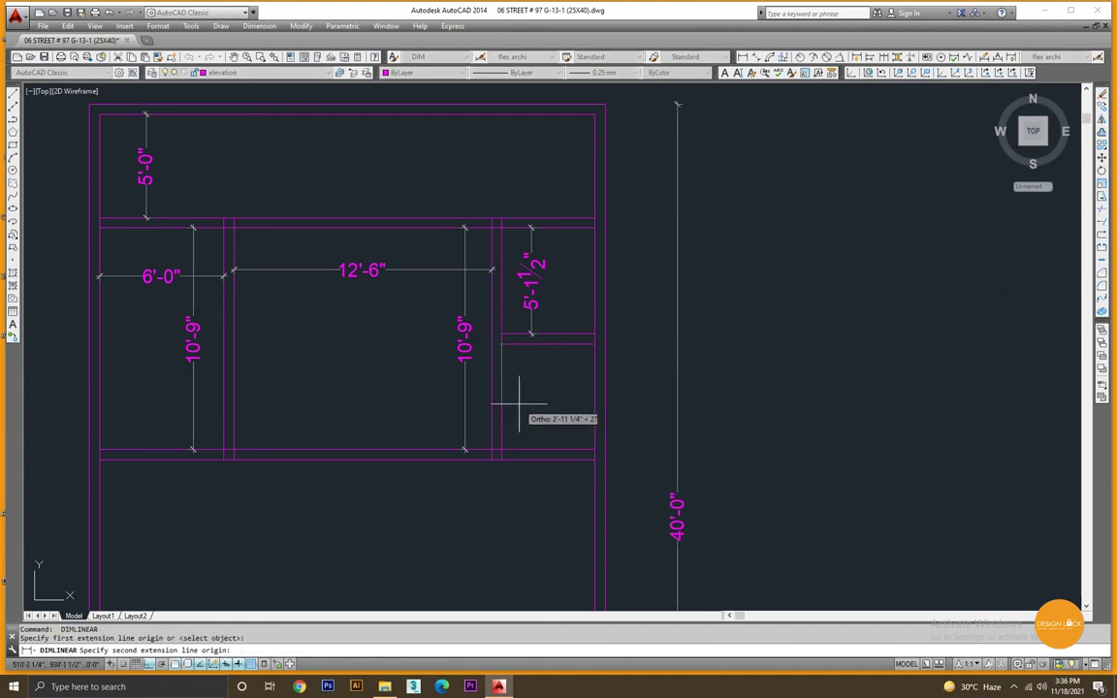
click(502, 452)
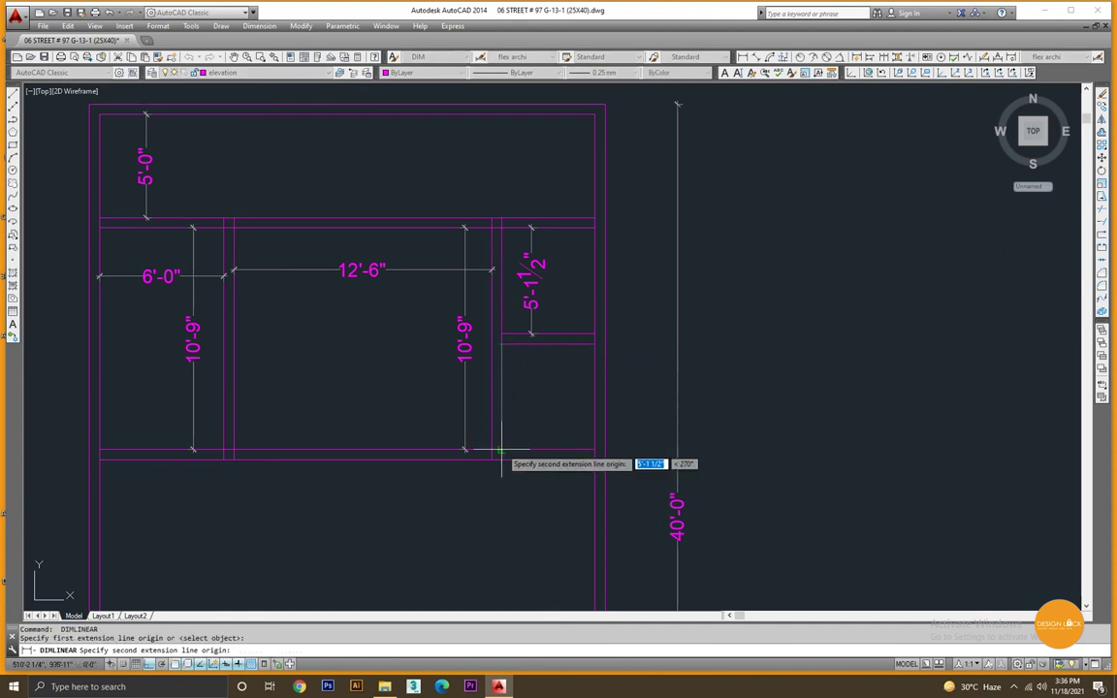
click(501, 339)
click(538, 433)
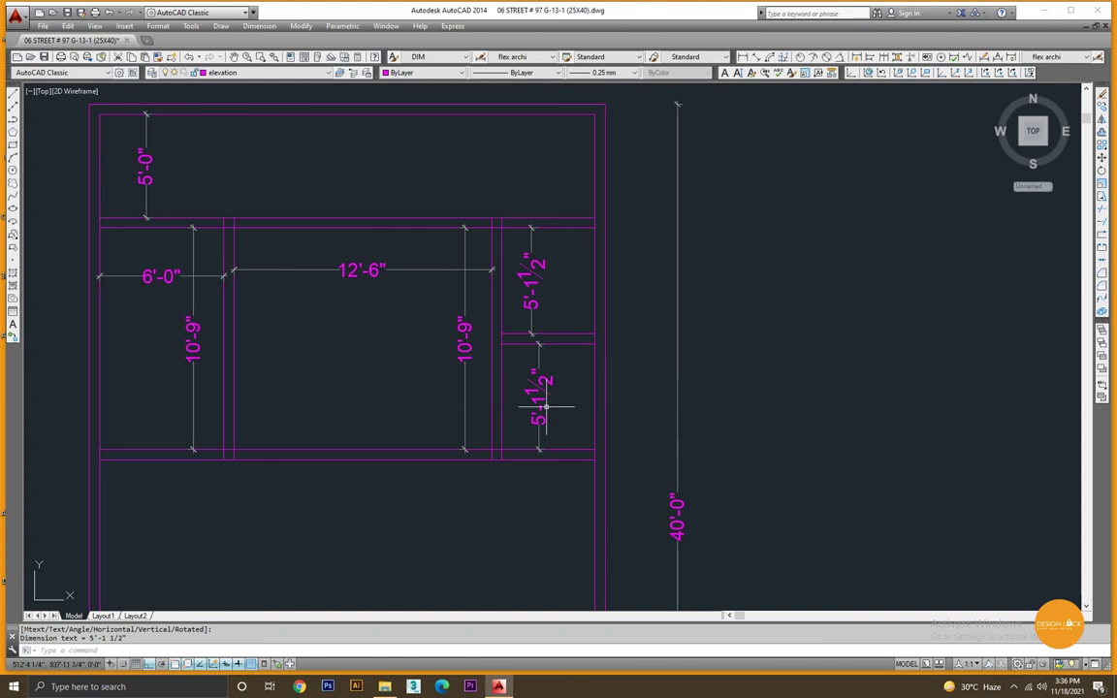
key(Return)
click(502, 452)
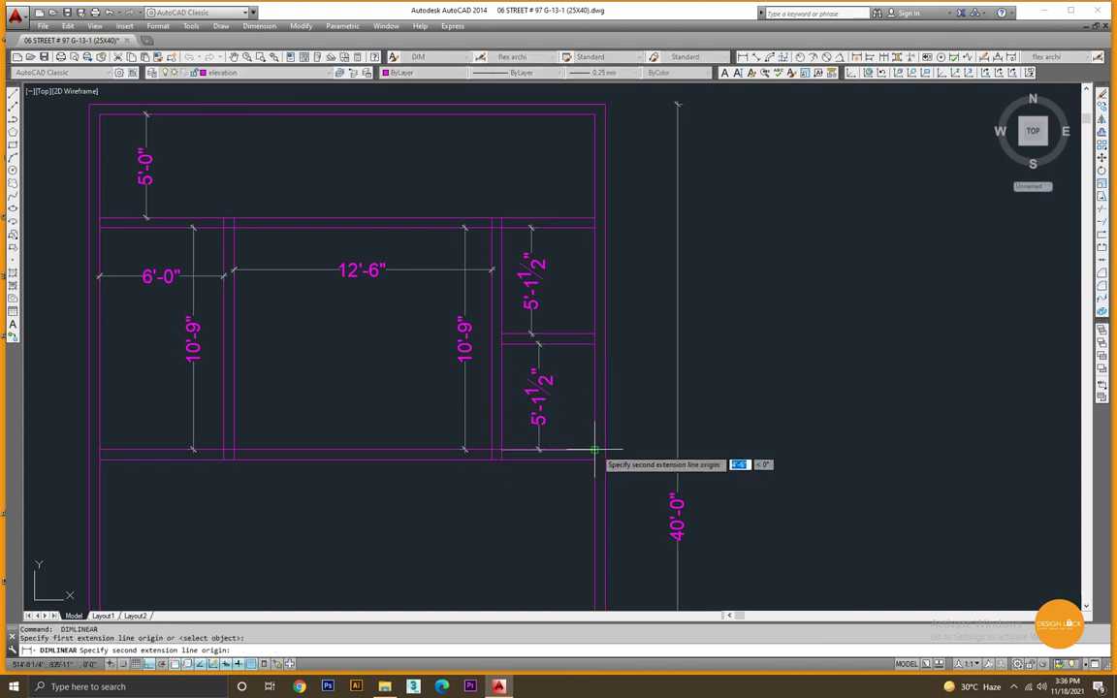
click(594, 450)
click(581, 487)
scroll(528, 449, down, 2)
Zoom out and pan over to the reference floor plans with the ramp and stair details.
scroll(534, 454, down, 2)
scroll(531, 398, down, 2)
scroll(528, 400, down, 3)
middle_drag(528, 401, 387, 340)
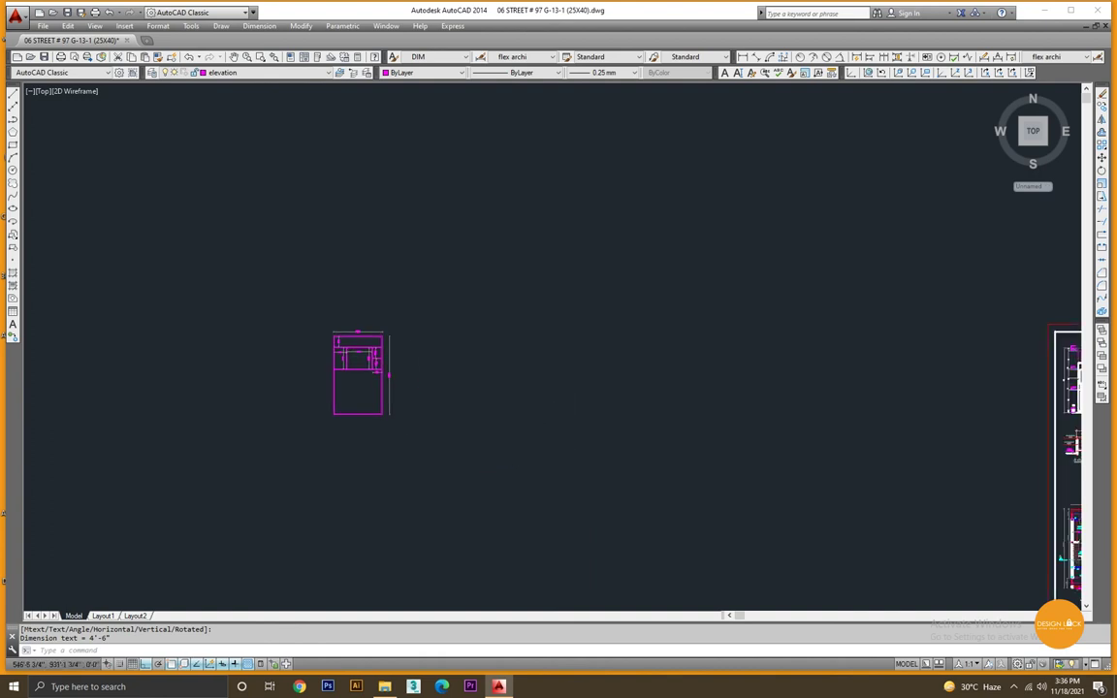
key(Escape)
scroll(572, 423, up, 5)
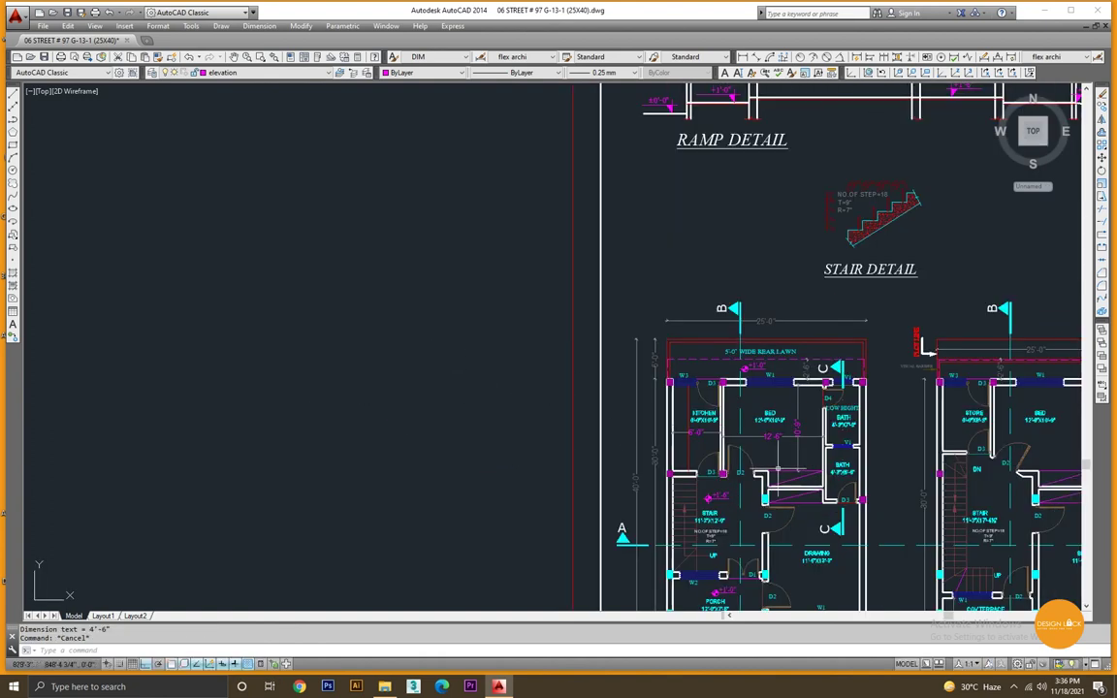
scroll(572, 424, up, 2)
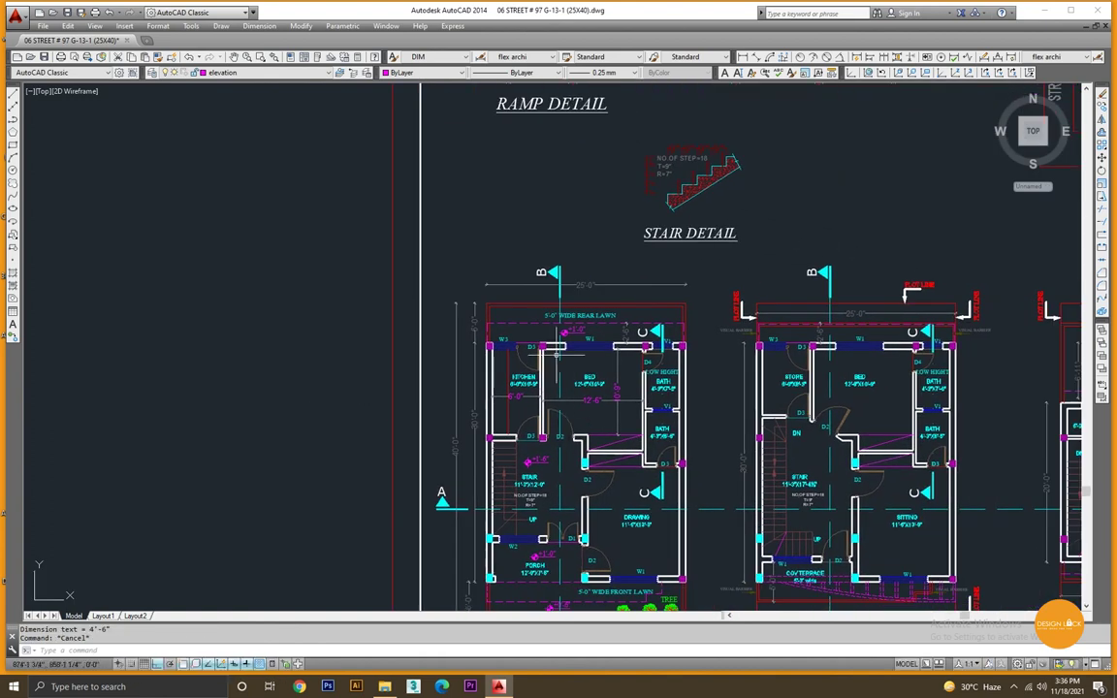